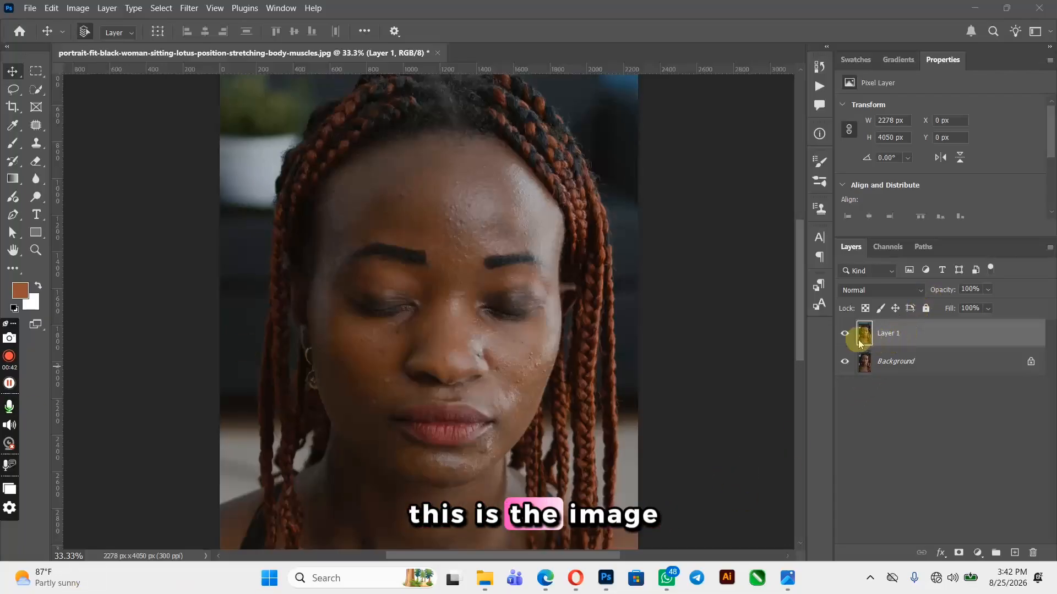
Close the currently open document without saving changes
left_click(438, 53)
left_click(530, 224)
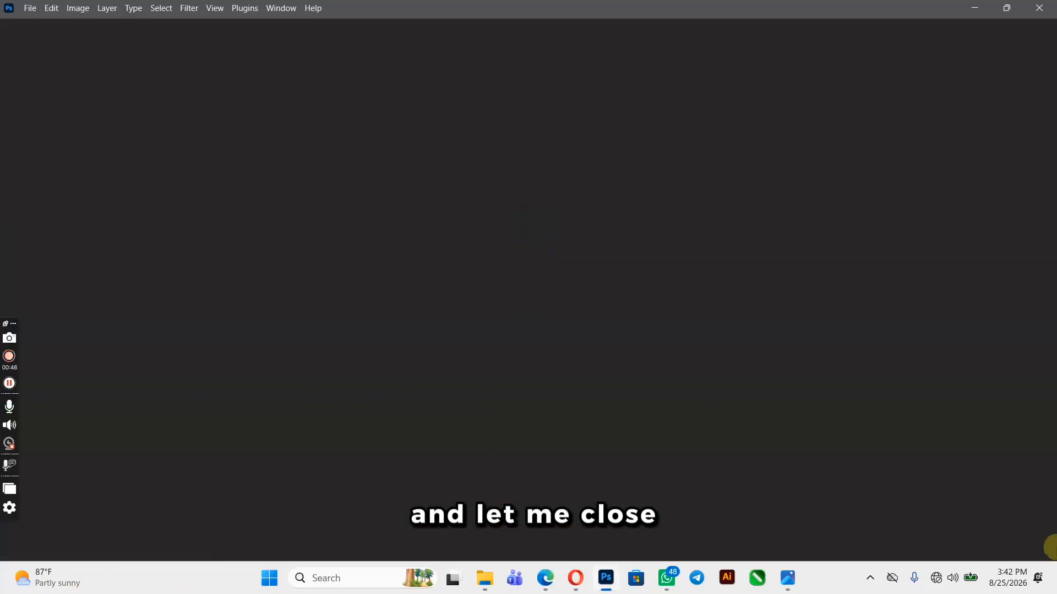
Open the portrait-fit-black-woman-sitting-lotus-position-stretching-body-muscles.jpg image from the Downloads folder
left_click(28, 7)
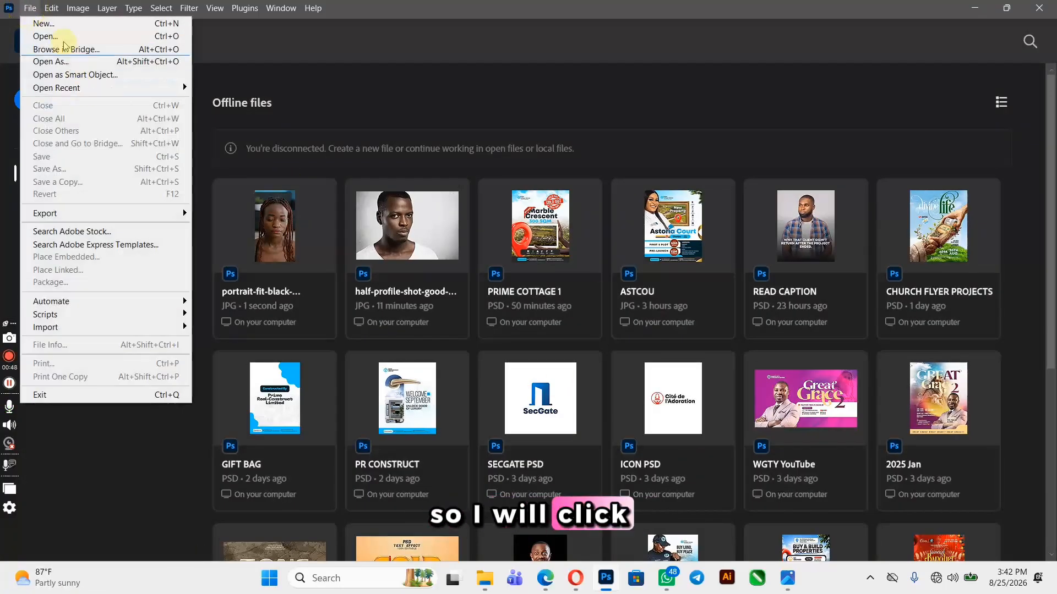
left_click(60, 37)
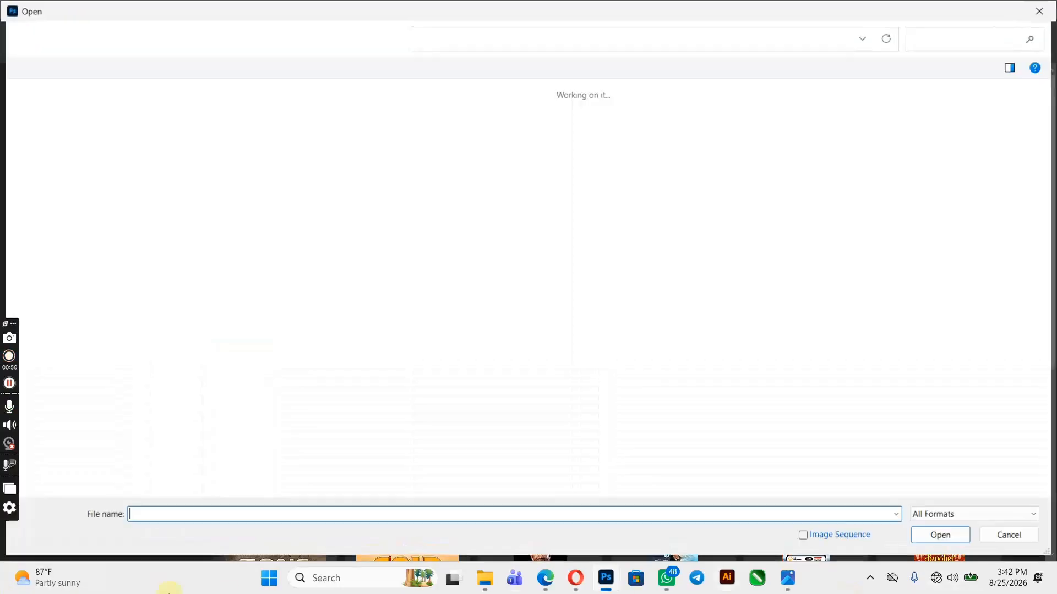
left_click(77, 205)
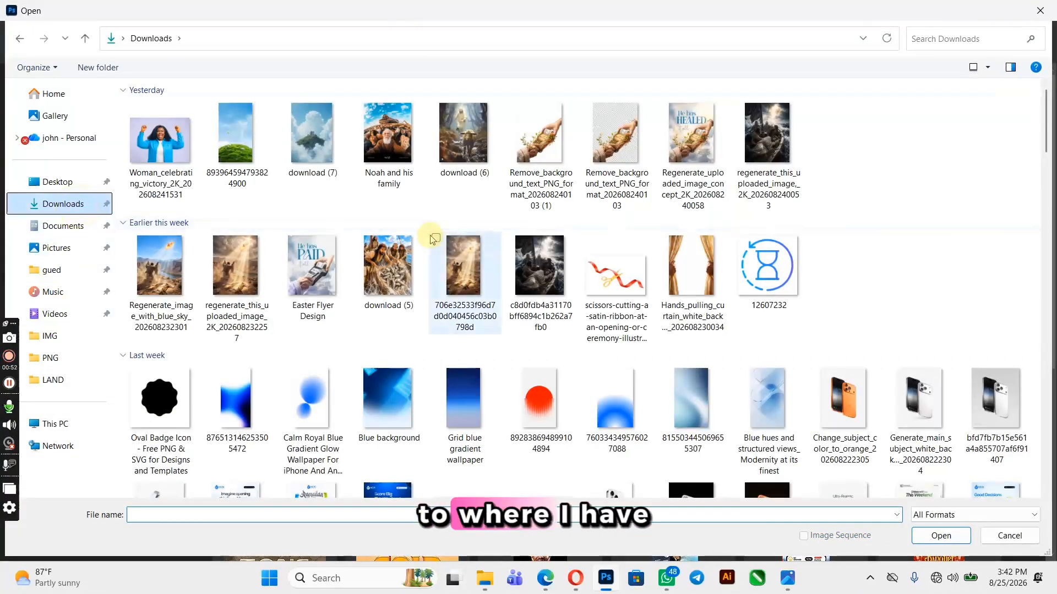
scroll(432, 239, "down", 10)
scroll(432, 239, "down", 15)
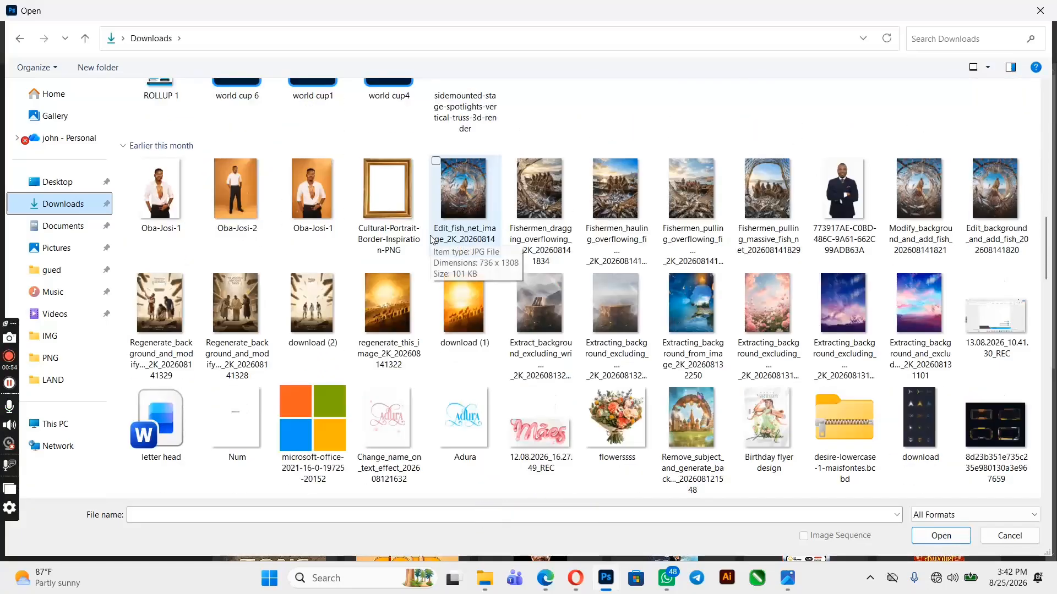
scroll(334, 245, "up", 20)
double_click(249, 345)
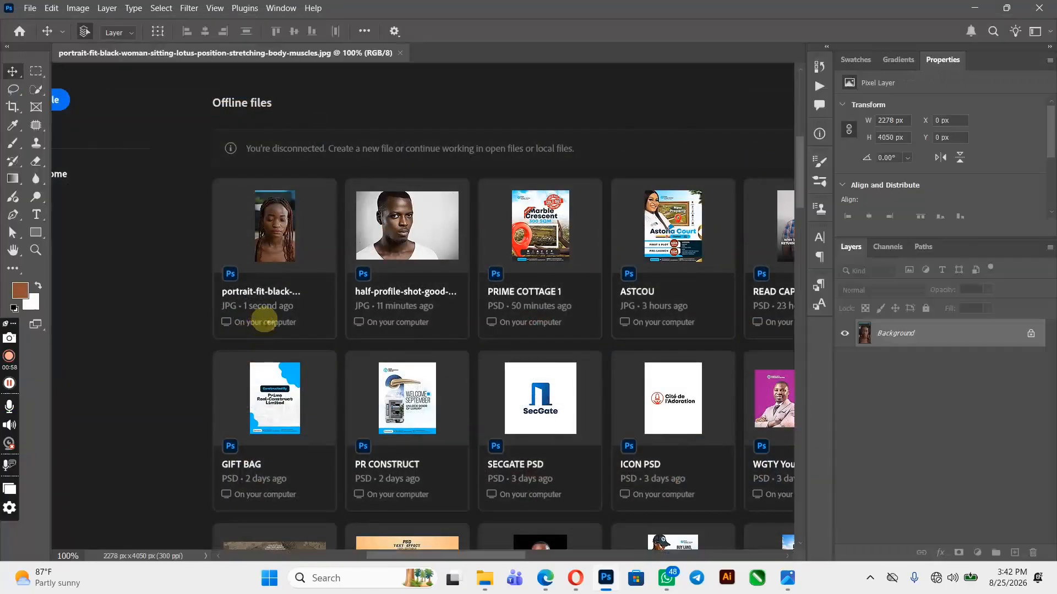
Duplicate the Background layer and hide the original Background layer
key("ctrl+plus")
key("ctrl+plus")
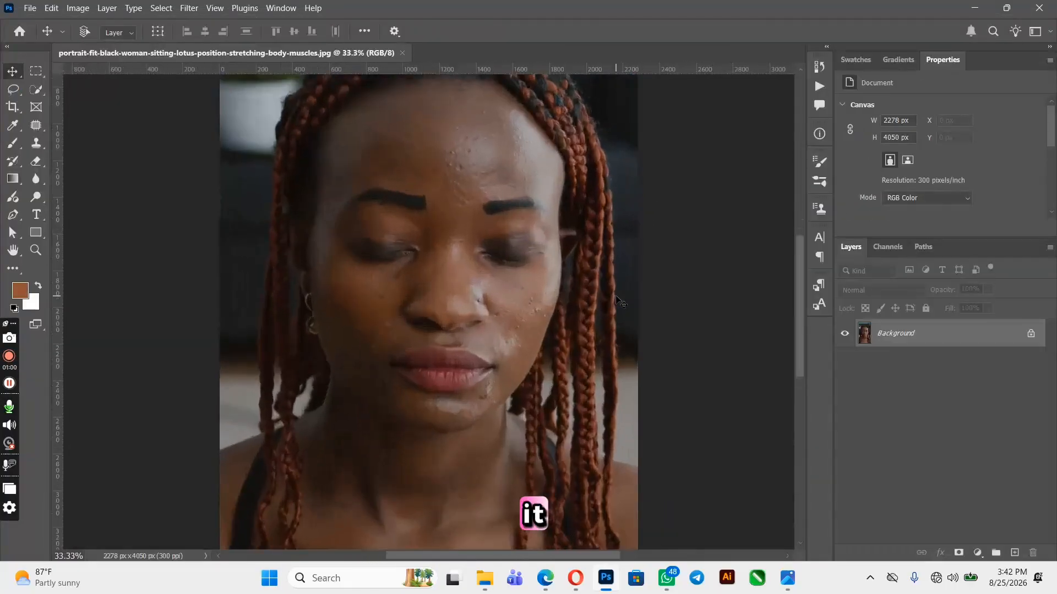
key("ctrl+plus")
scroll(617, 300, "up", 4)
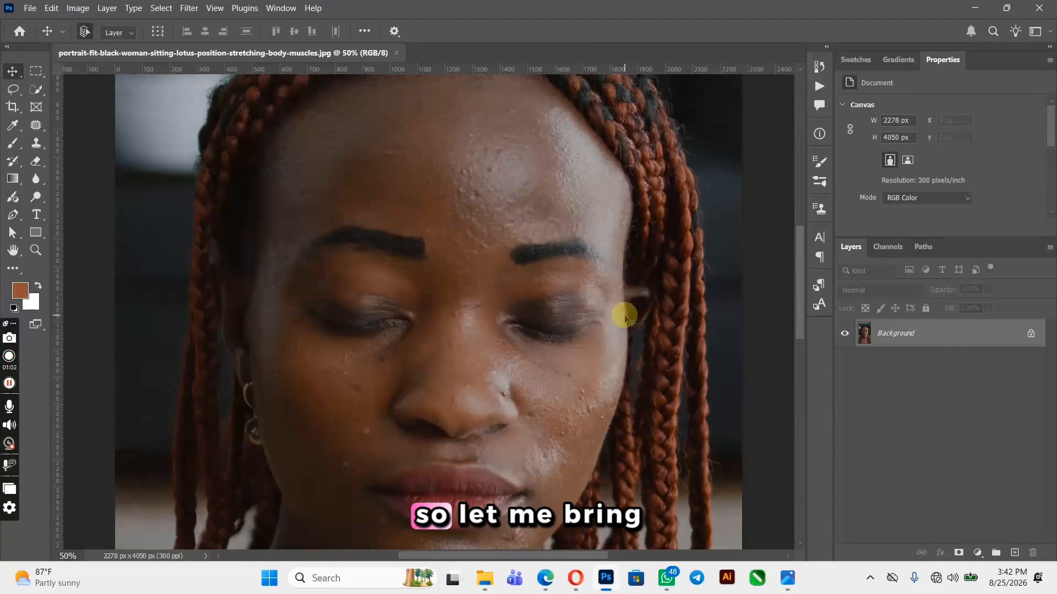
key("ctrl+minus")
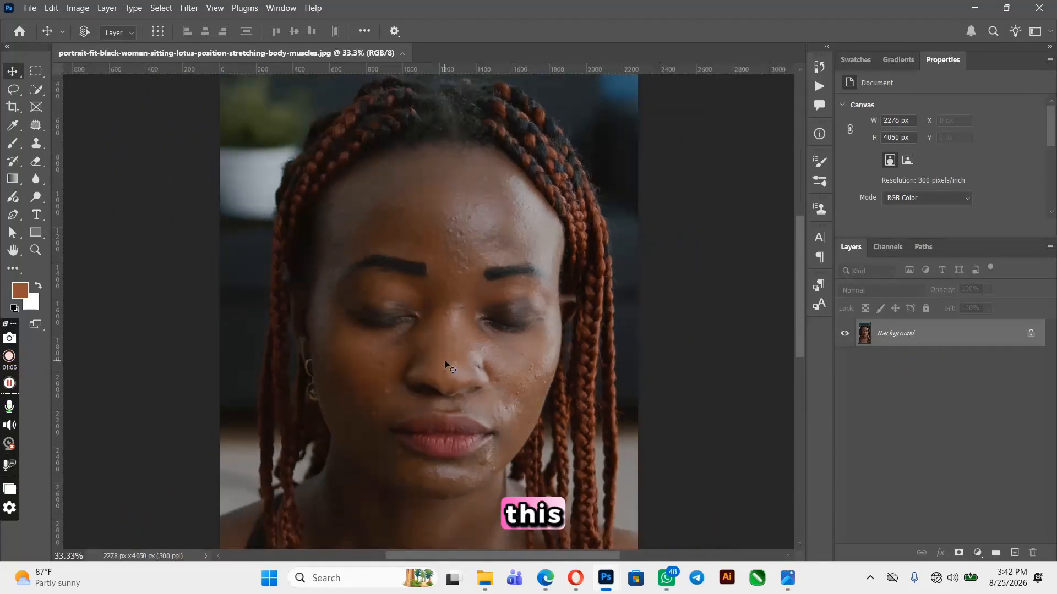
key("ctrl+j")
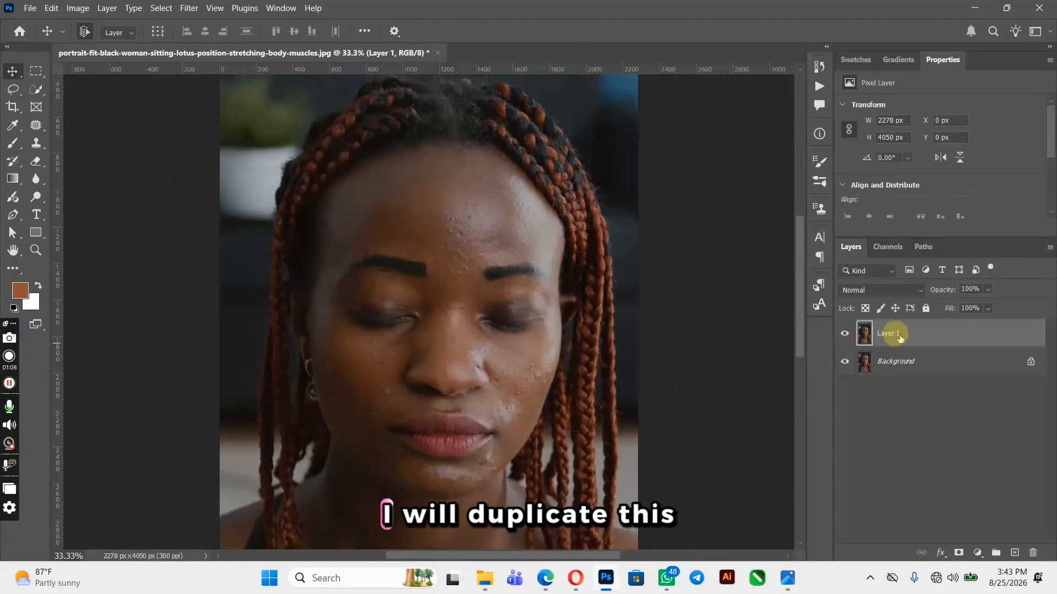
left_click(843, 362)
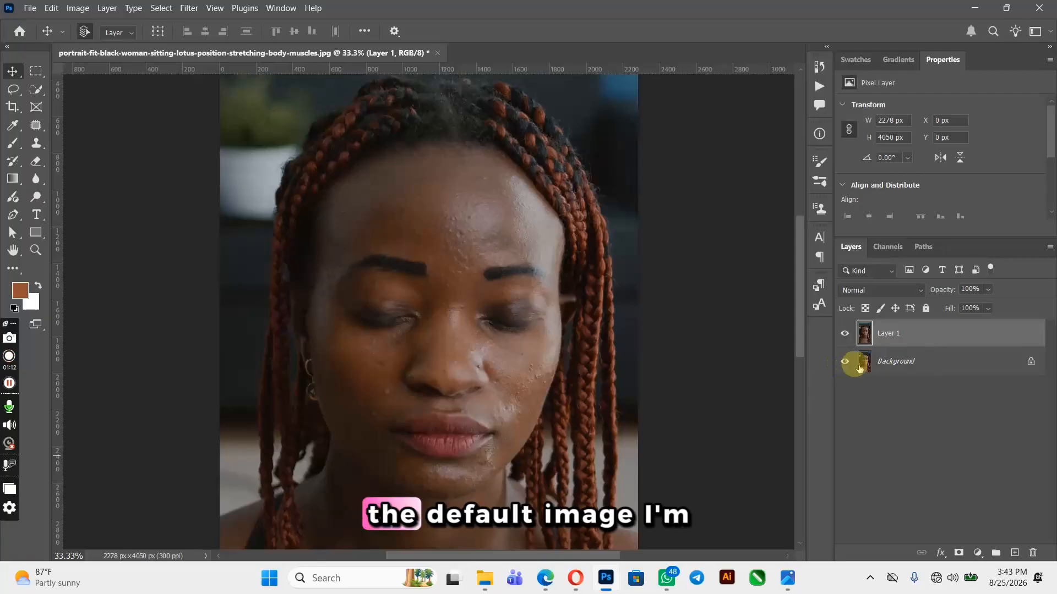
left_click(845, 362)
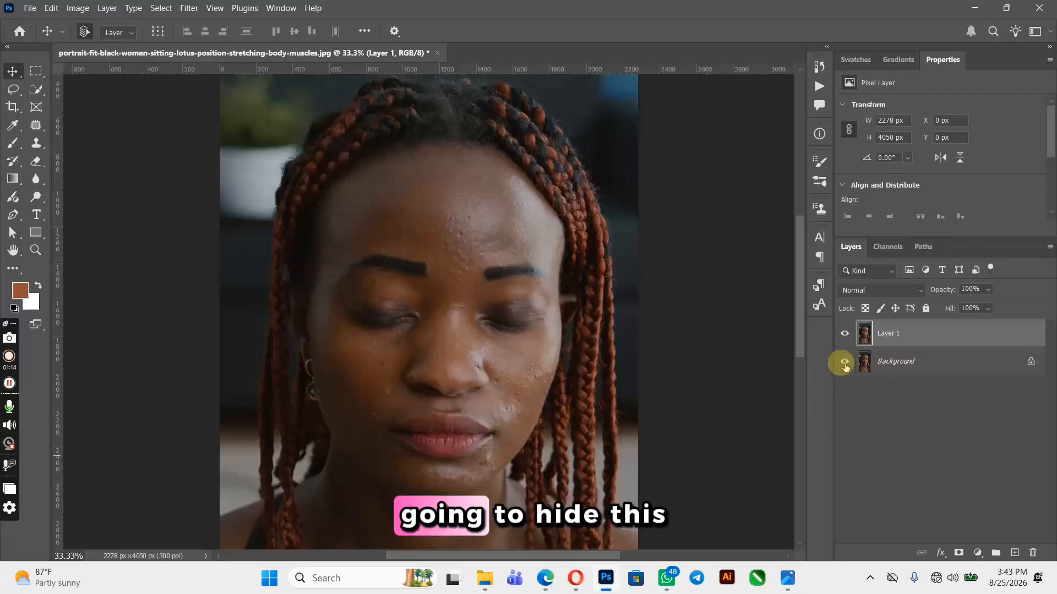
Select Layer 1 and duplicate it twice
left_click(888, 334)
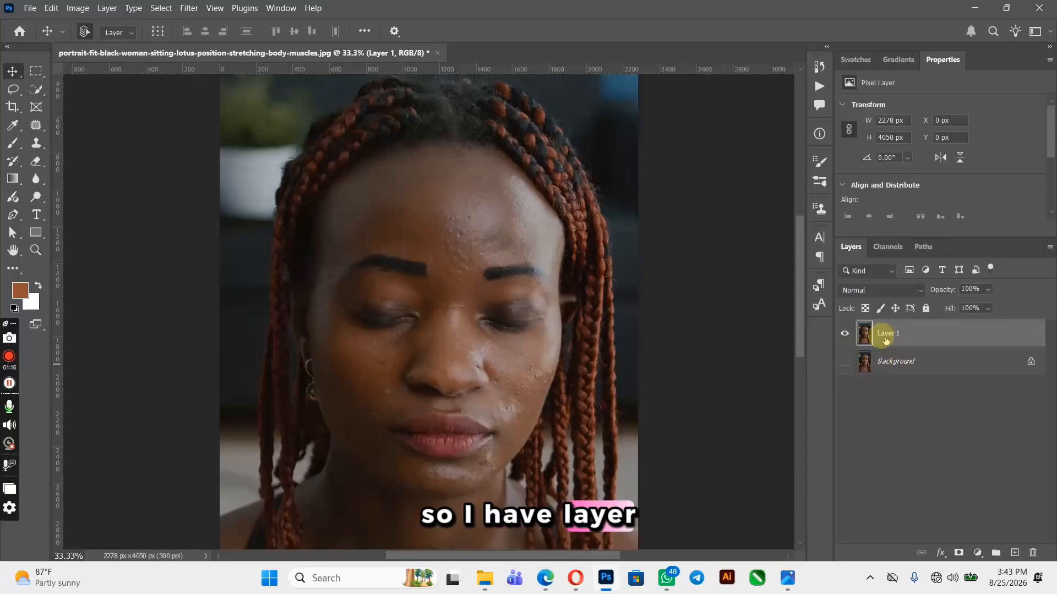
left_click(885, 337)
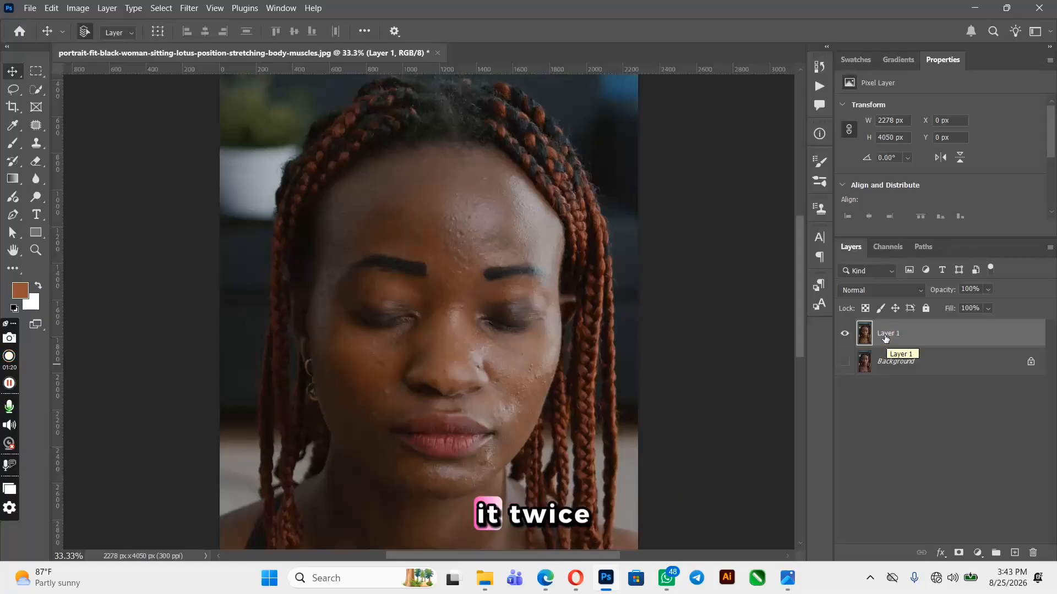
left_click(884, 340)
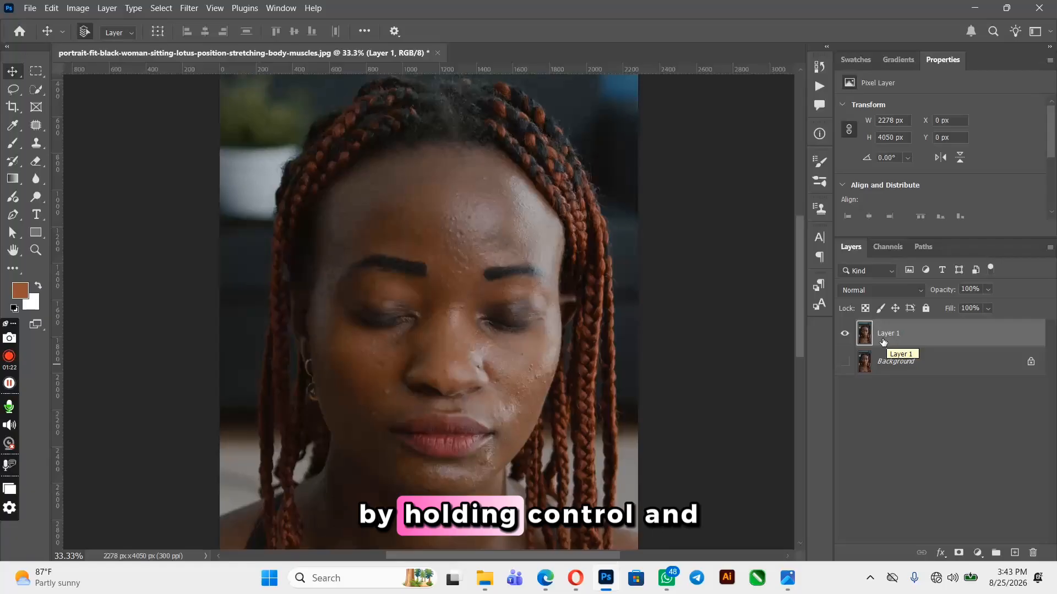
key("ctrl+j")
key("ctrl+j")
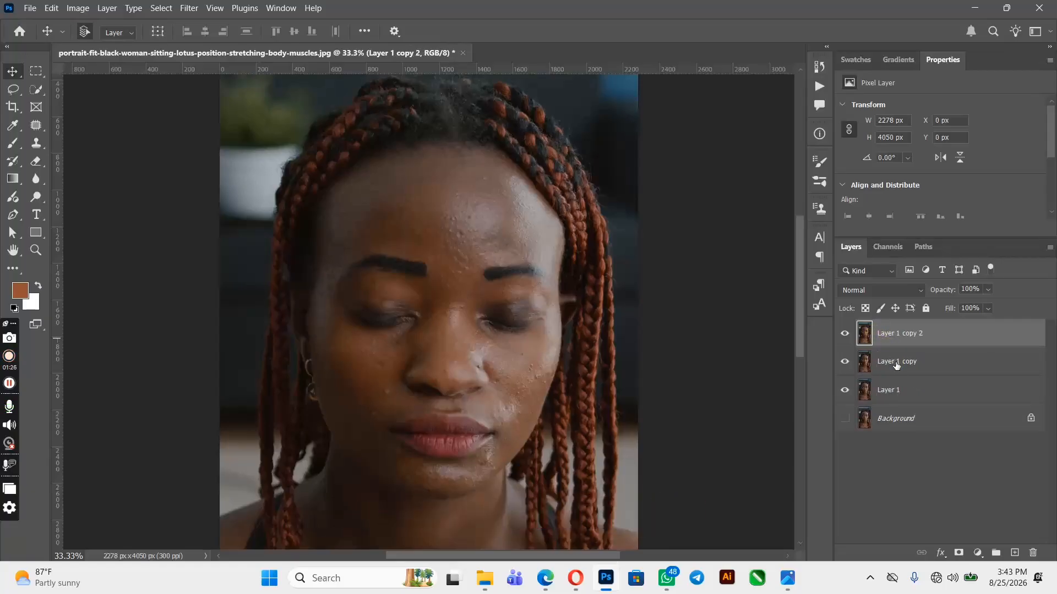
Rename the Layer 1 copy layer to BLUR
double_click(895, 363)
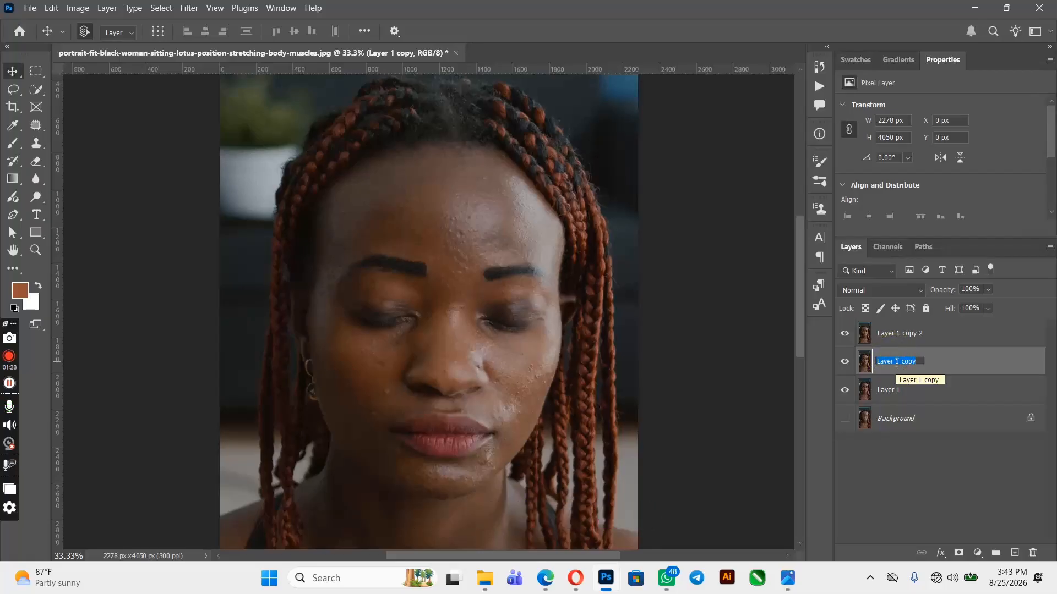
type("B")
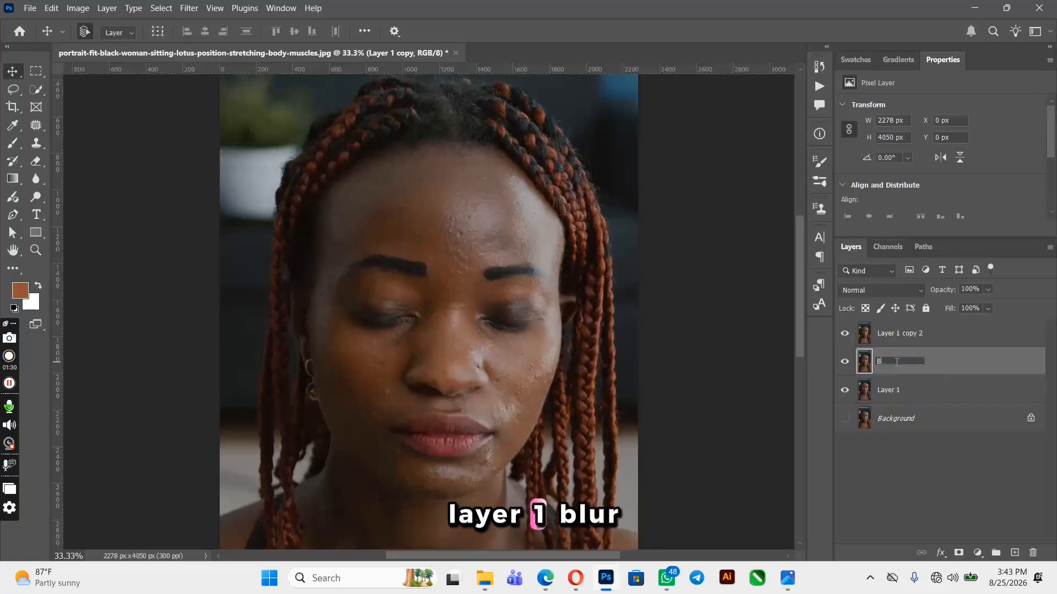
type("LUR")
key("Return")
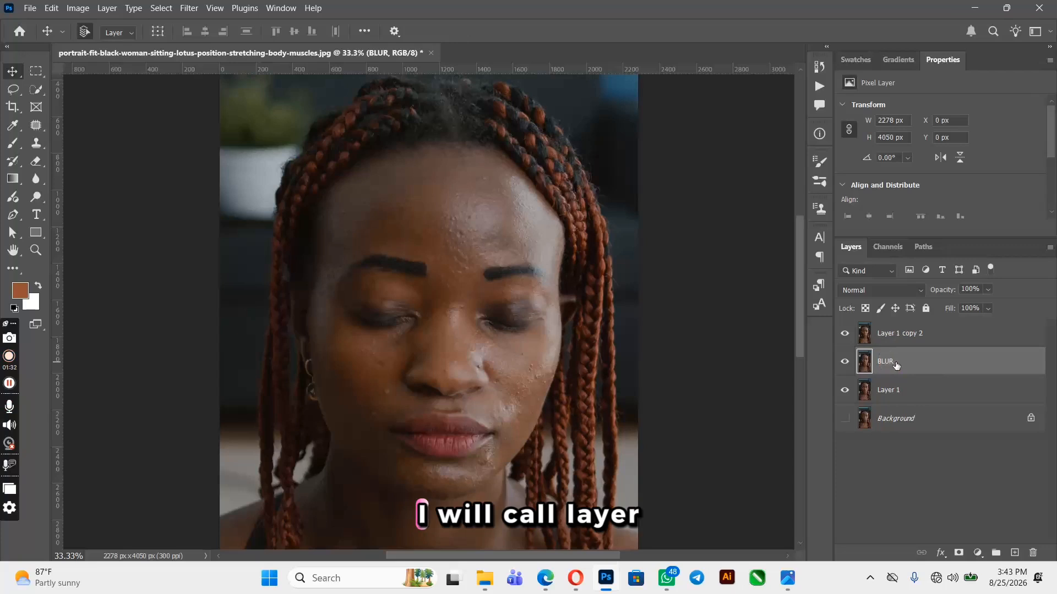
Rename the Layer 1 copy 2 layer to HIGH PASS
double_click(905, 333)
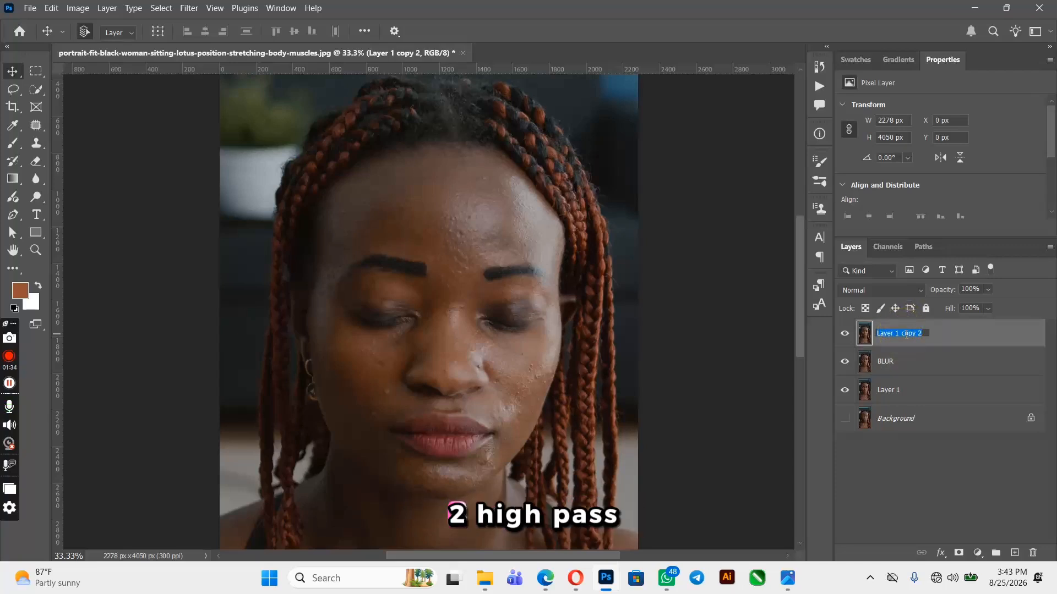
type("HIGH")
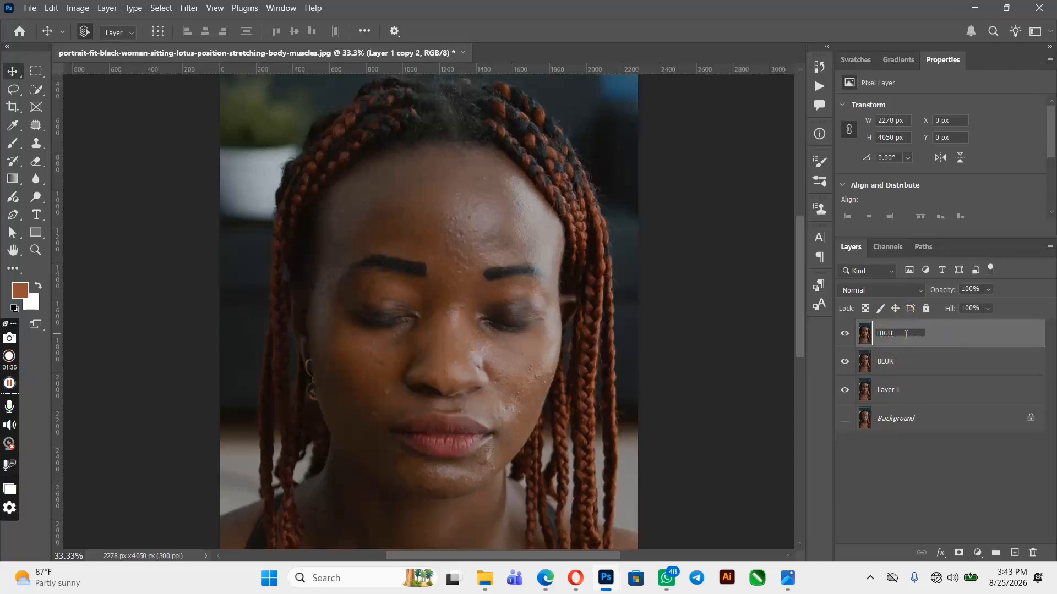
type(" PASS")
key("Return")
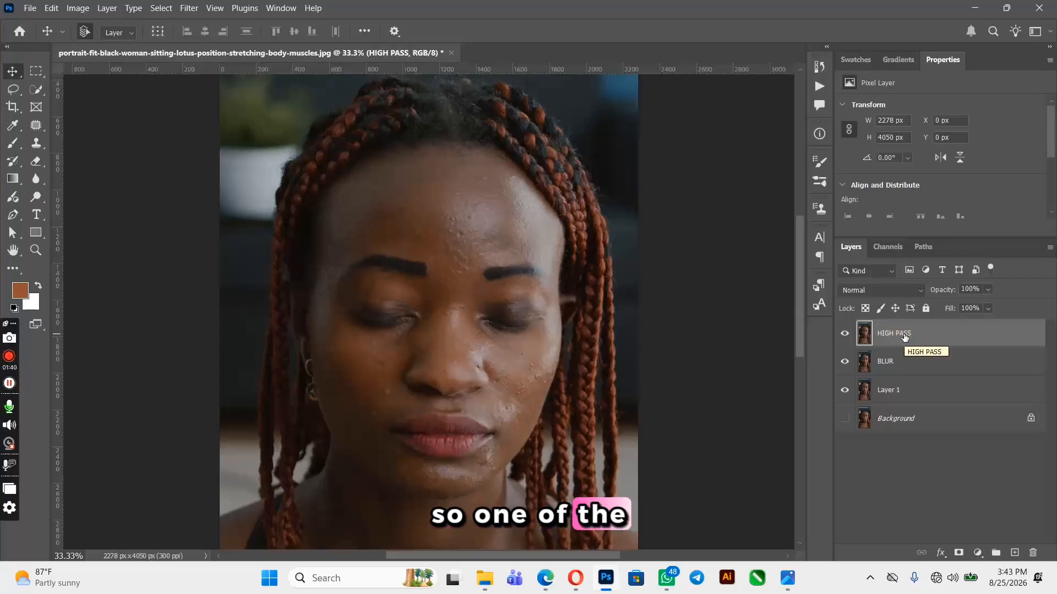
Hide the HIGH PASS layer and convert the BLUR layer into a smart object
left_click(844, 333)
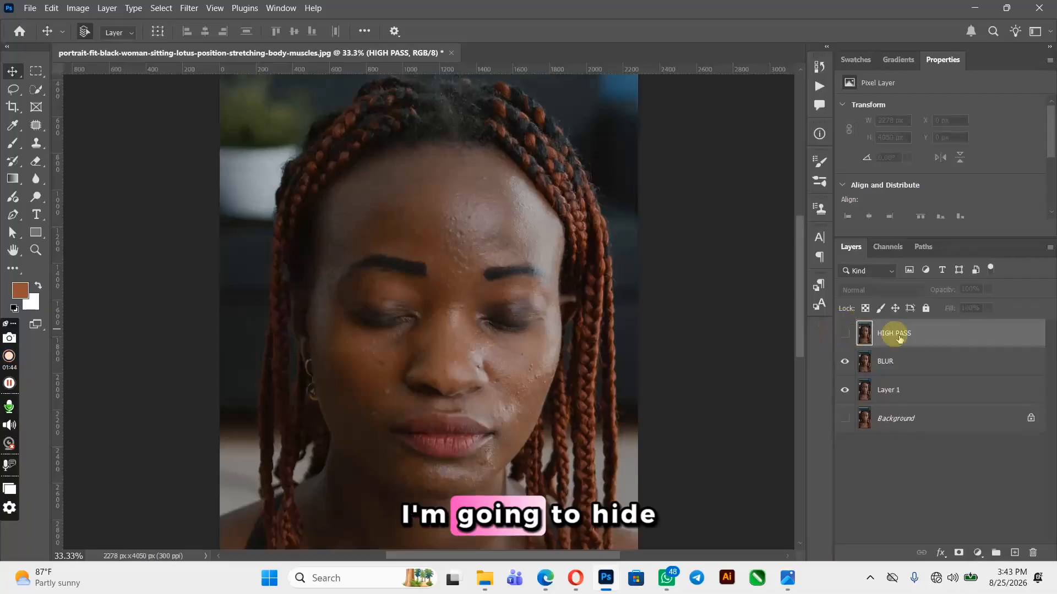
left_click(900, 369)
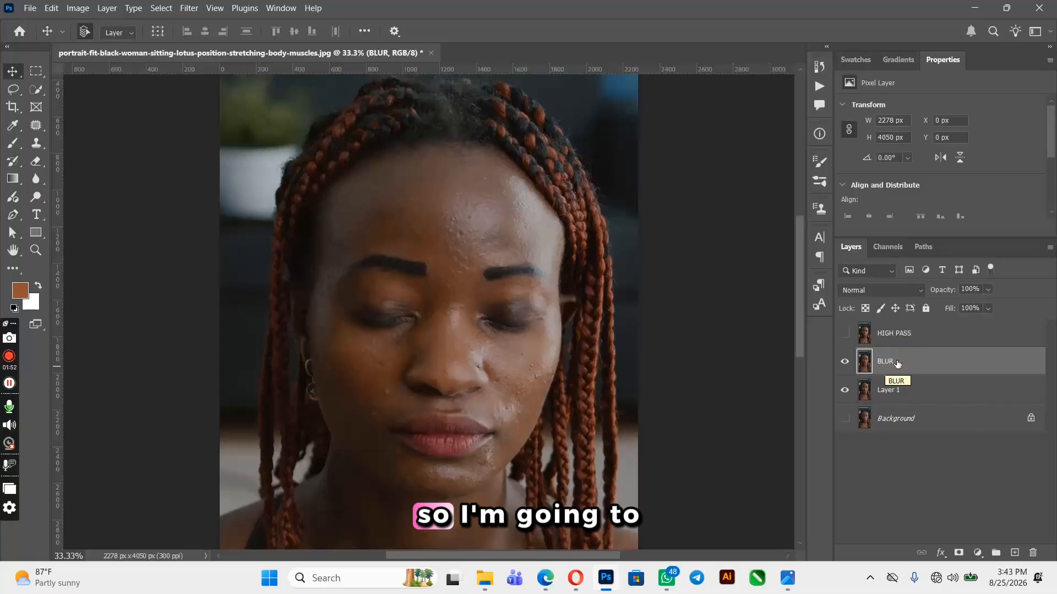
right_click(897, 363)
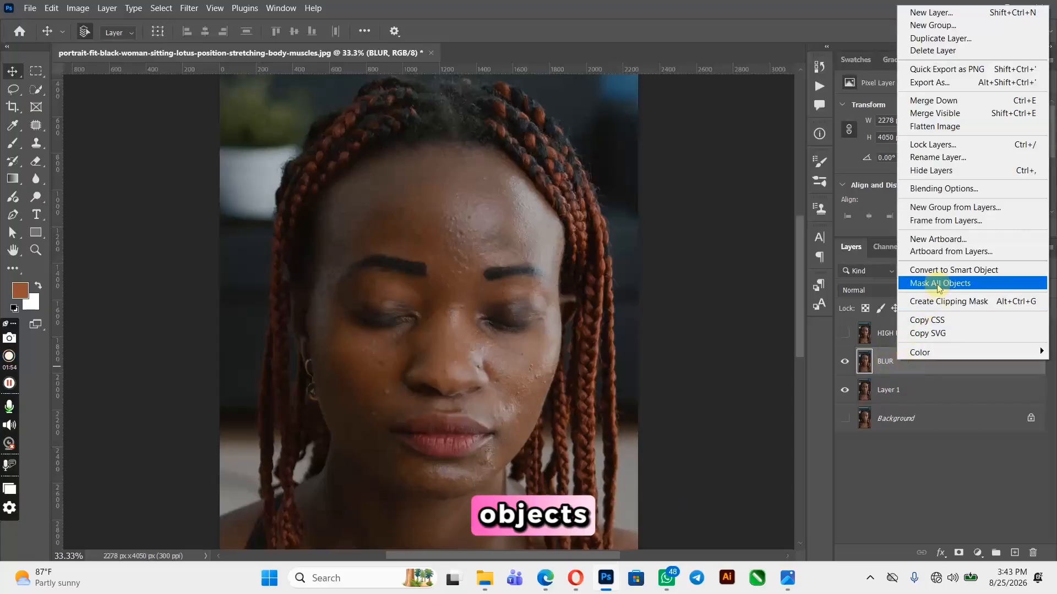
left_click(905, 269)
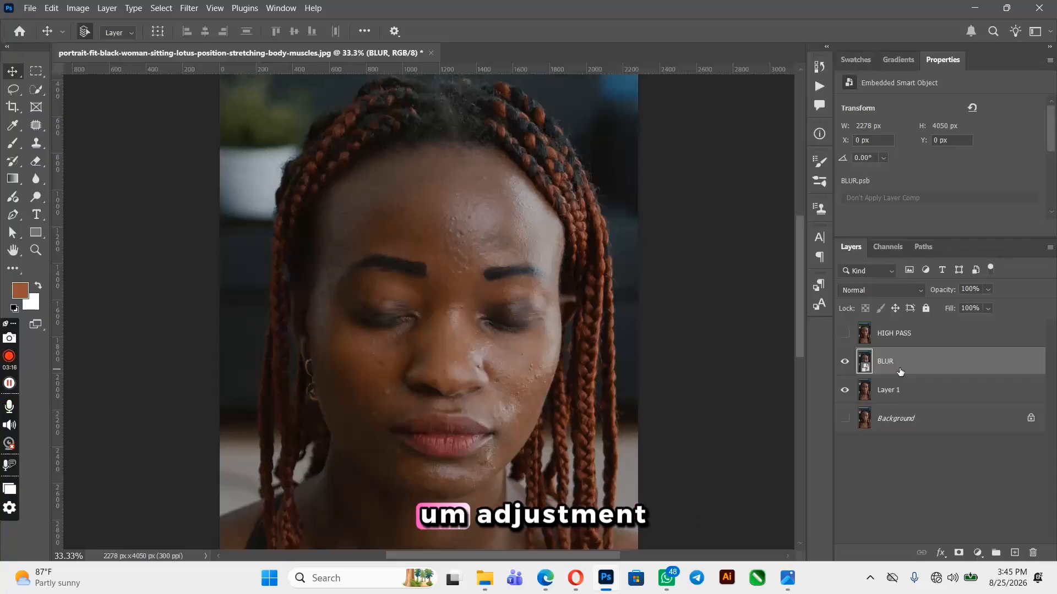
Apply a Gaussian Blur with a radius of 18.0 pixels to the BLUR smart object
left_click(897, 368)
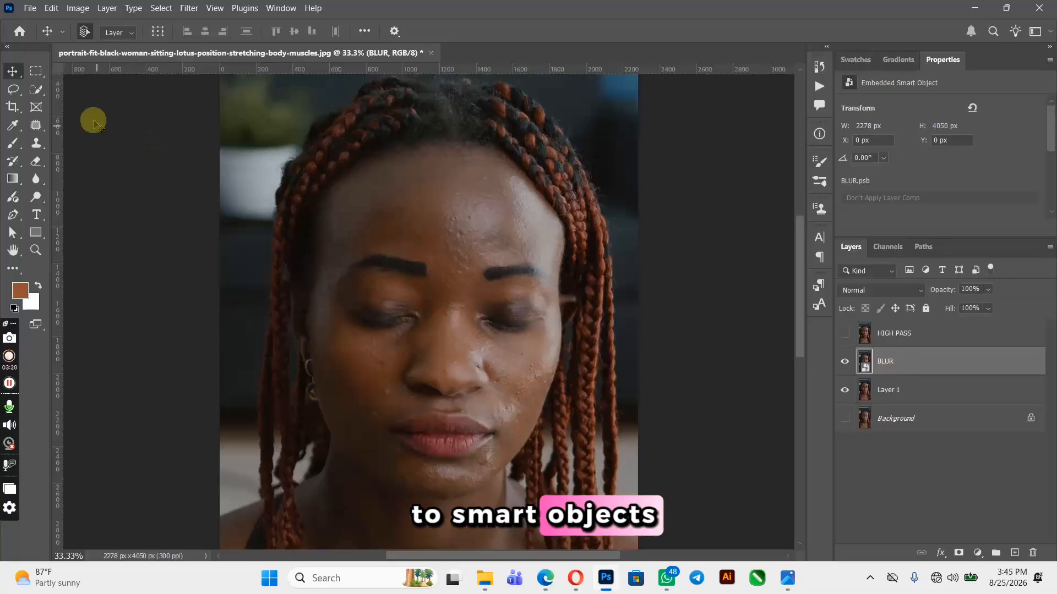
left_click(190, 8)
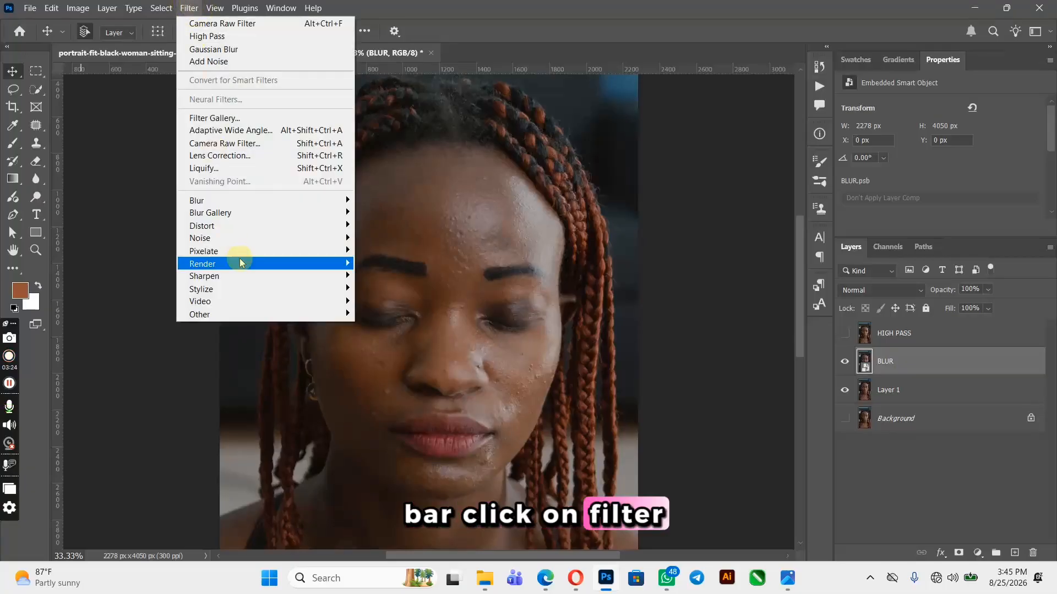
mouse_move(336, 200)
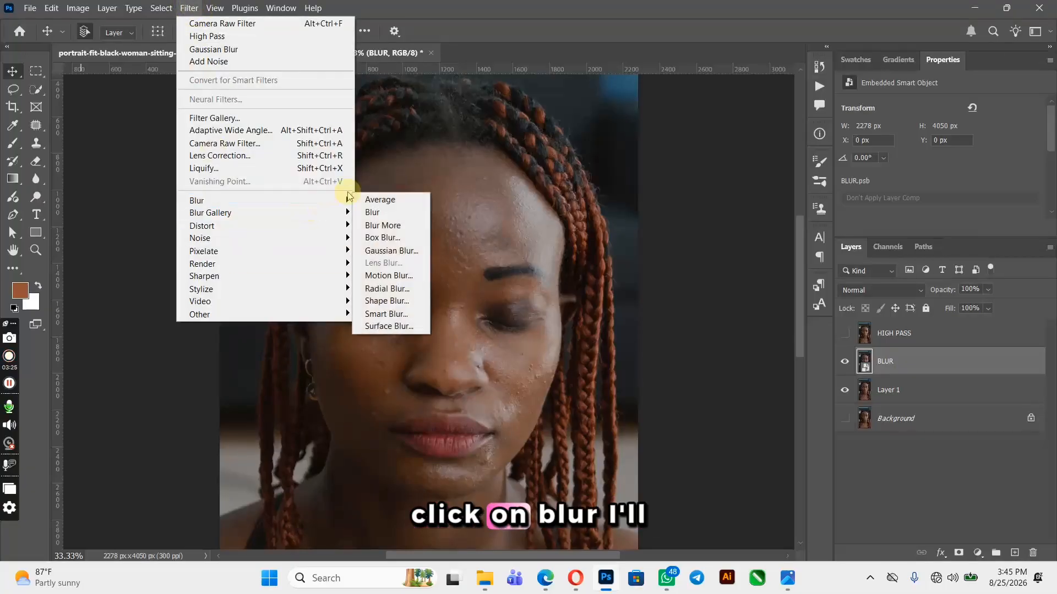
left_click(412, 252)
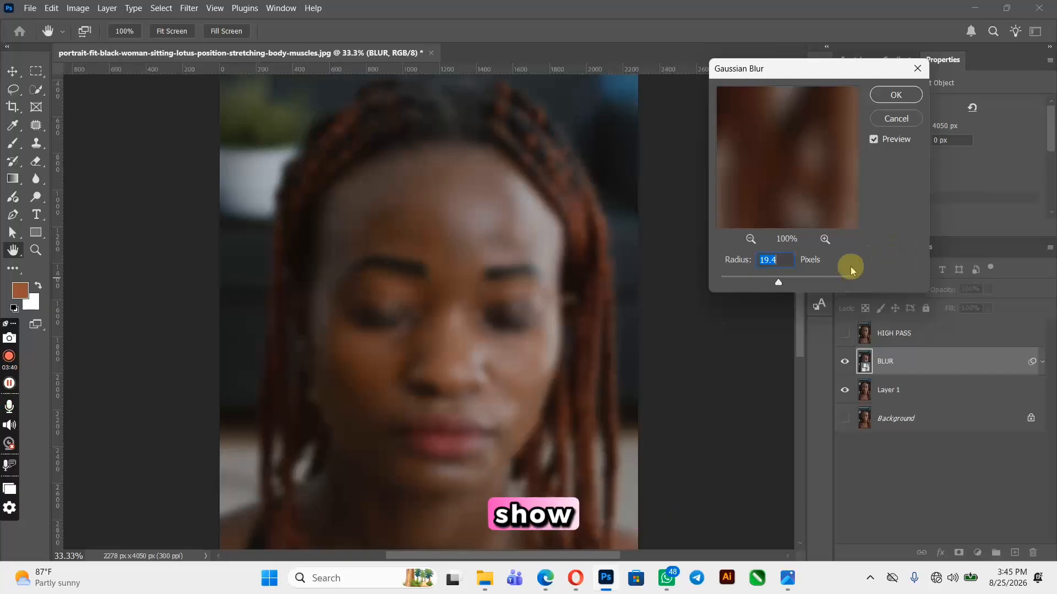
left_click(771, 276)
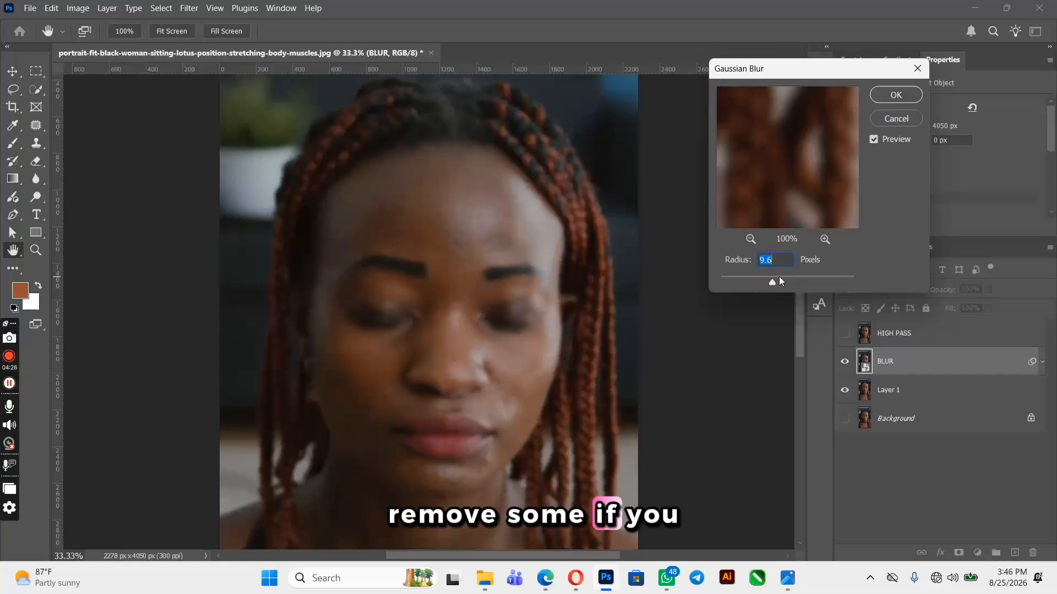
left_click_drag(778, 279, 731, 286)
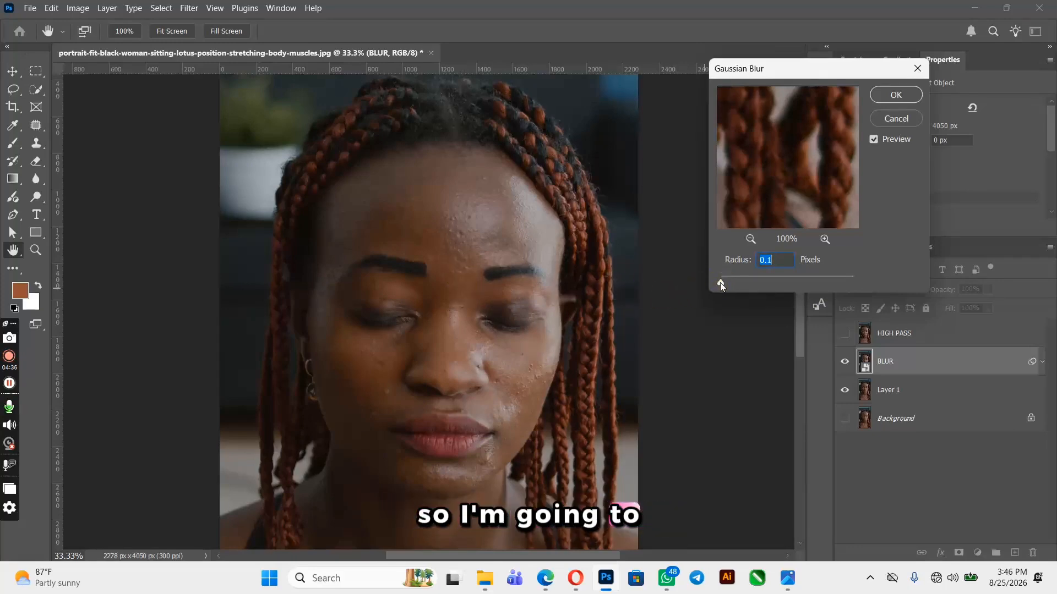
left_click_drag(720, 282, 777, 282)
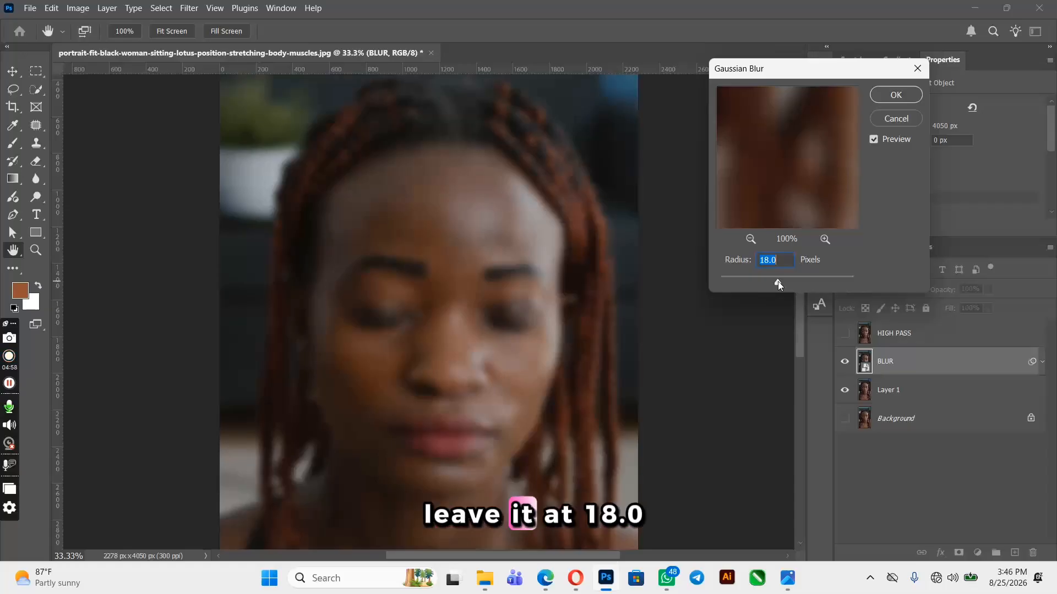
left_click(892, 104)
left_click(897, 95)
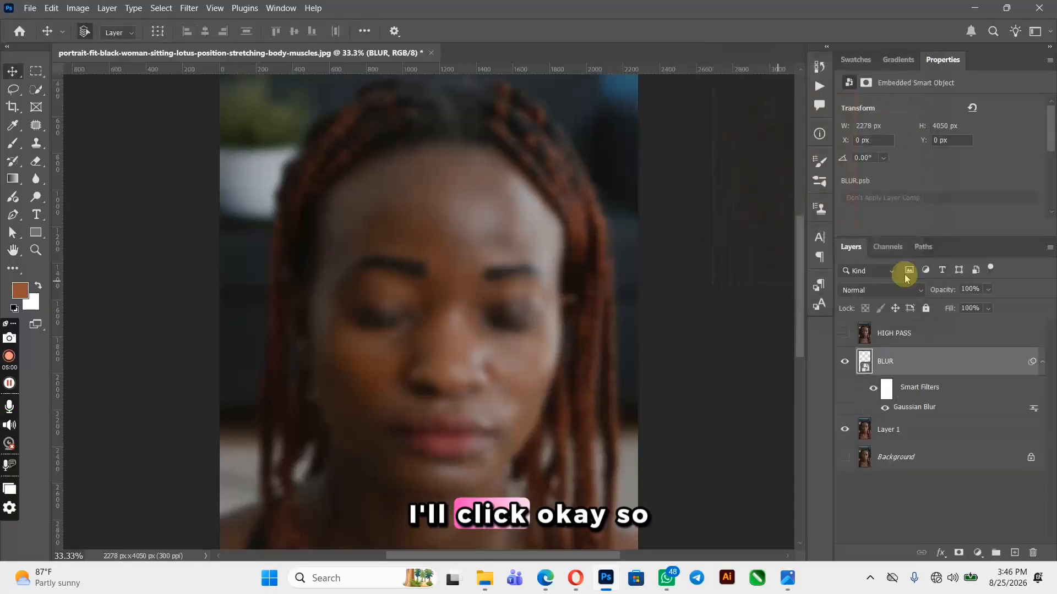
left_click(1041, 362)
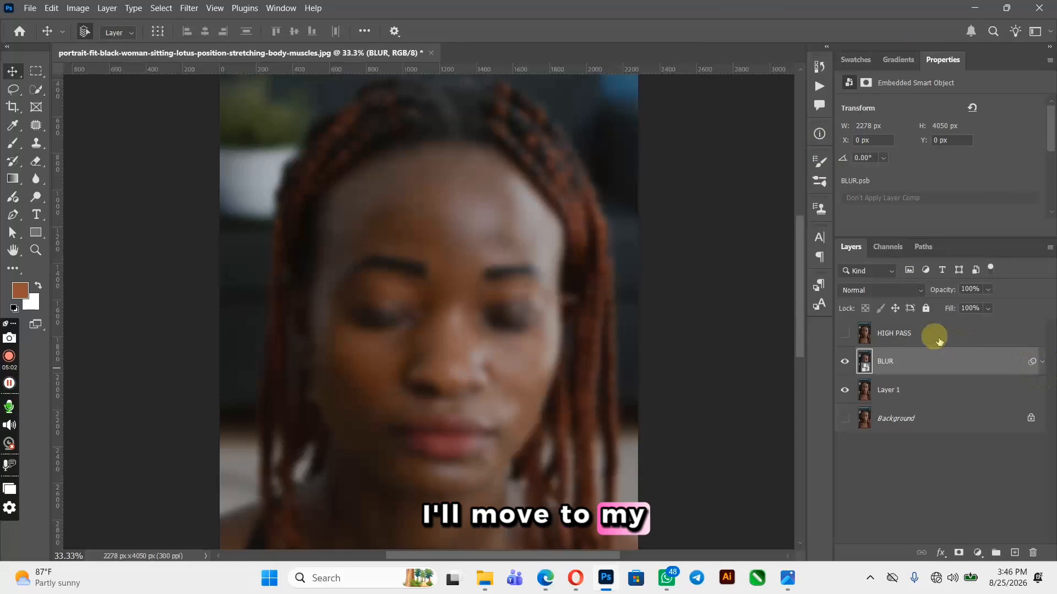
Make the HIGH PASS layer visible and active, and set its blend mode to Linear Light
left_click(902, 335)
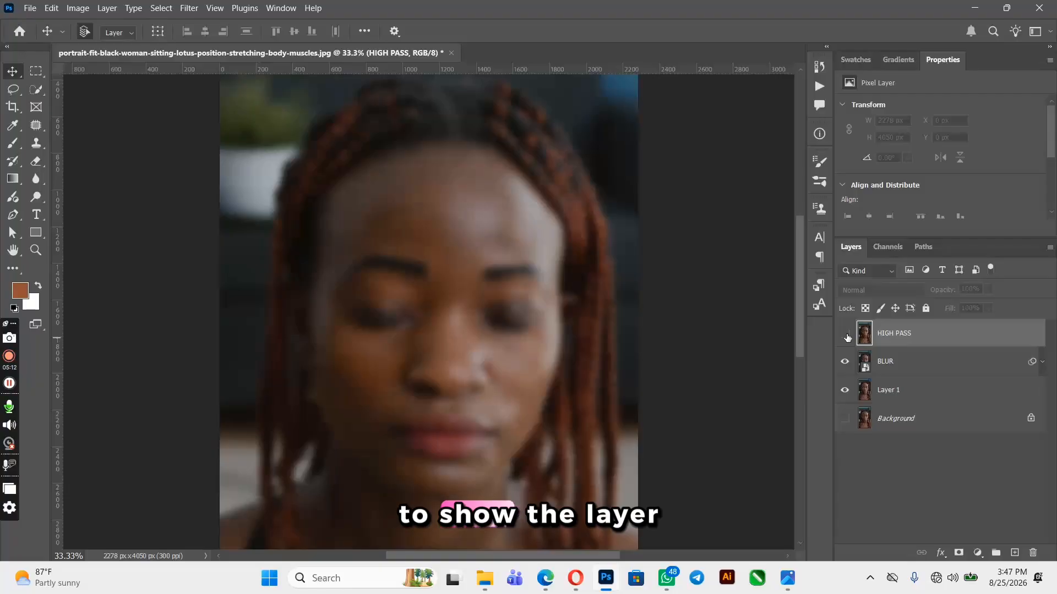
left_click(845, 333)
left_click(944, 333)
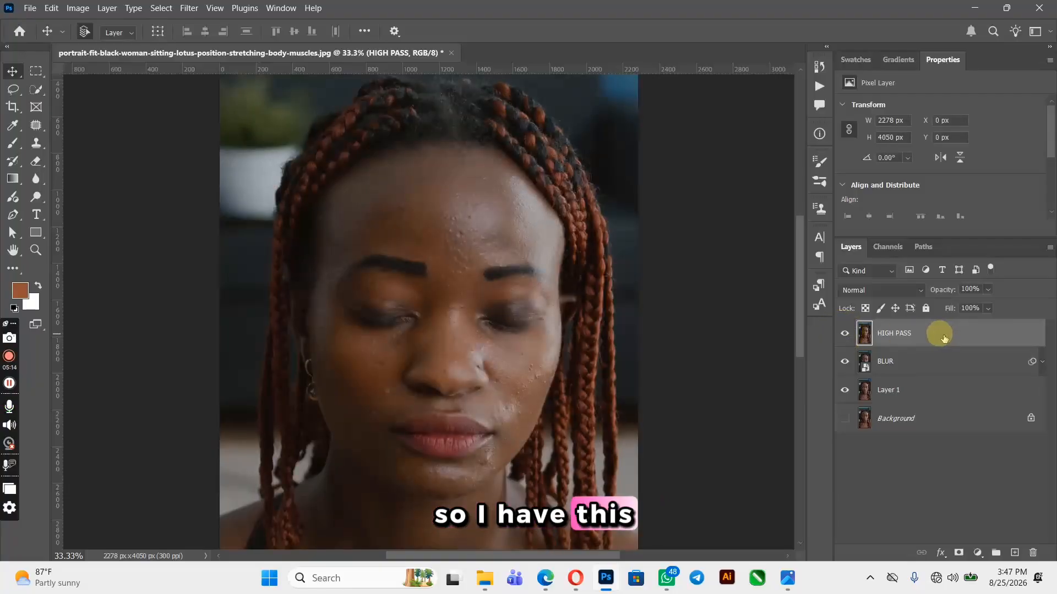
left_click(910, 290)
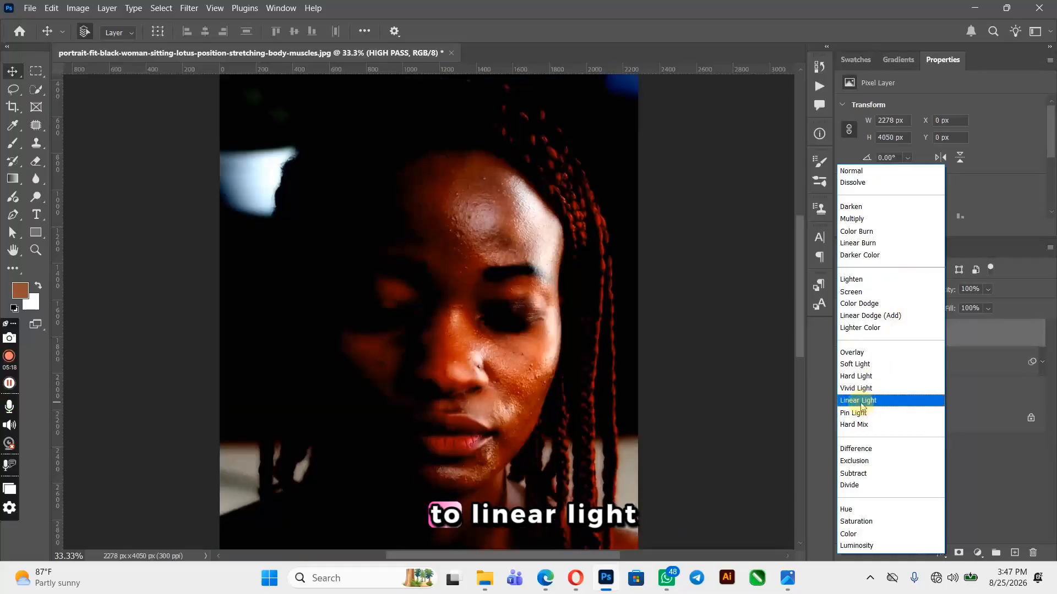
left_click(862, 401)
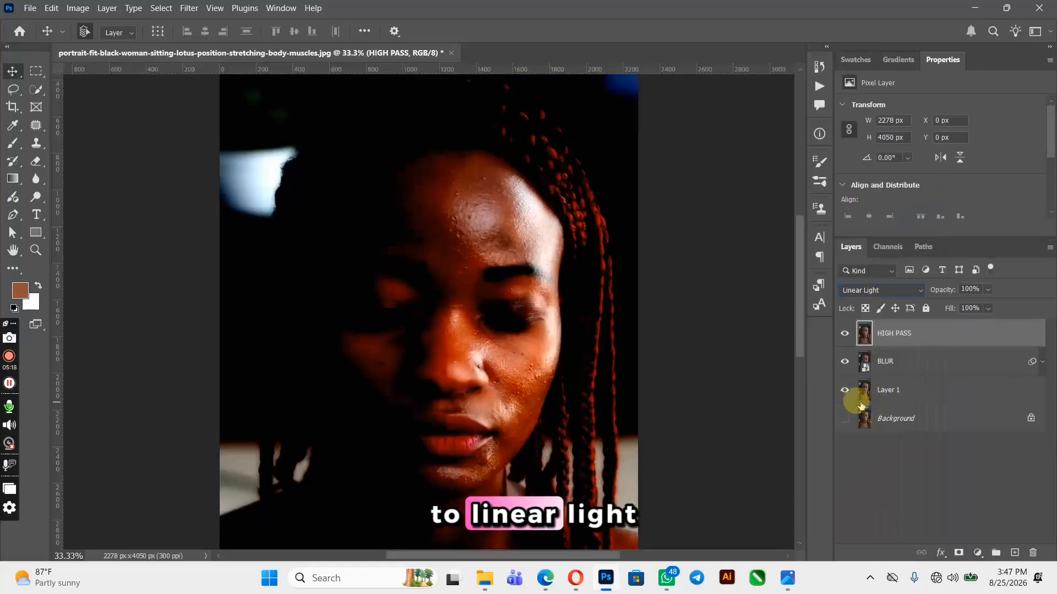
Apply a High Pass filter with a radius of 1.7 pixels to the HIGH PASS layer
left_click(197, 8)
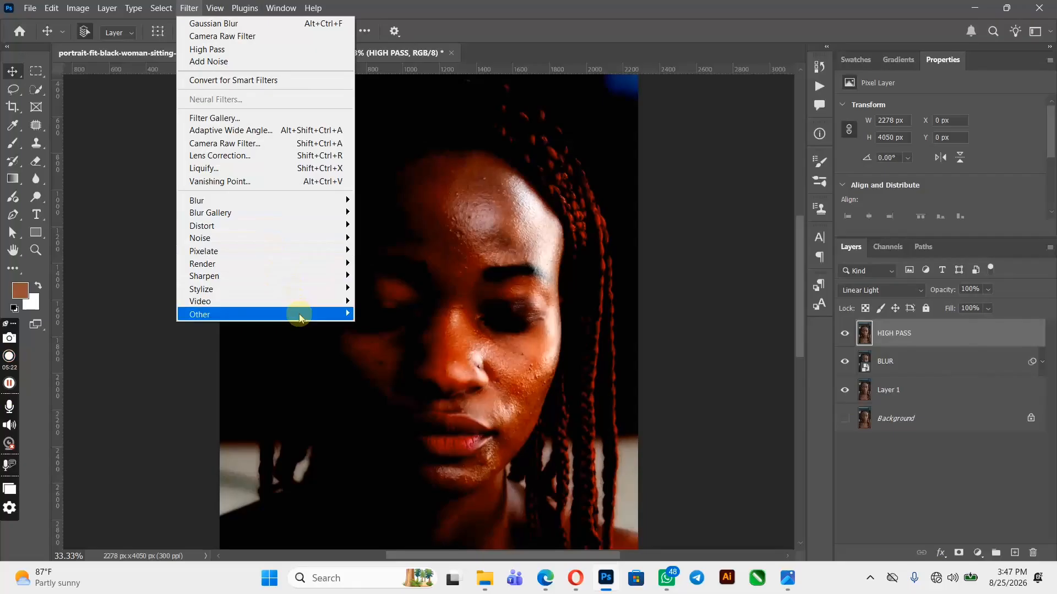
mouse_move(300, 317)
left_click(388, 326)
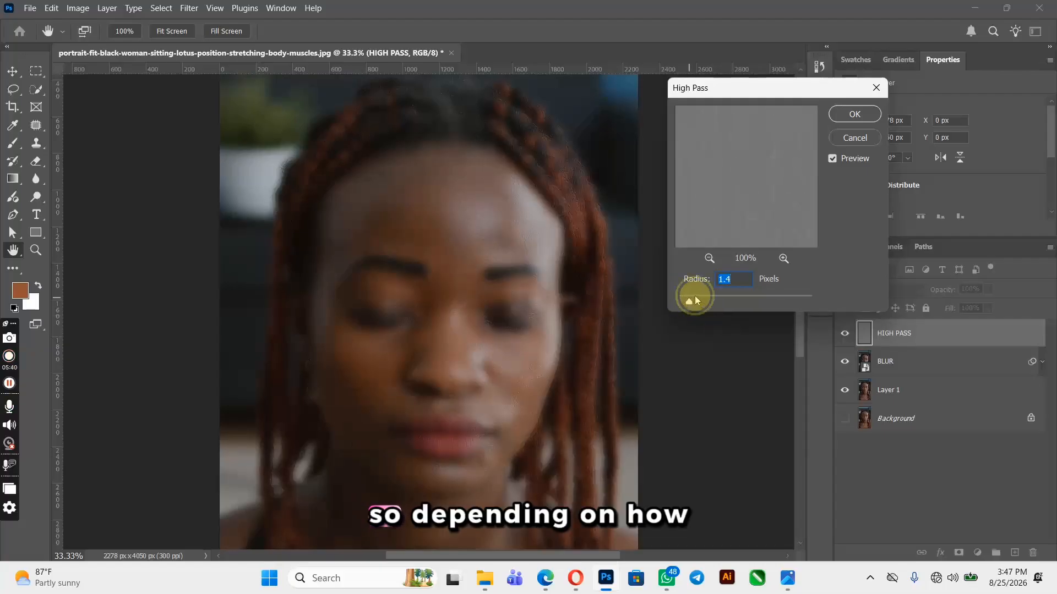
left_click_drag(694, 296, 690, 300)
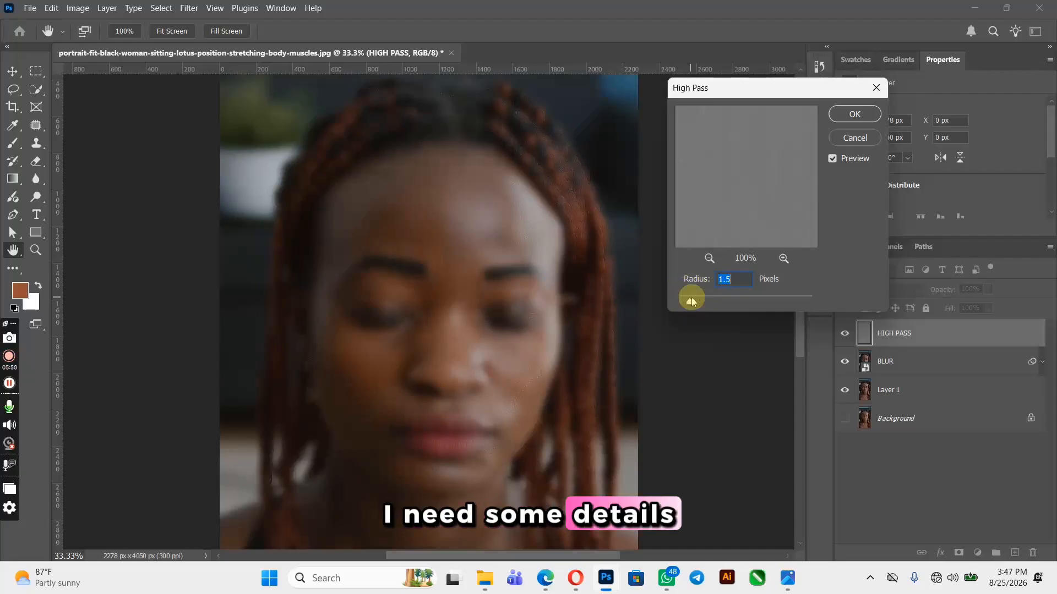
left_click(691, 298)
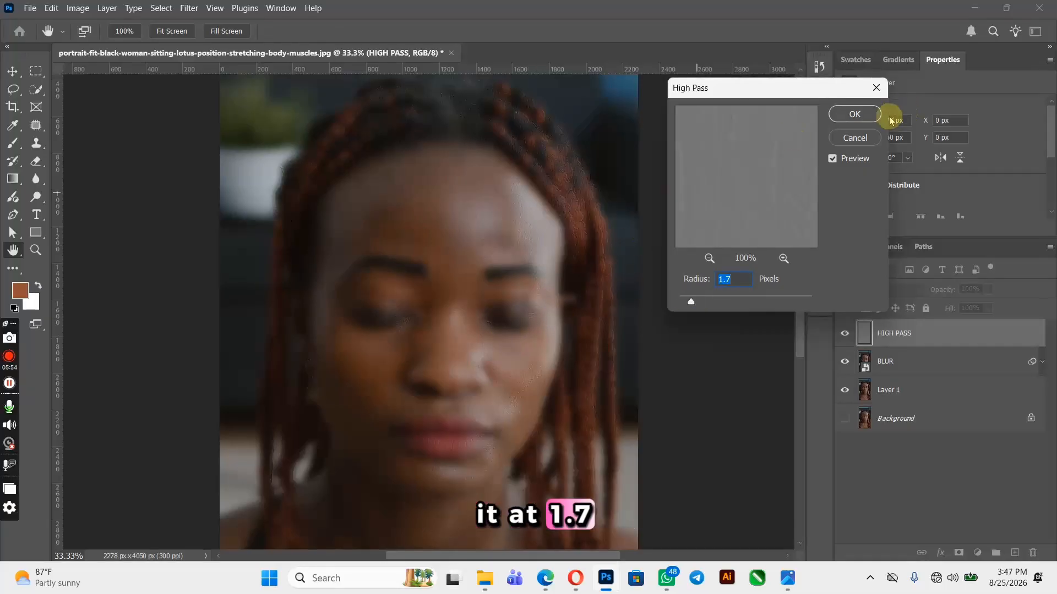
left_click(855, 115)
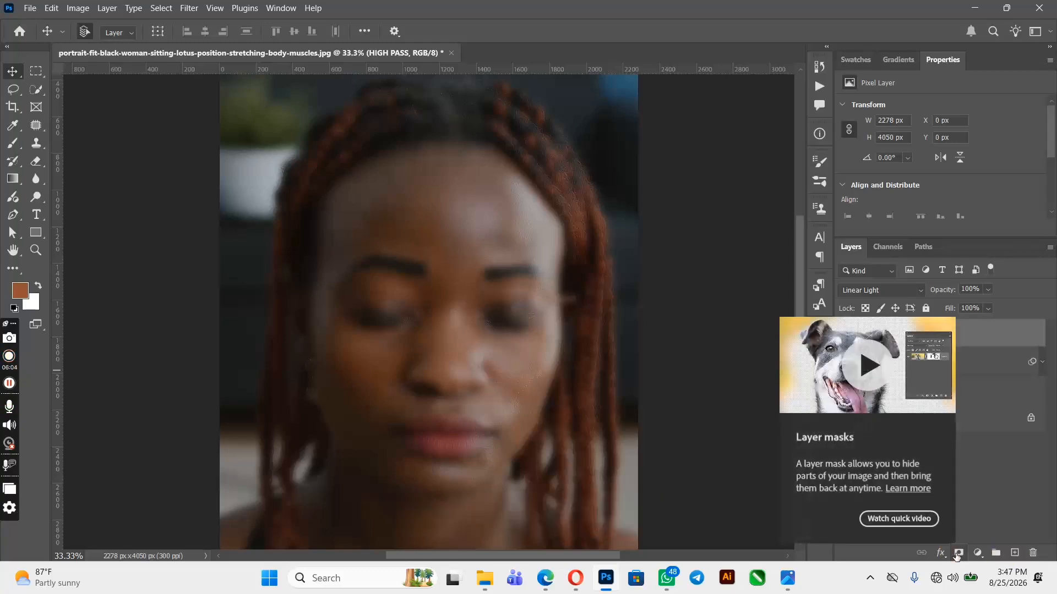
Fill a new layer with 50% Gray and delete that layer again
left_click(1019, 557)
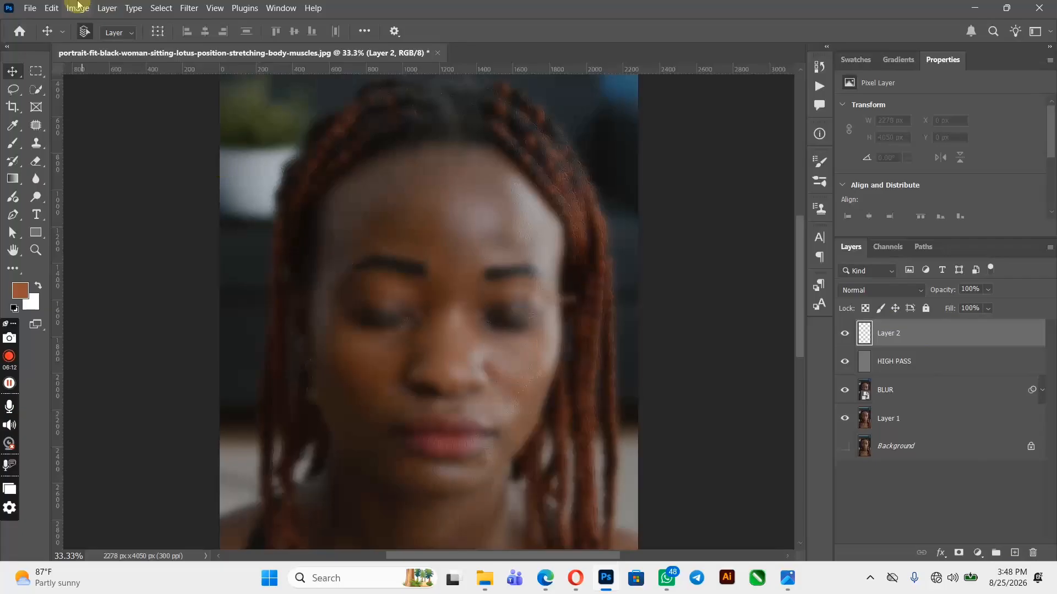
left_click(51, 7)
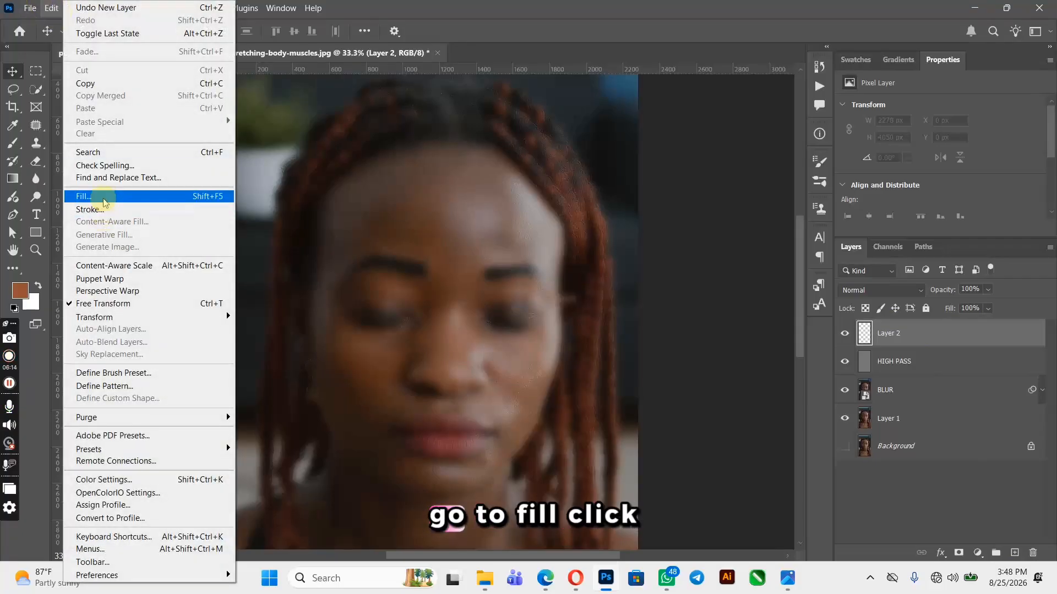
left_click(103, 199)
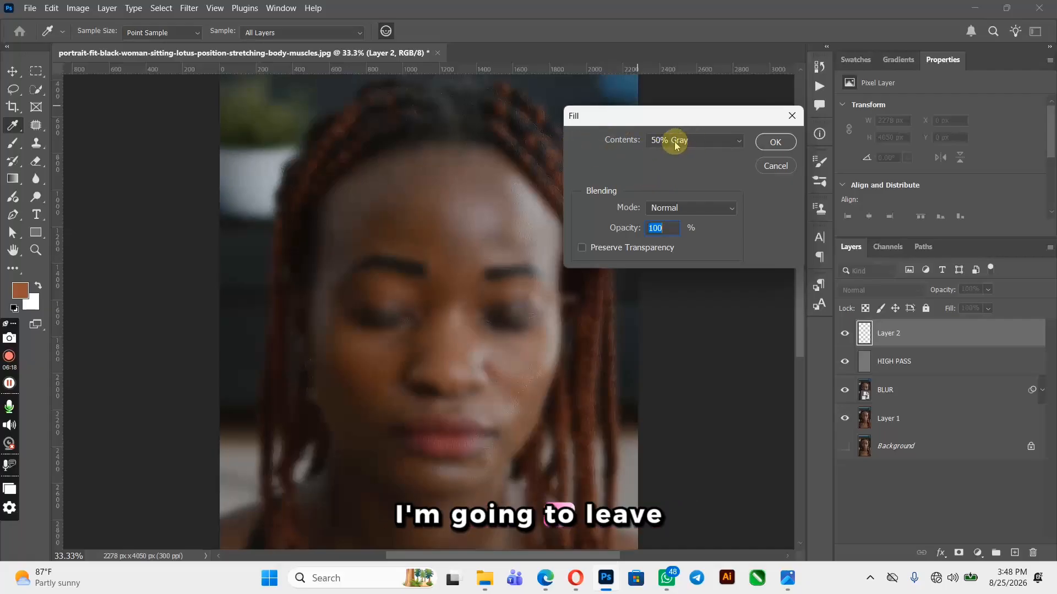
left_click(774, 144)
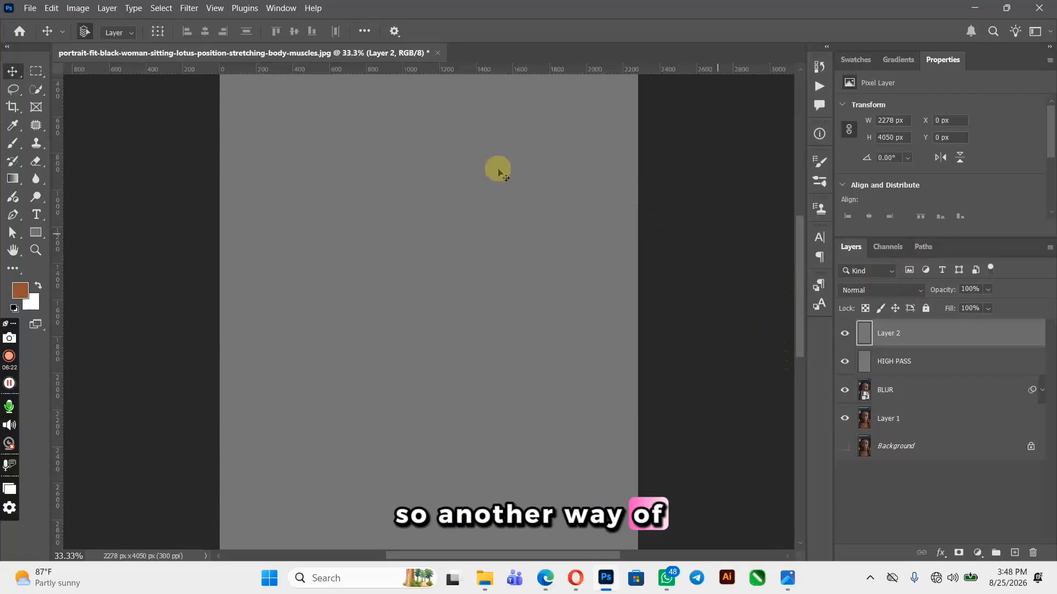
left_click(1034, 553)
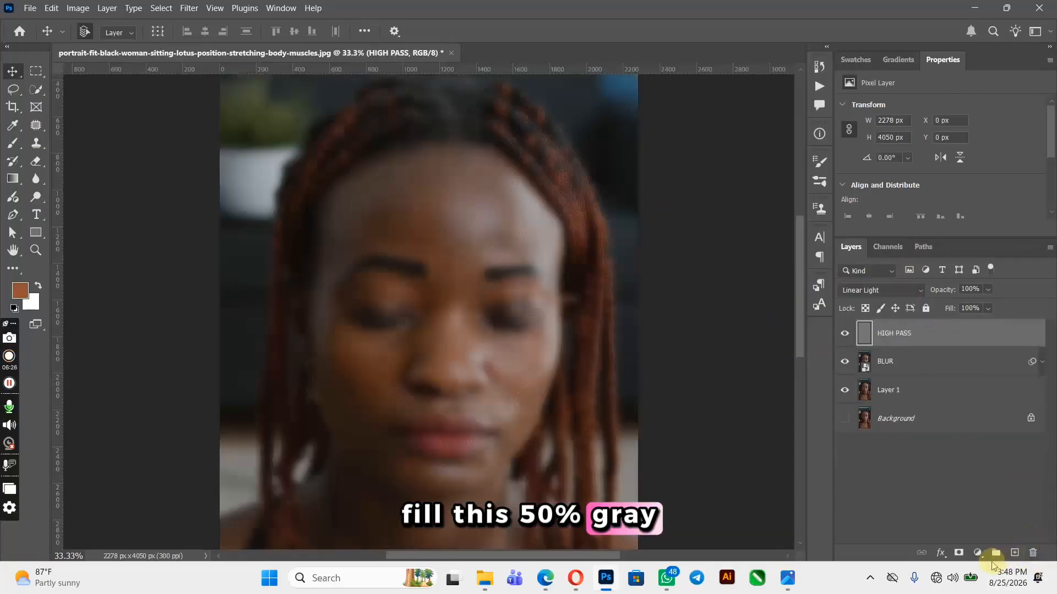
Add a new layer above HIGH PASS and fill it with 50% Gray at Normal mode, 100% opacity
left_click(1015, 553)
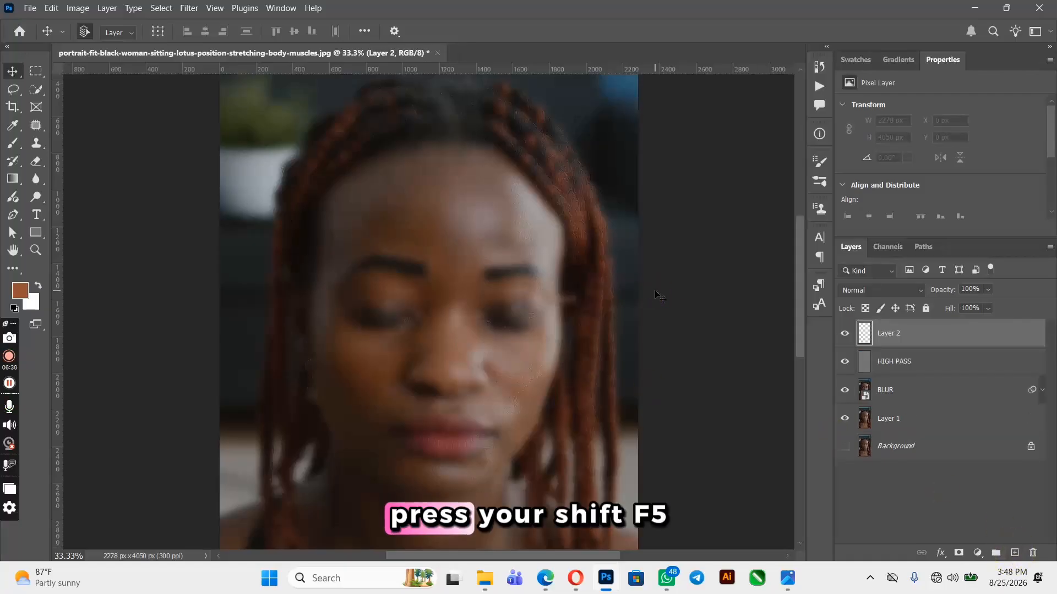
key("shift+F5")
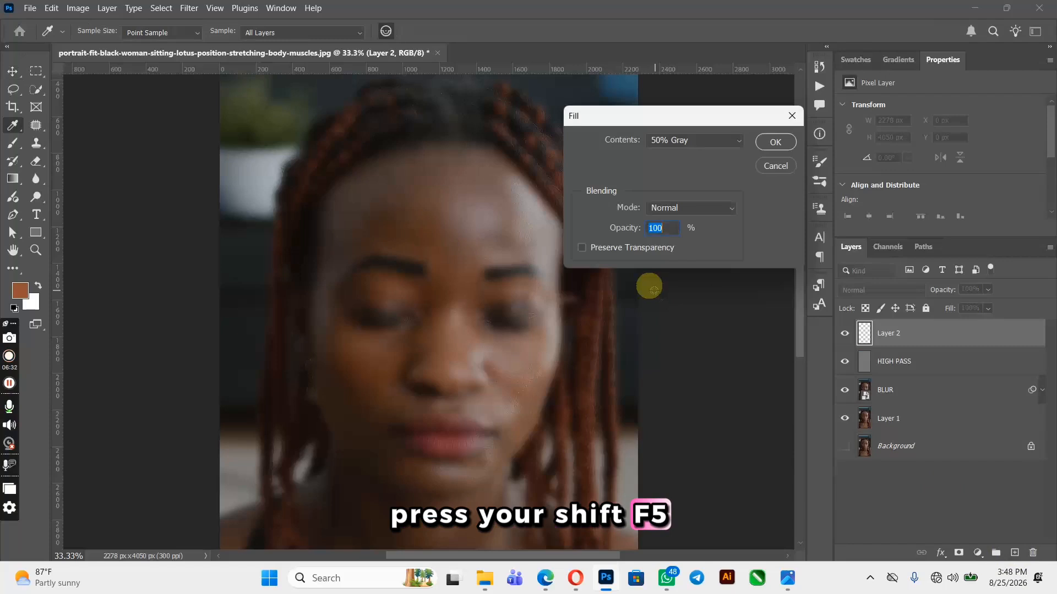
left_click(740, 142)
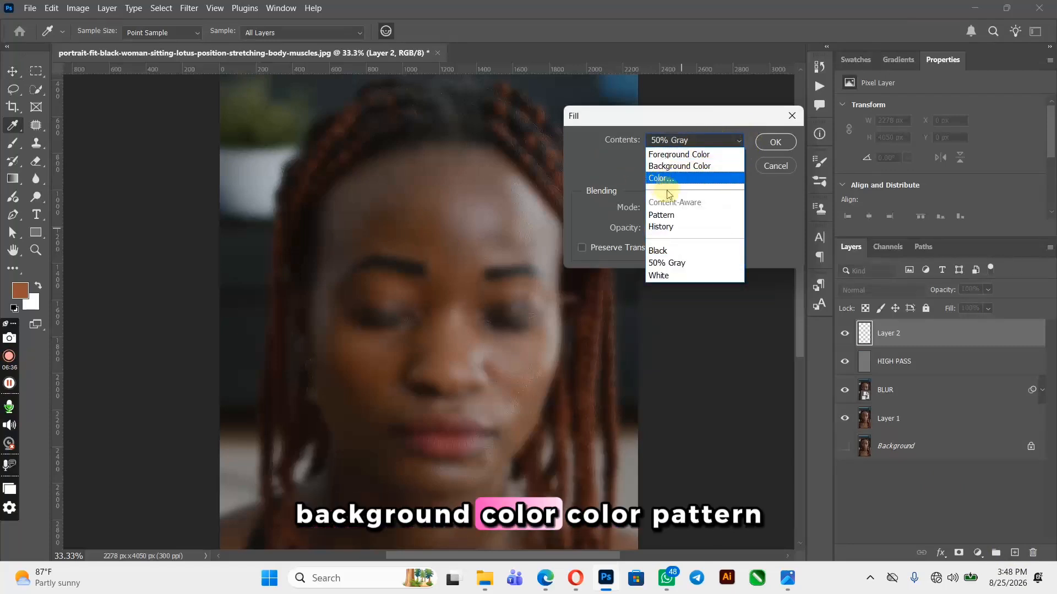
left_click(684, 264)
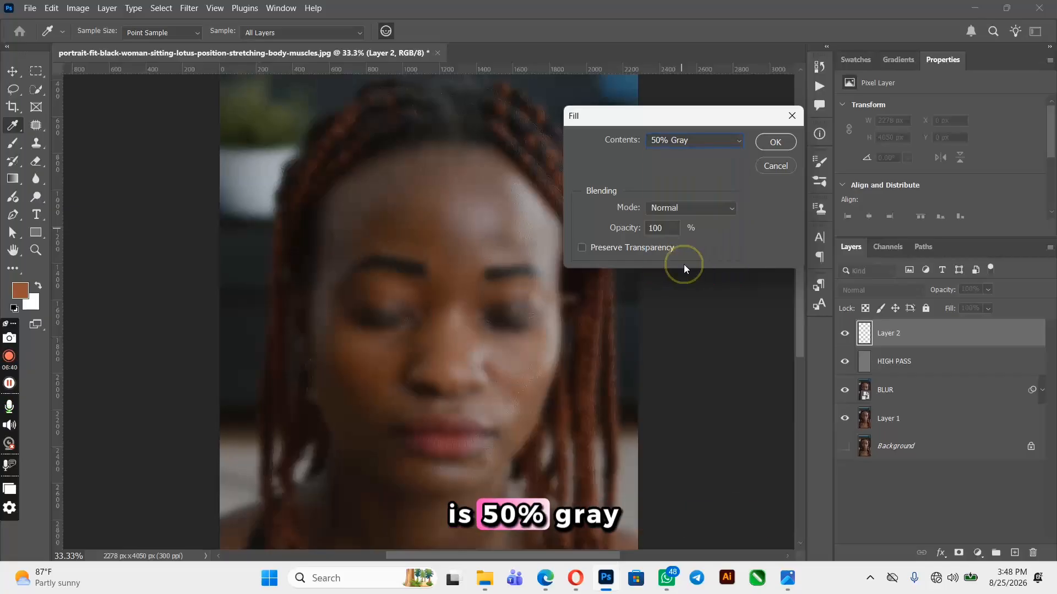
left_click(774, 142)
key("v")
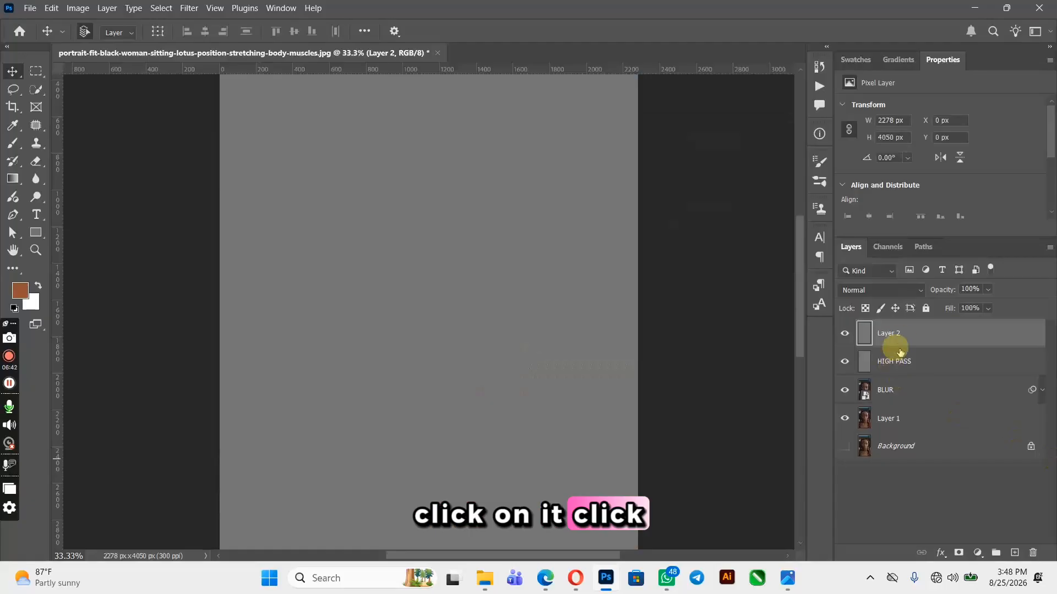
Convert Layer 2 into a smart object
right_click(909, 338)
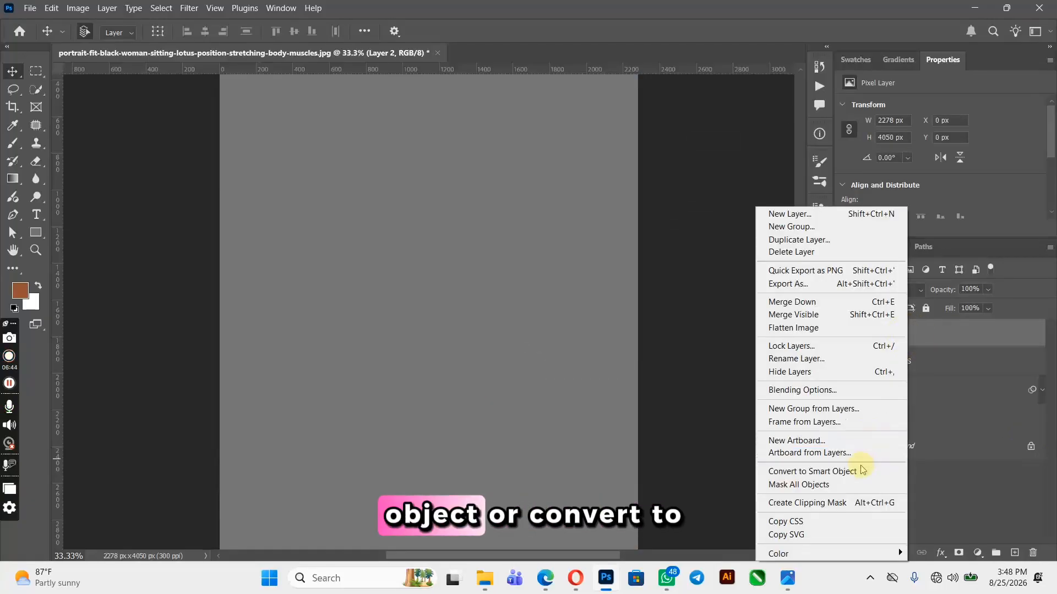
left_click(858, 471)
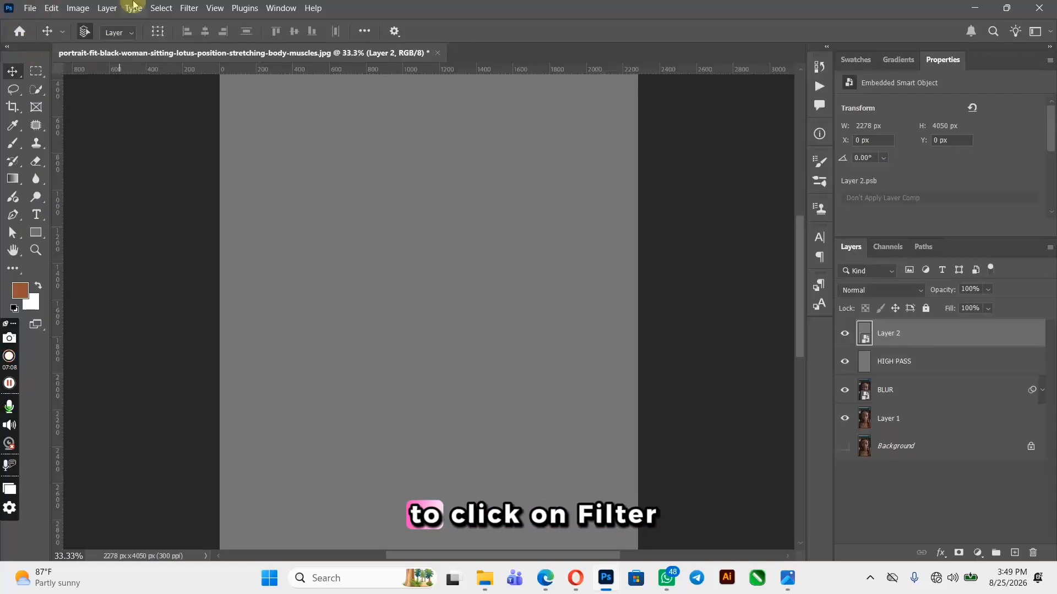
left_click(190, 8)
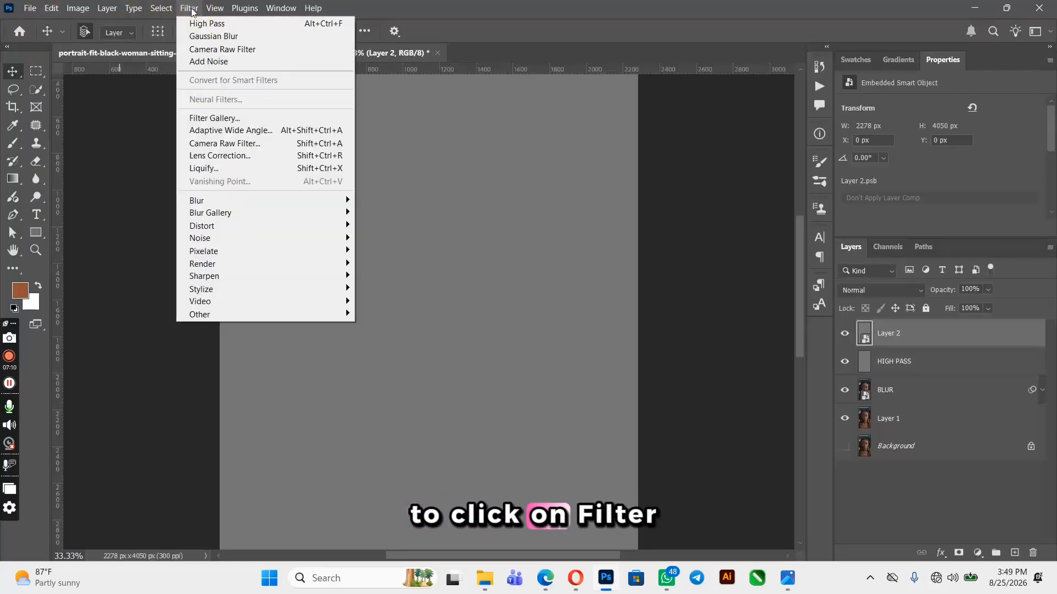
mouse_move(309, 238)
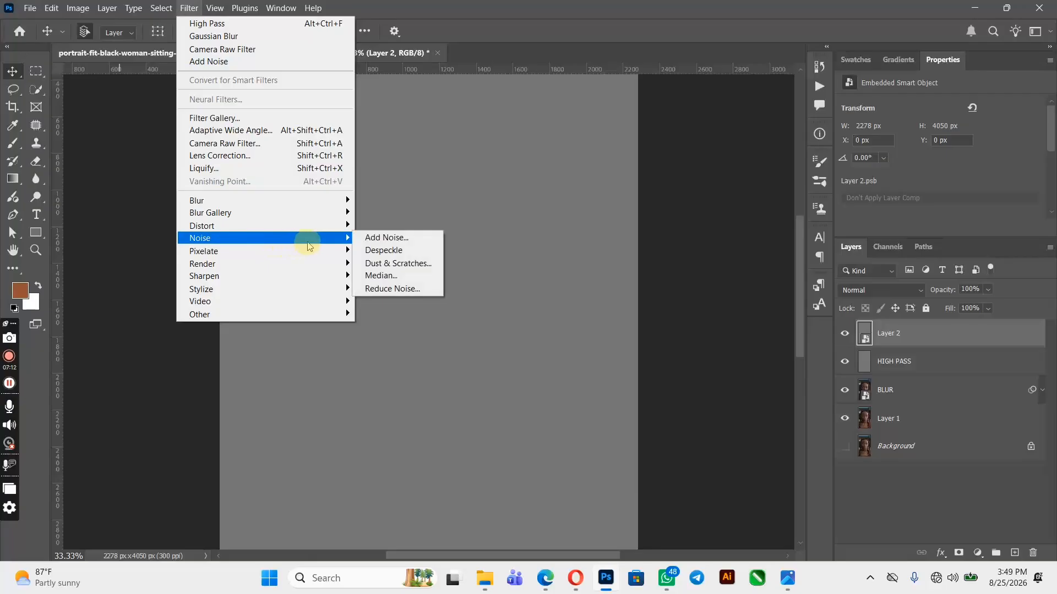
left_click(367, 241)
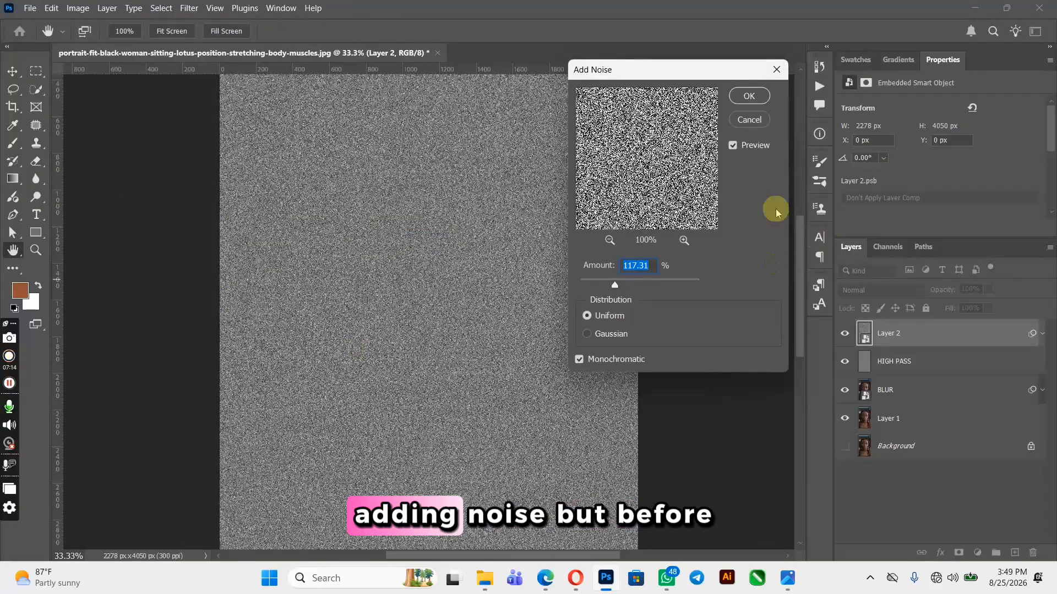
left_click(756, 125)
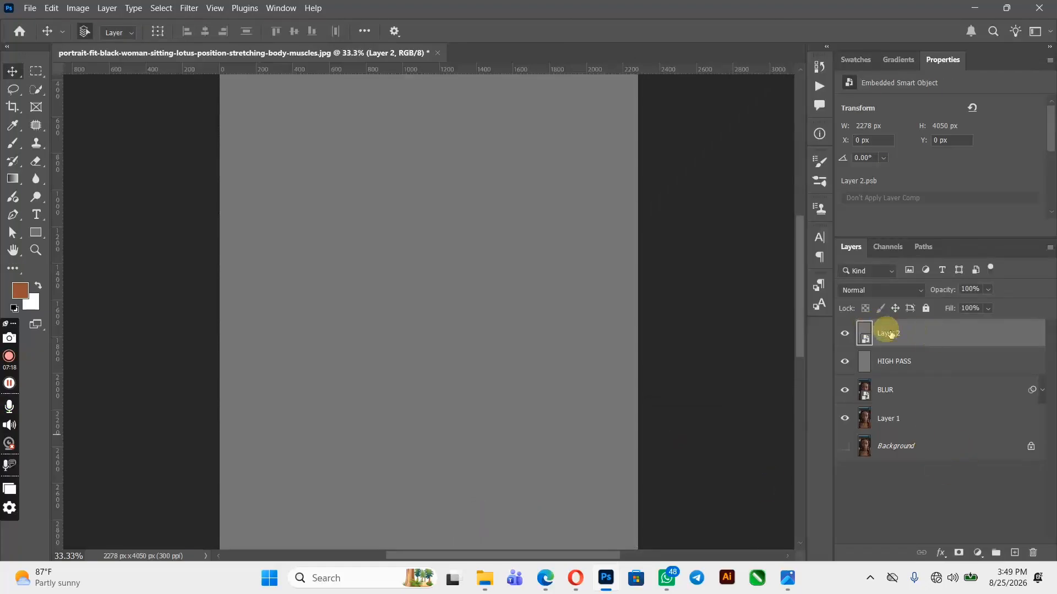
Set Layer 2's blend mode to Overlay and add uniform monochromatic noise with an amount of 177.07%
left_click(889, 292)
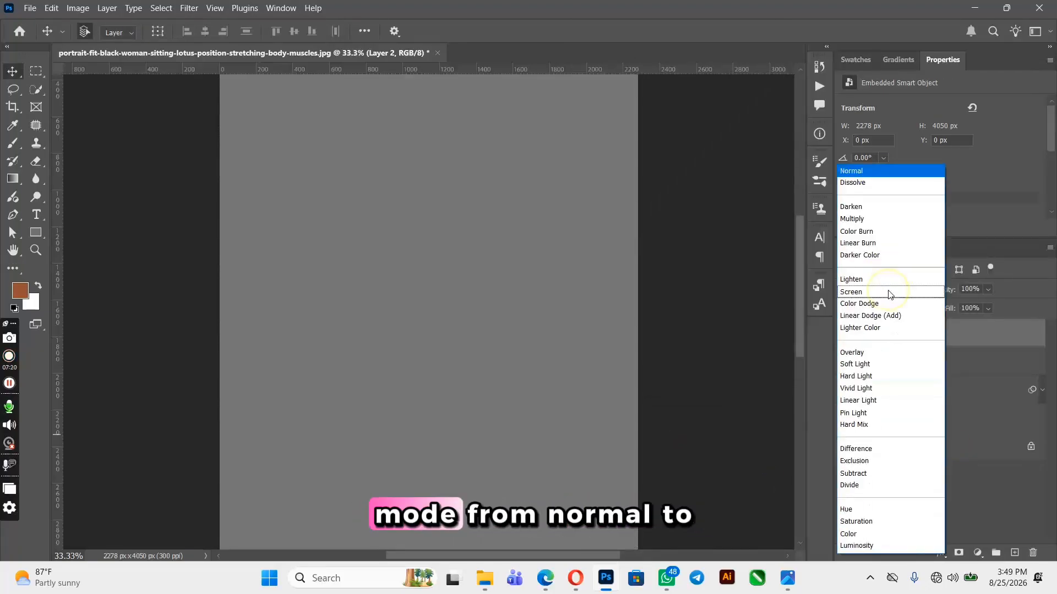
left_click(862, 351)
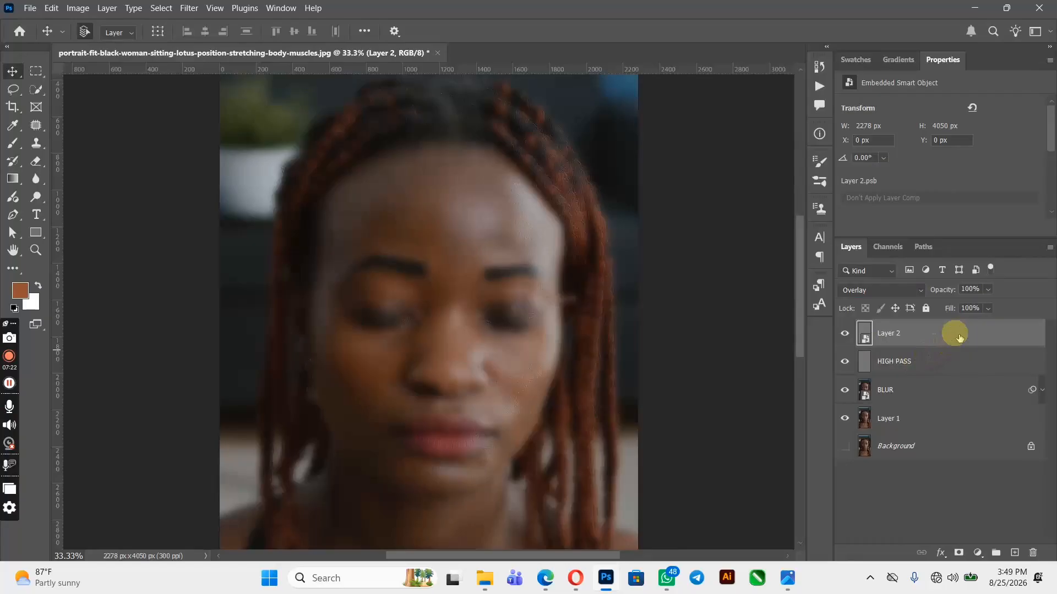
left_click(185, 8)
mouse_move(317, 242)
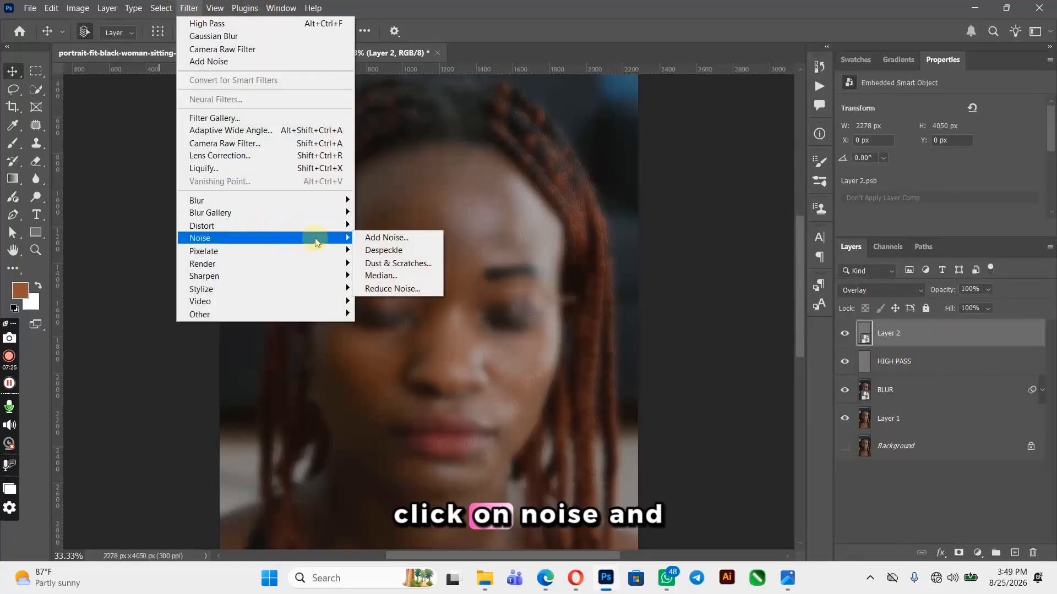
left_click(369, 237)
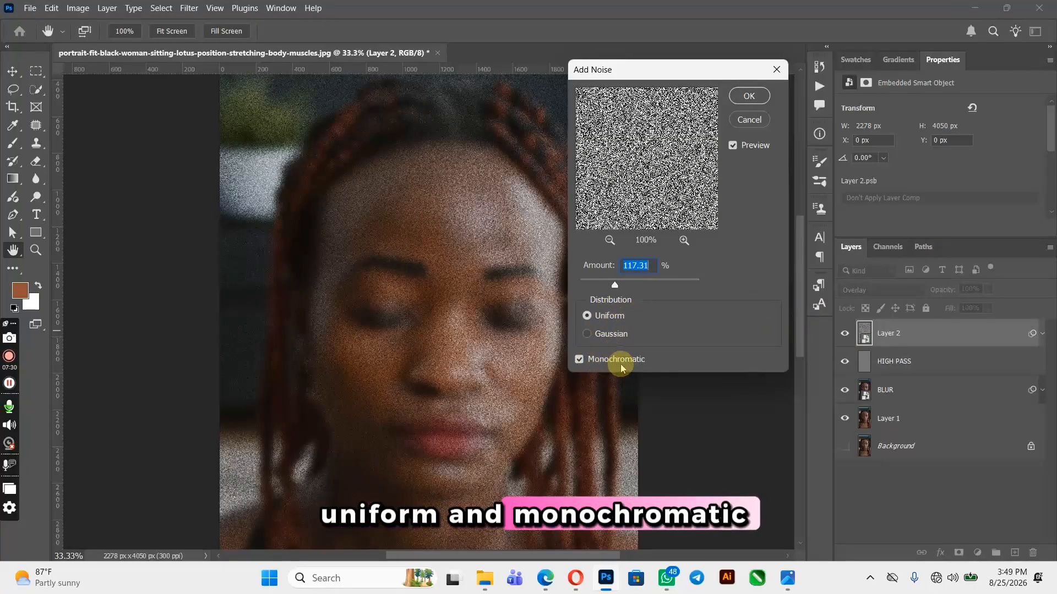
left_click_drag(615, 285, 616, 284)
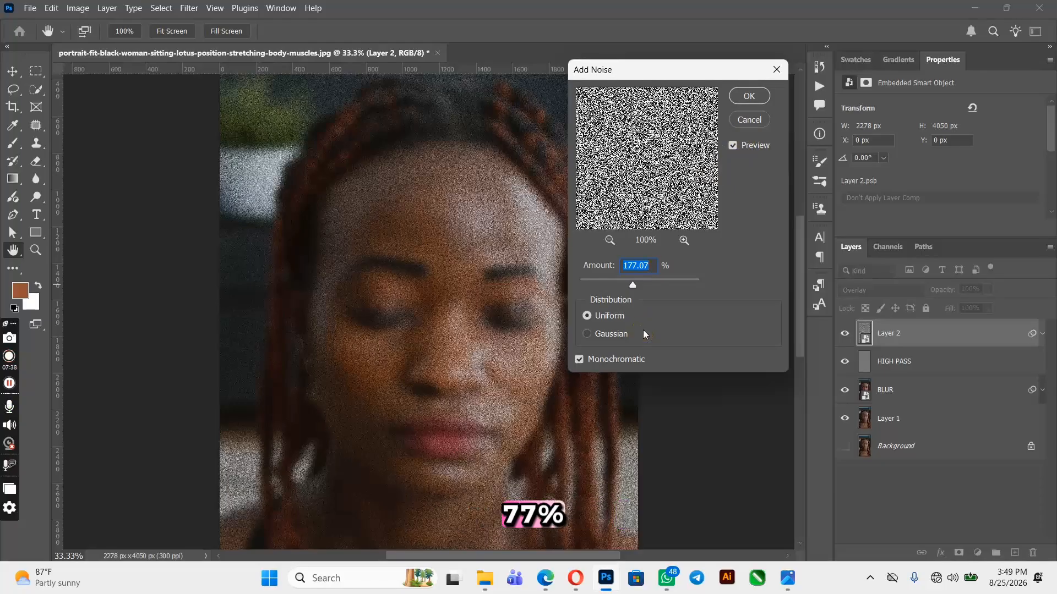
key("Return")
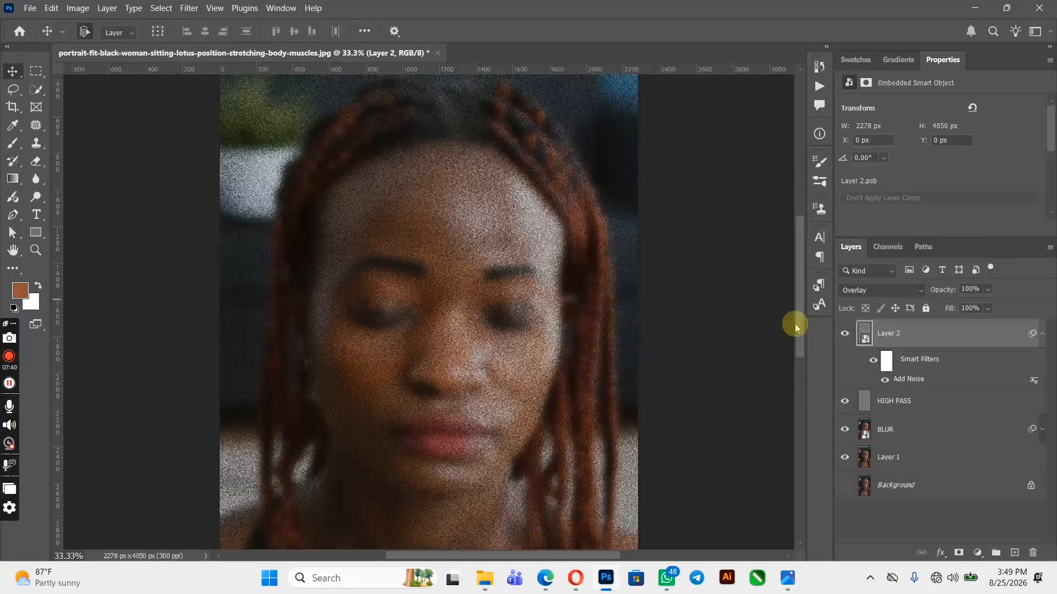
Apply a Gaussian Blur with a radius of 29.1 pixels to the noise on Layer 2
left_click(190, 8)
mouse_move(336, 200)
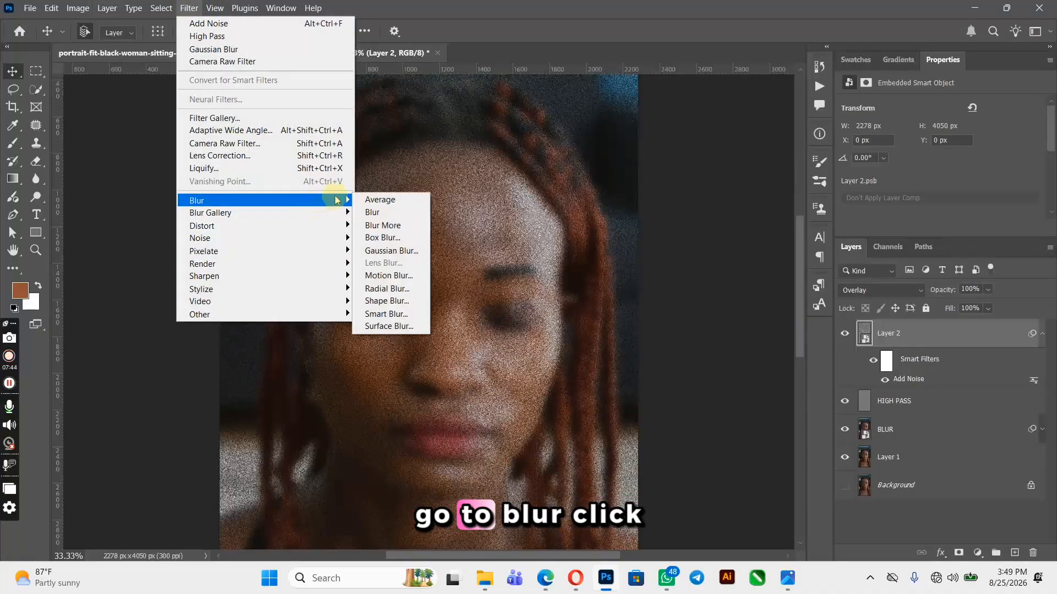
left_click(394, 251)
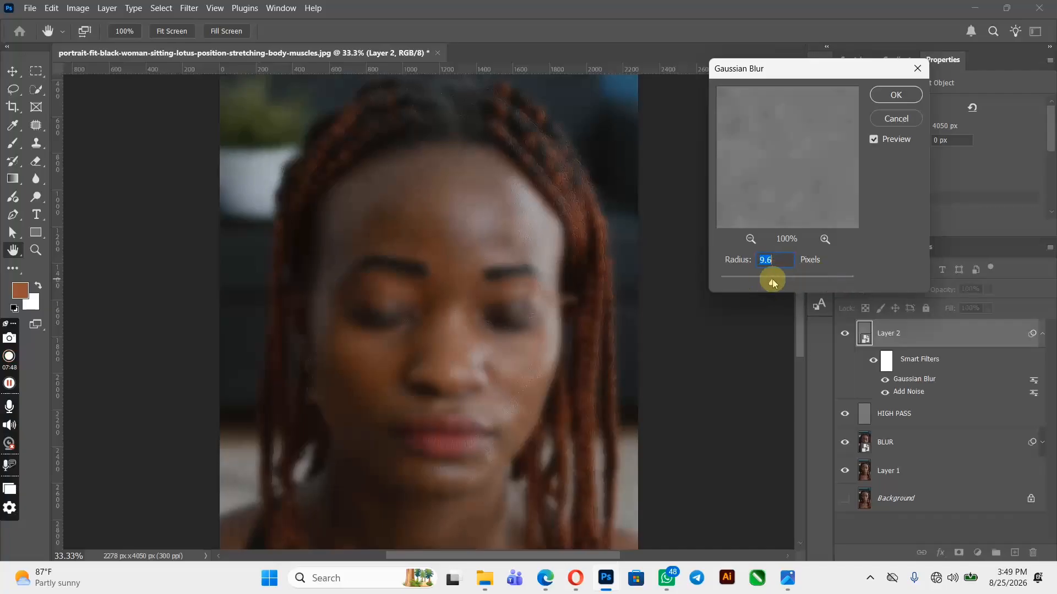
left_click_drag(772, 281, 781, 281)
left_click(783, 279)
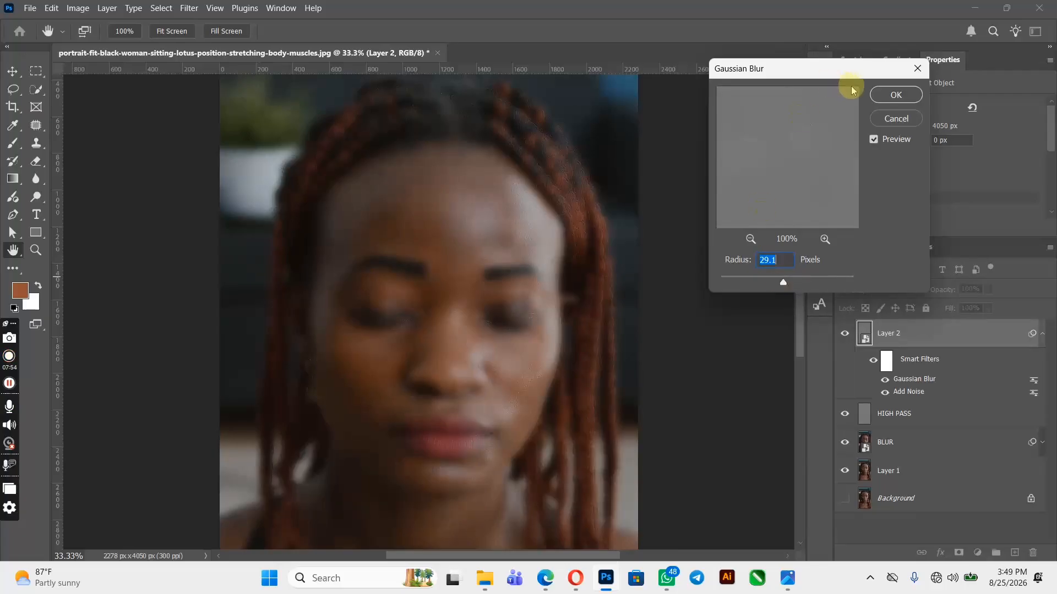
left_click(881, 96)
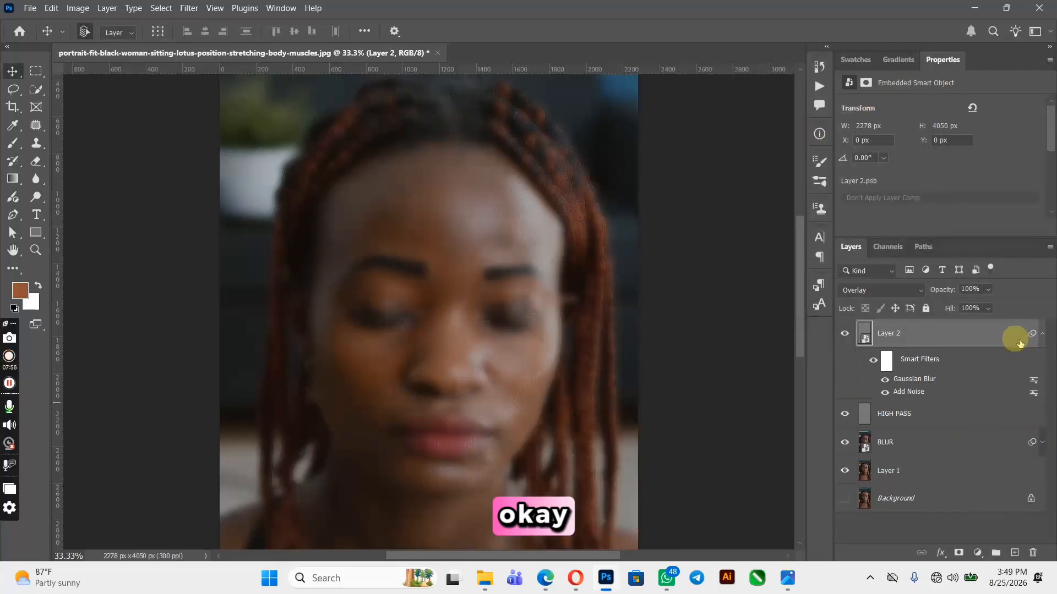
Open Layer 2's blending options and split the Underlying Layer Blend If sliders to fade the noise out of the shadows and highlights
right_click(986, 332)
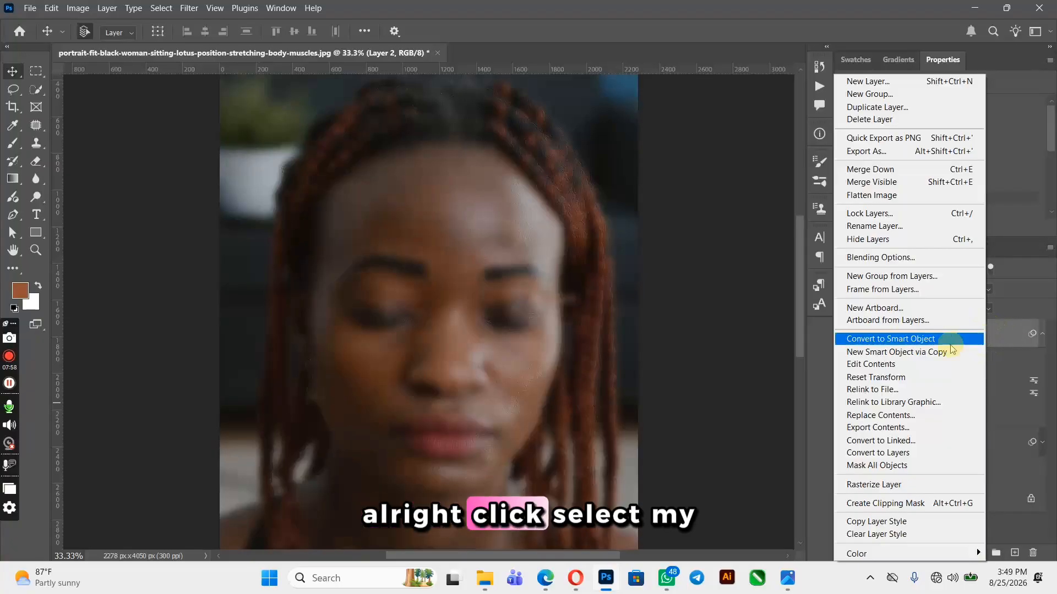
left_click(909, 258)
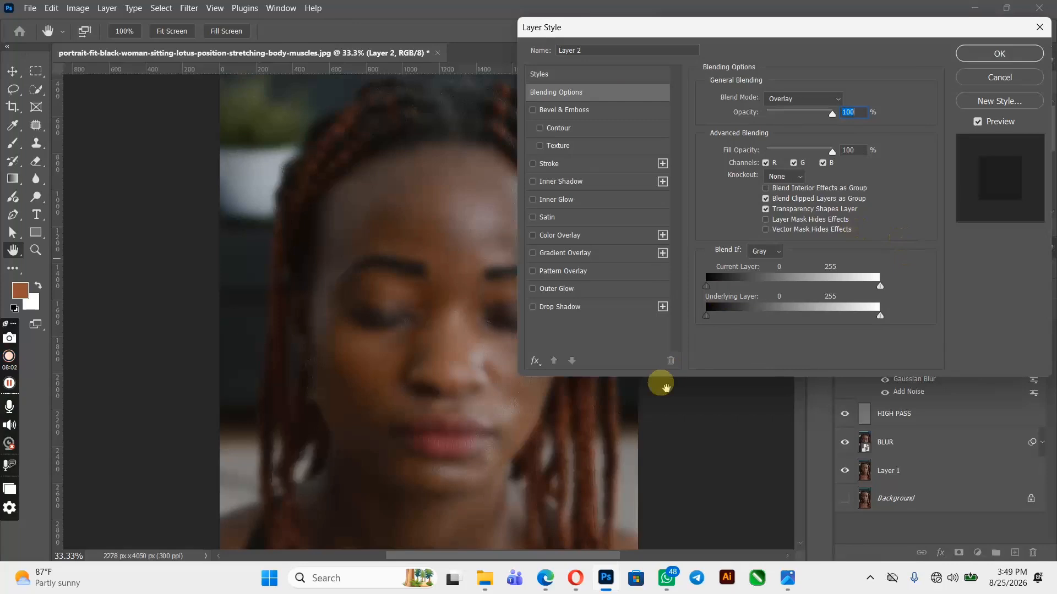
left_click_drag(521, 560, 558, 559)
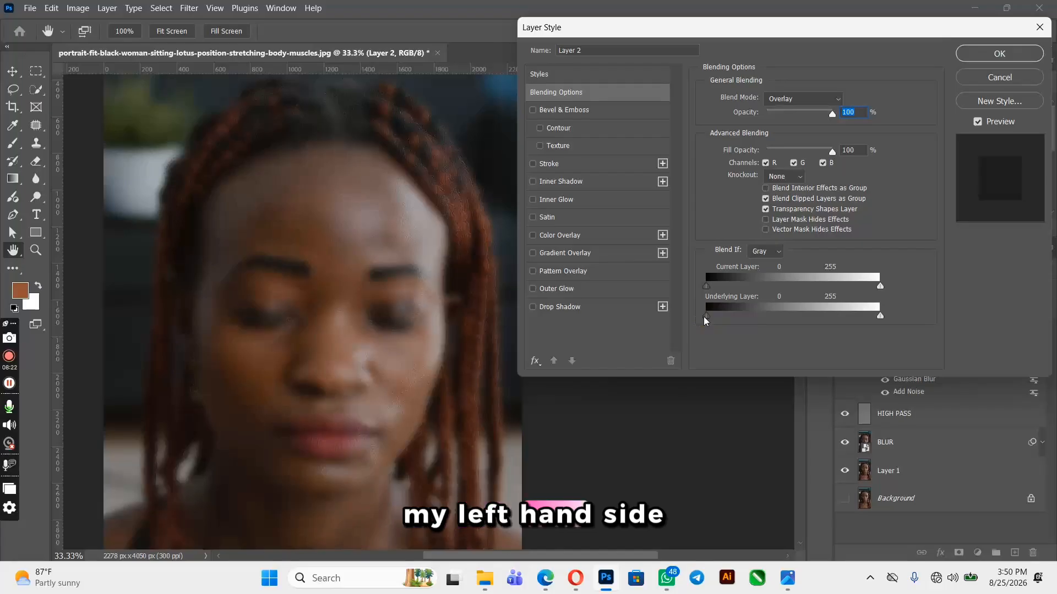
key("alt")
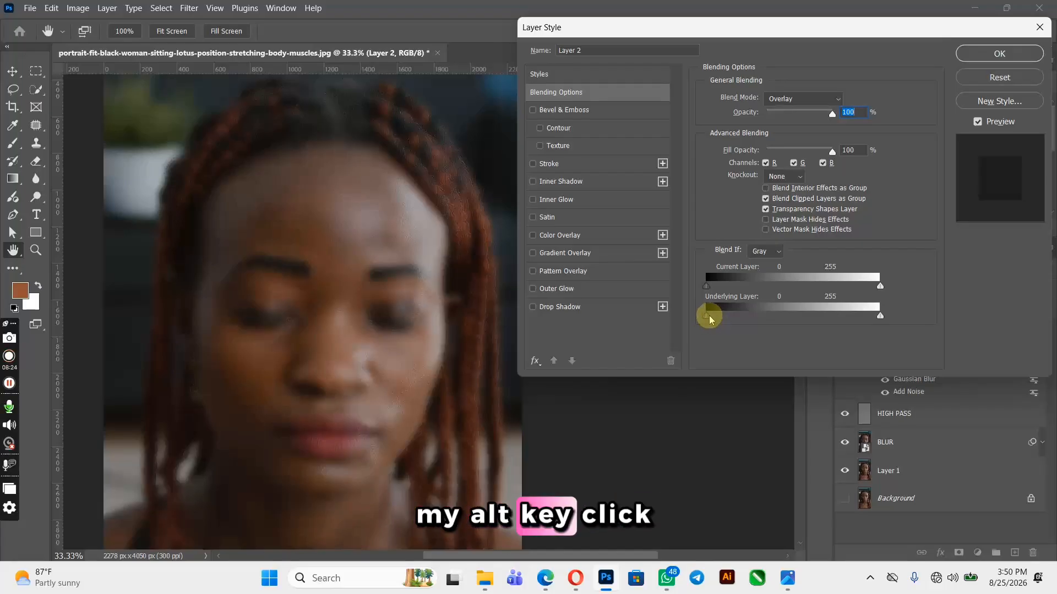
left_click_drag(709, 319, 782, 322)
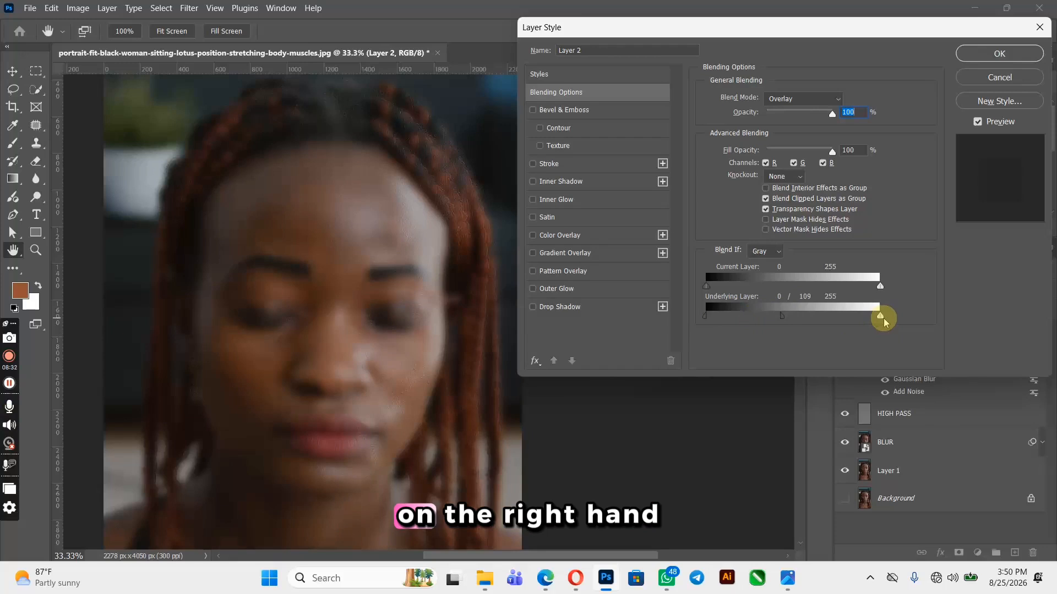
key("alt")
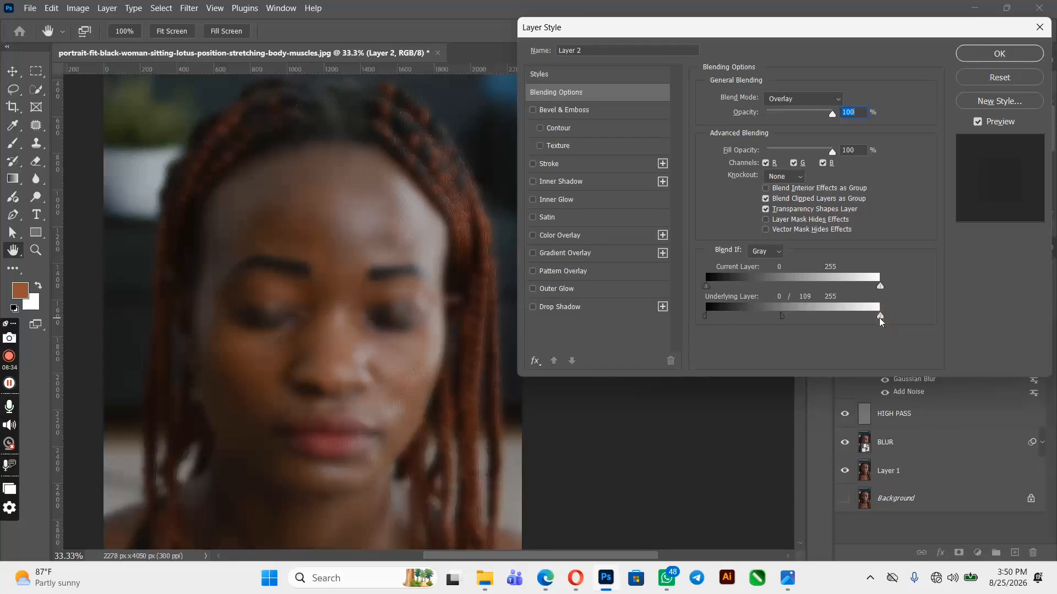
left_click_drag(880, 322, 802, 323)
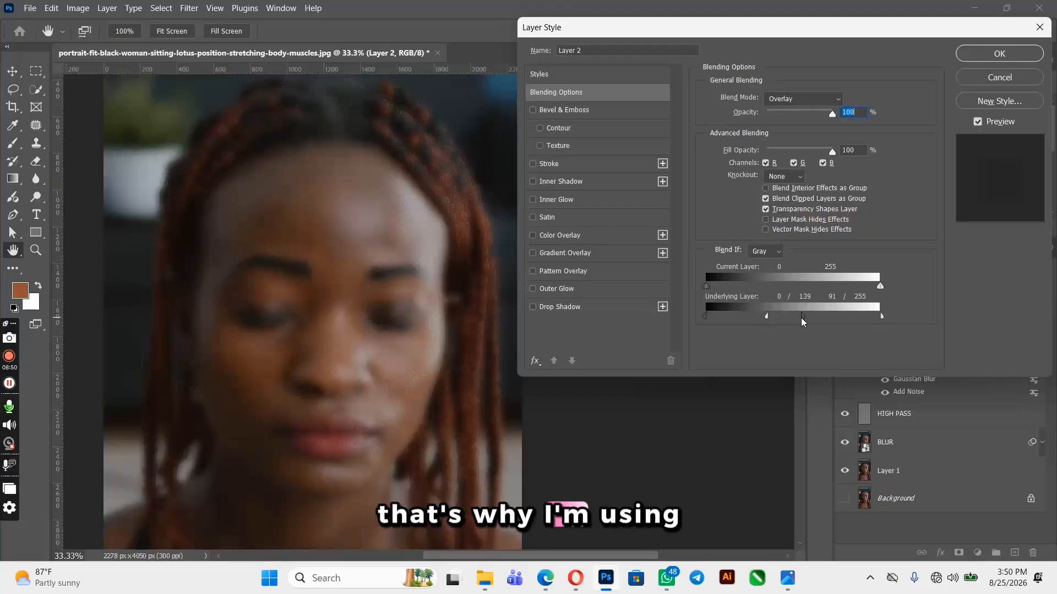
left_click(984, 60)
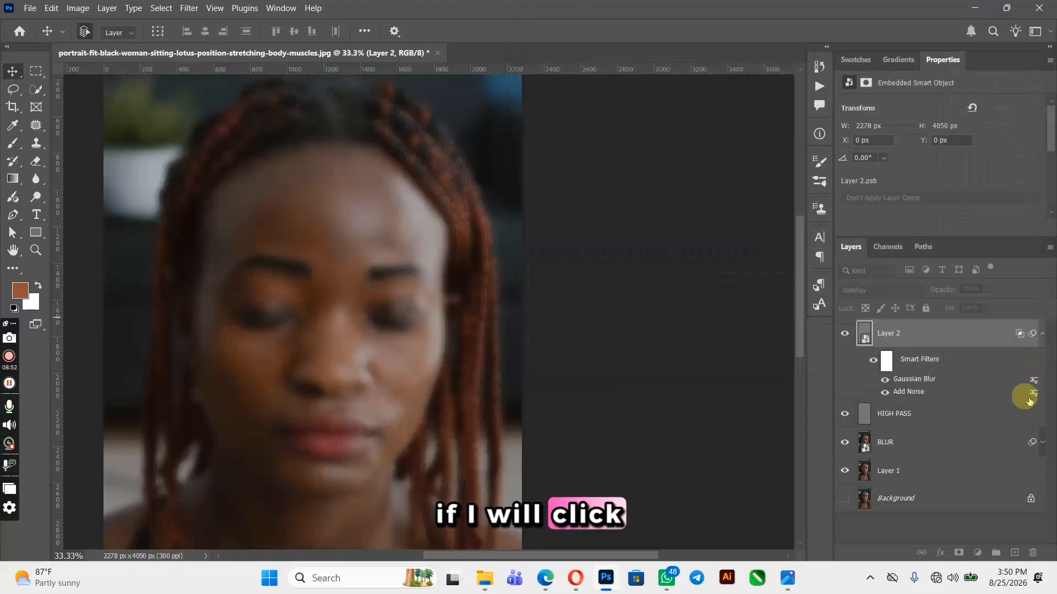
Collapse Layer 2's smart filters and rename the layer GRAY
left_click(1041, 336)
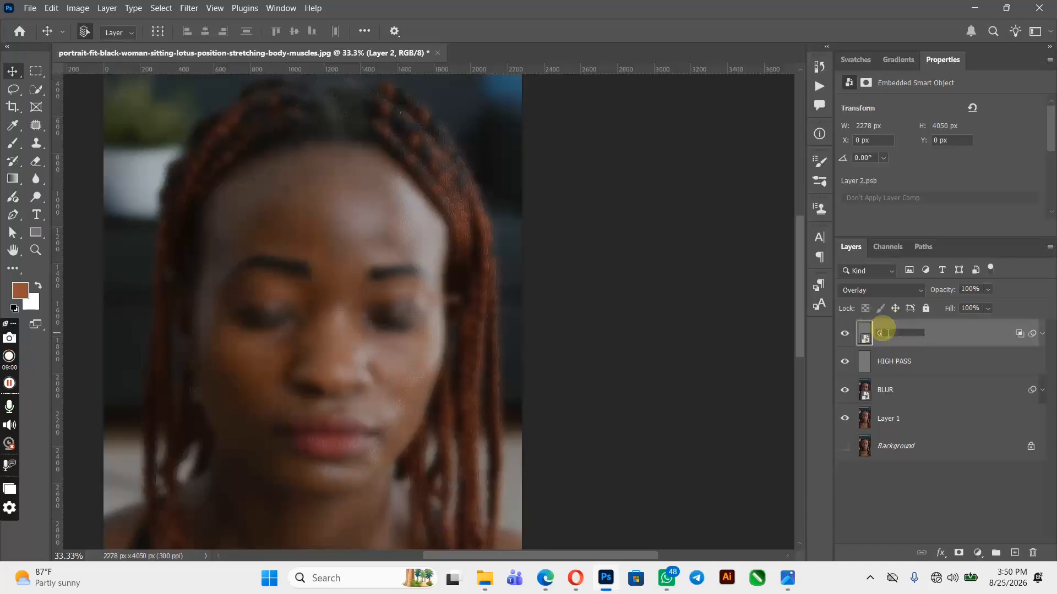
key("Return")
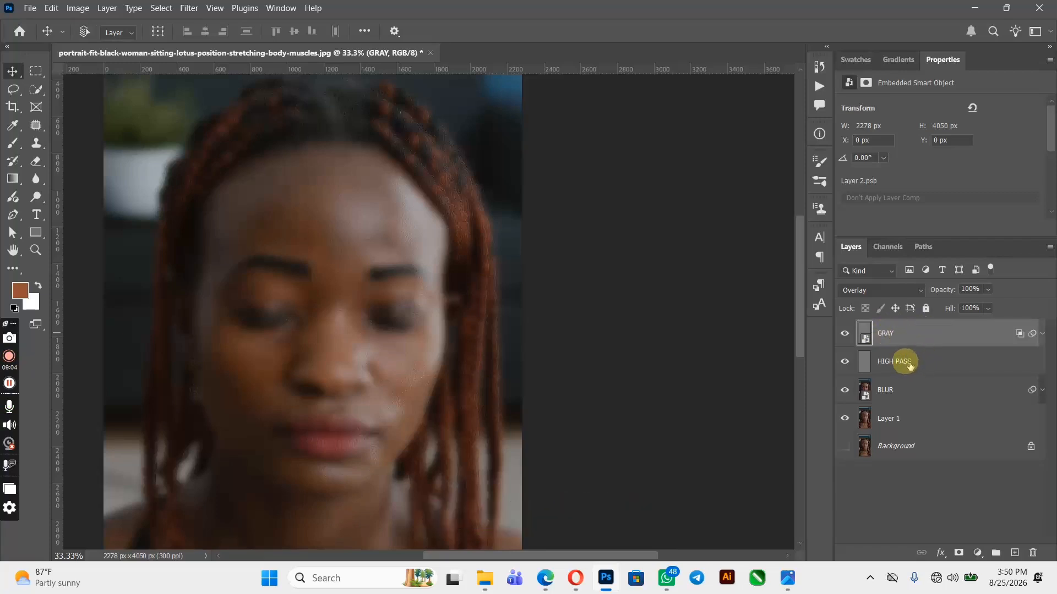
Group the GRAY, HIGH PASS and BLUR layers together and name the group IMG
left_click(928, 392, "shift")
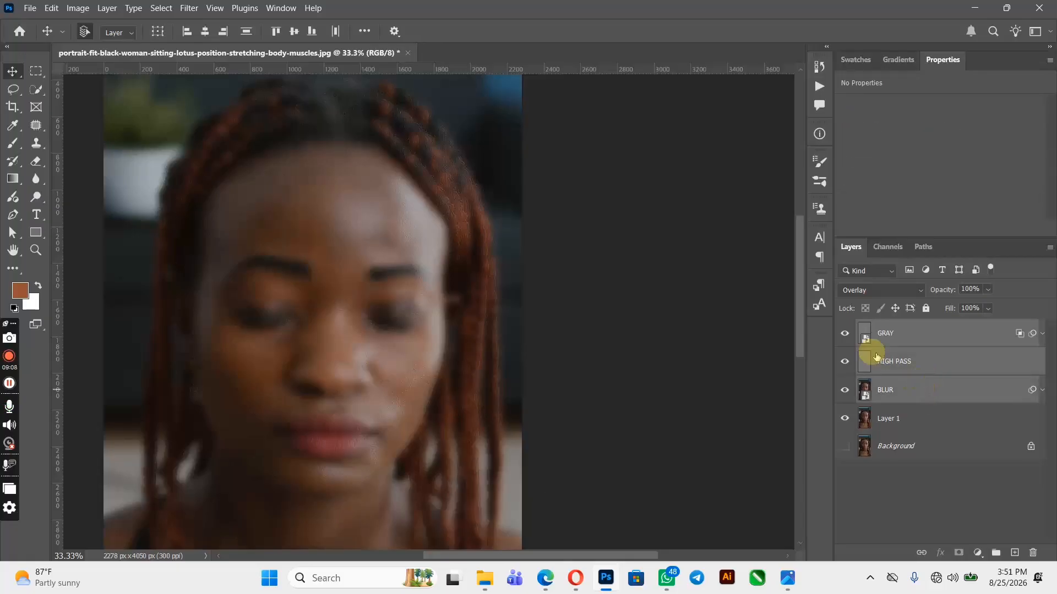
left_click_drag(904, 335, 996, 553)
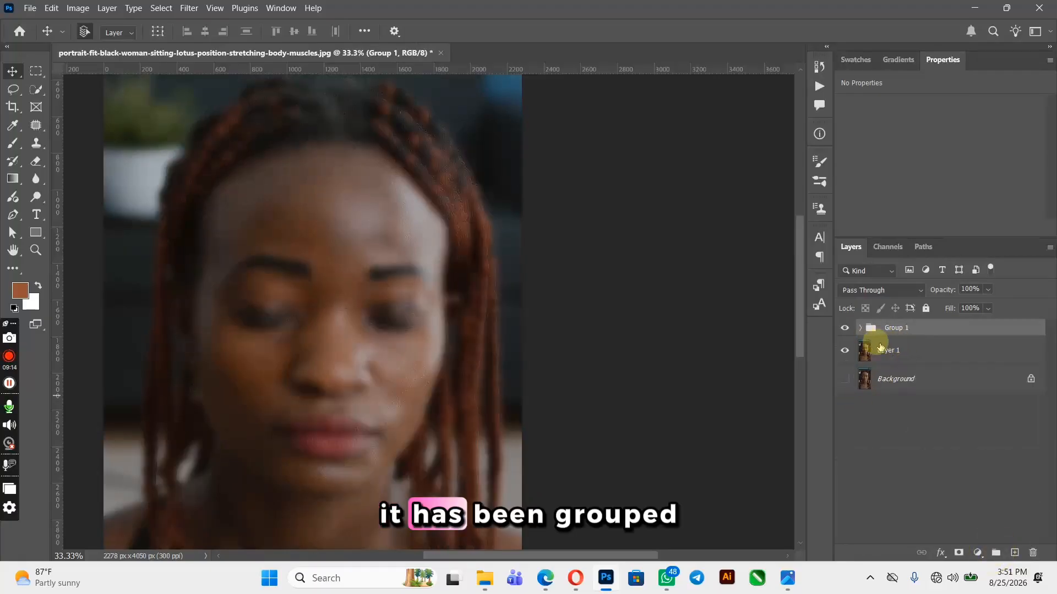
double_click(897, 328)
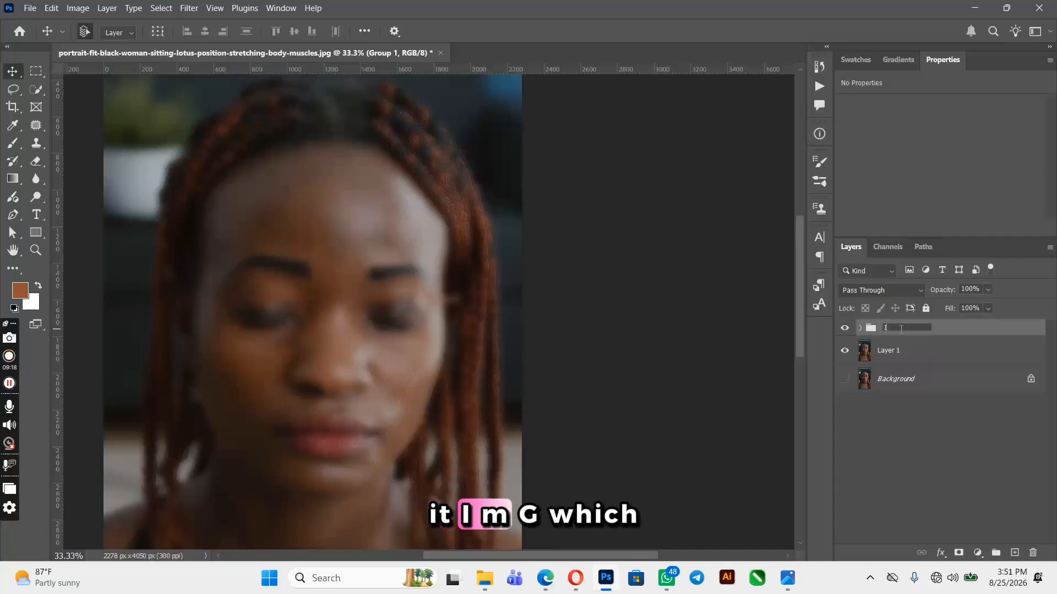
type("IMG")
key("Return")
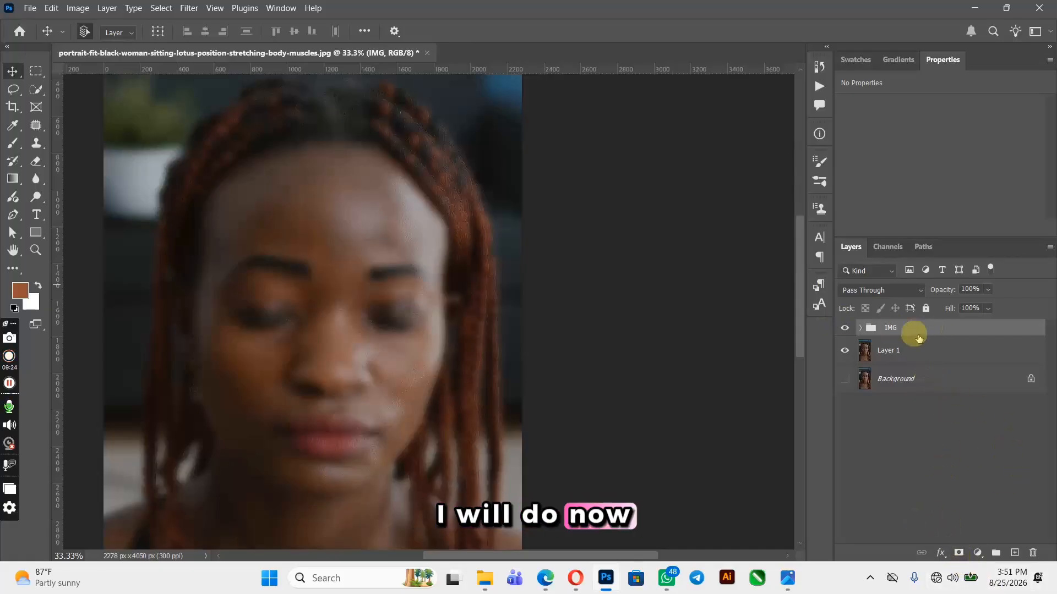
Add a layer mask to the IMG group and invert it to black
left_click(961, 554)
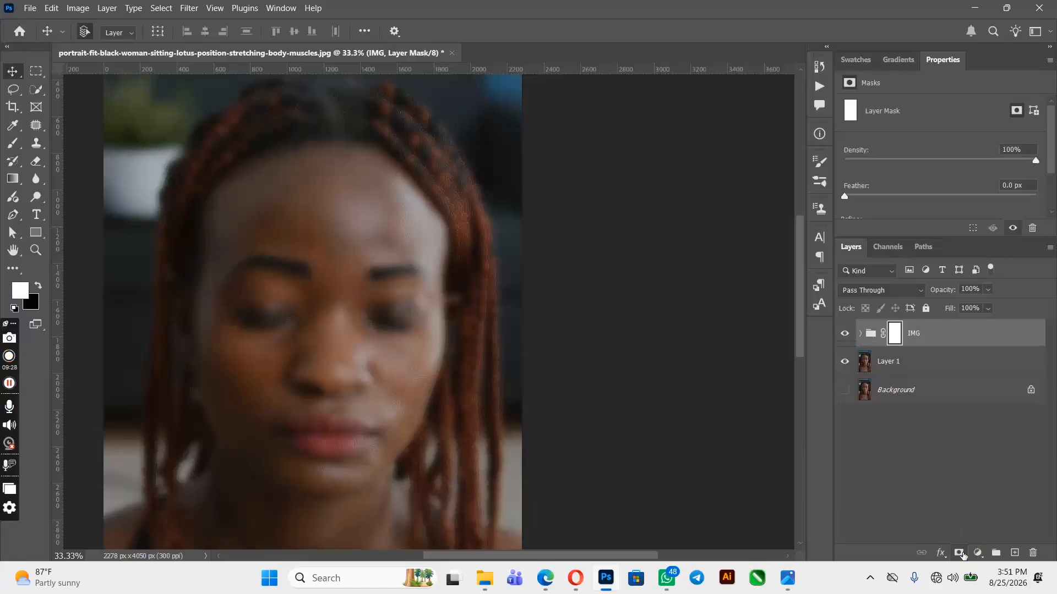
left_click_drag(632, 556, 597, 558)
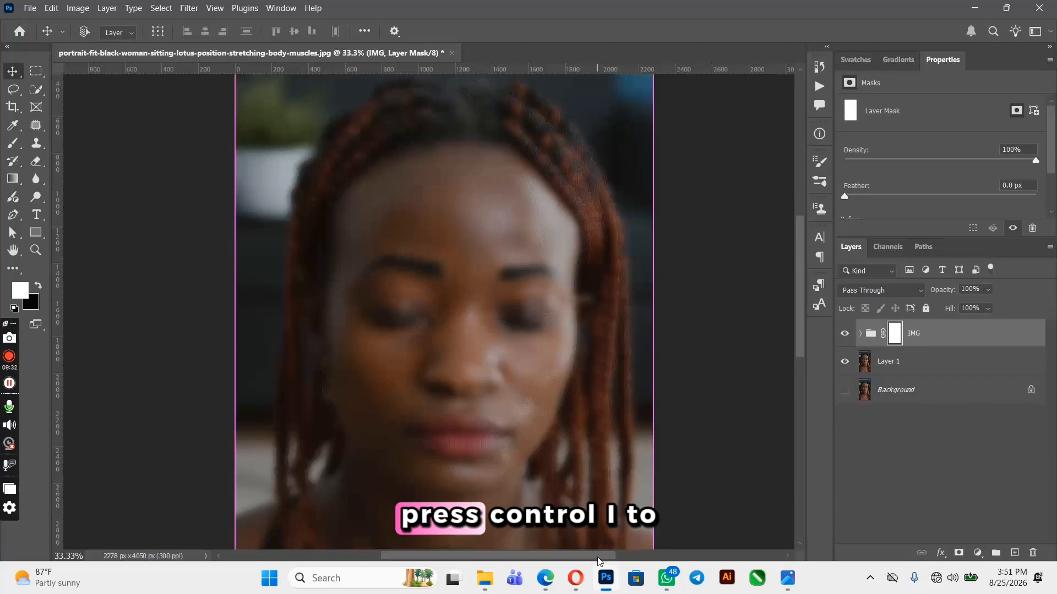
key("ctrl+i")
left_click(599, 560)
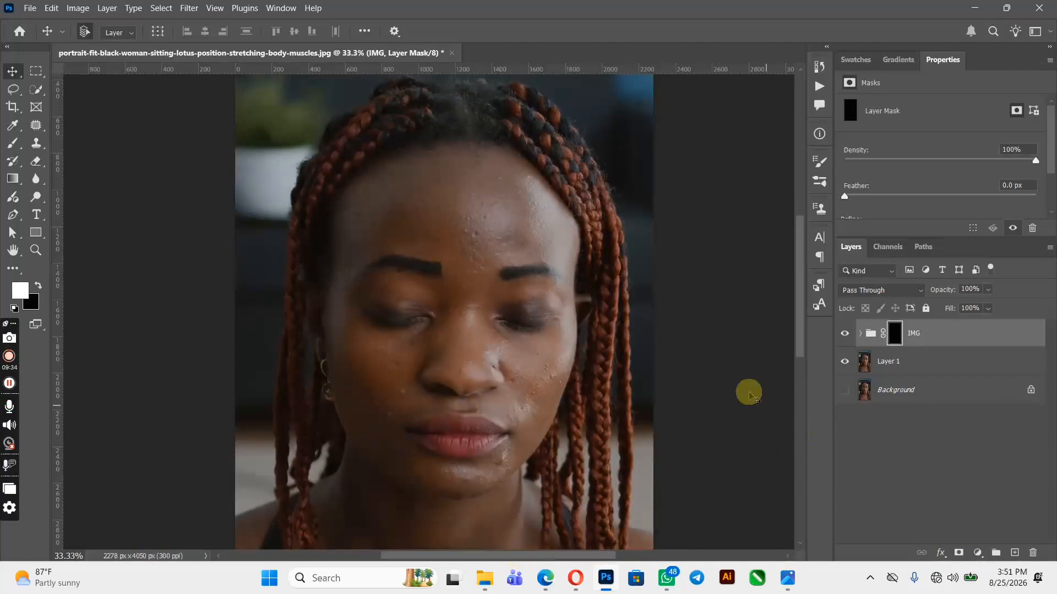
key("ctrl+plus")
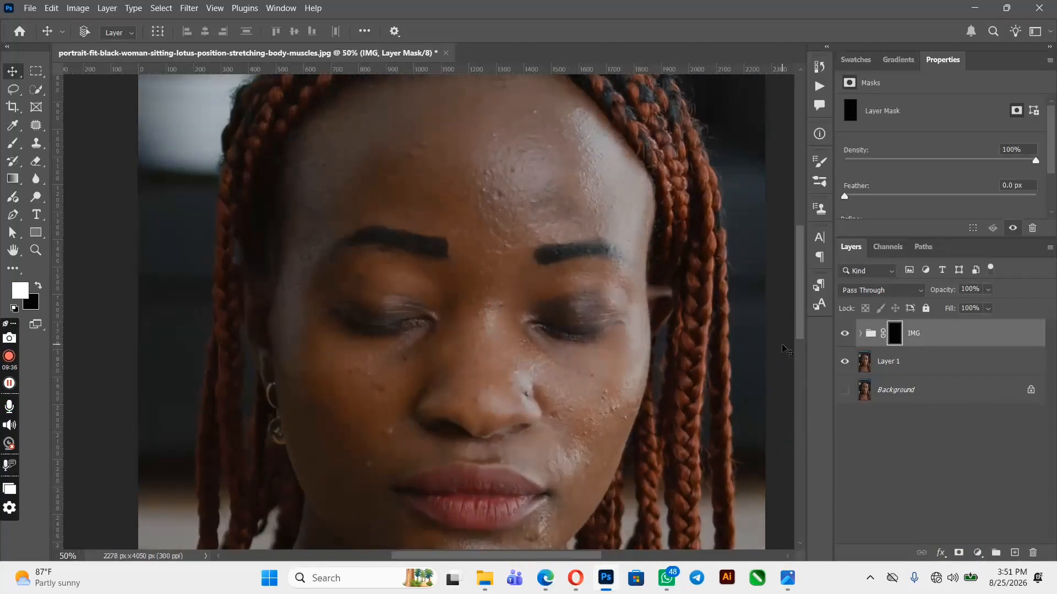
key("ctrl+minus")
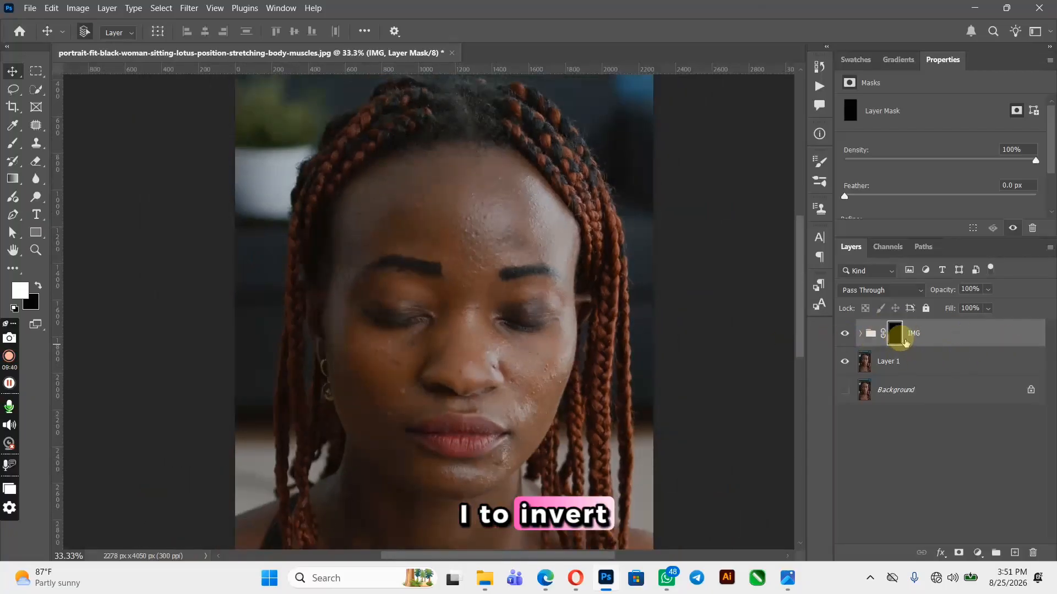
Paint white on the mask over the forehead with a 600 px soft brush at 30% flow
key("b")
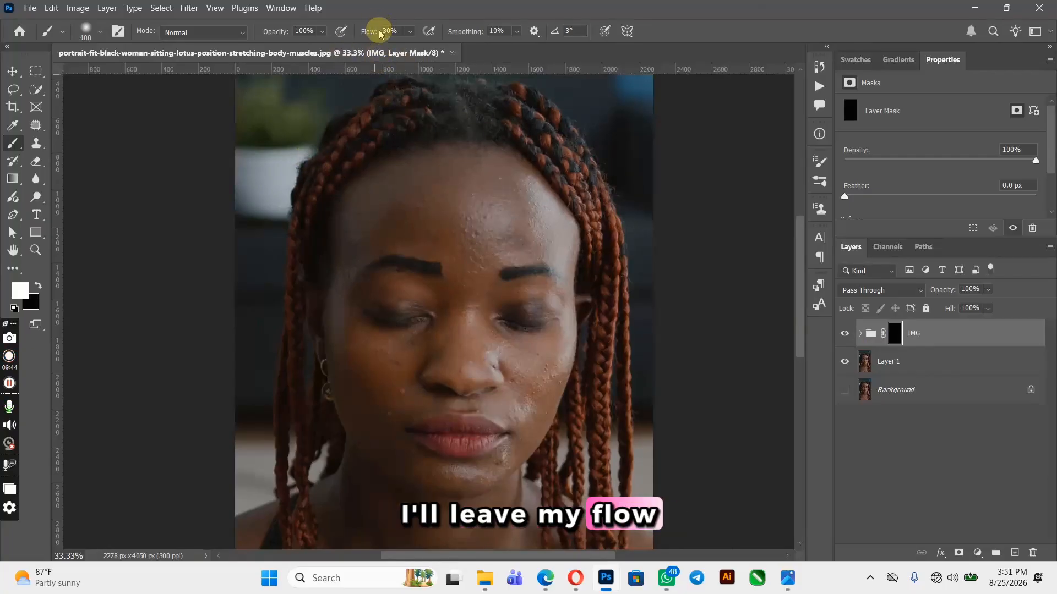
key("bracketright")
key("bracketright")
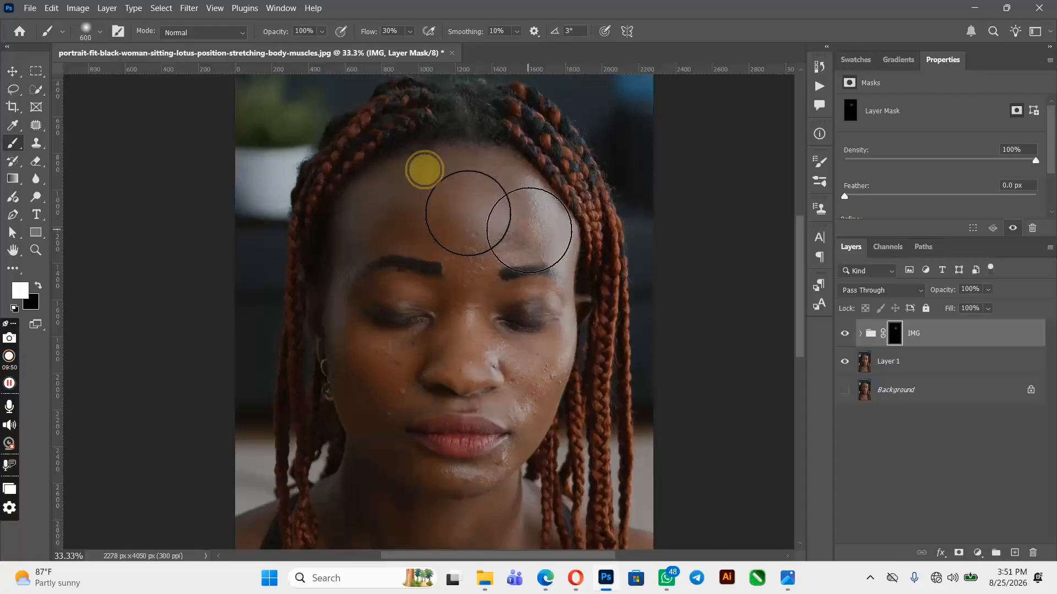
mouse_move(479, 217)
left_mouse_down()
mouse_move(440, 197)
mouse_move(364, 215)
mouse_move(476, 203)
mouse_move(570, 214)
mouse_move(466, 212)
mouse_move(477, 231)
mouse_move(500, 209)
mouse_move(554, 211)
mouse_move(389, 217)
mouse_move(499, 201)
mouse_move(553, 214)
mouse_move(504, 205)
mouse_move(444, 230)
mouse_move(421, 255)
mouse_move(365, 247)
mouse_move(351, 228)
mouse_move(342, 312)
mouse_move(352, 338)
mouse_move(419, 349)
mouse_move(446, 330)
mouse_move(375, 361)
mouse_move(379, 387)
mouse_move(394, 390)
mouse_move(376, 393)
mouse_move(343, 354)
mouse_move(365, 427)
mouse_move(394, 382)
left_mouse_up()
Paint white on the mask across the eyes, nose and cheeks with a 250 px brush
key("bracketleft")
key("bracketleft")
key("bracketleft")
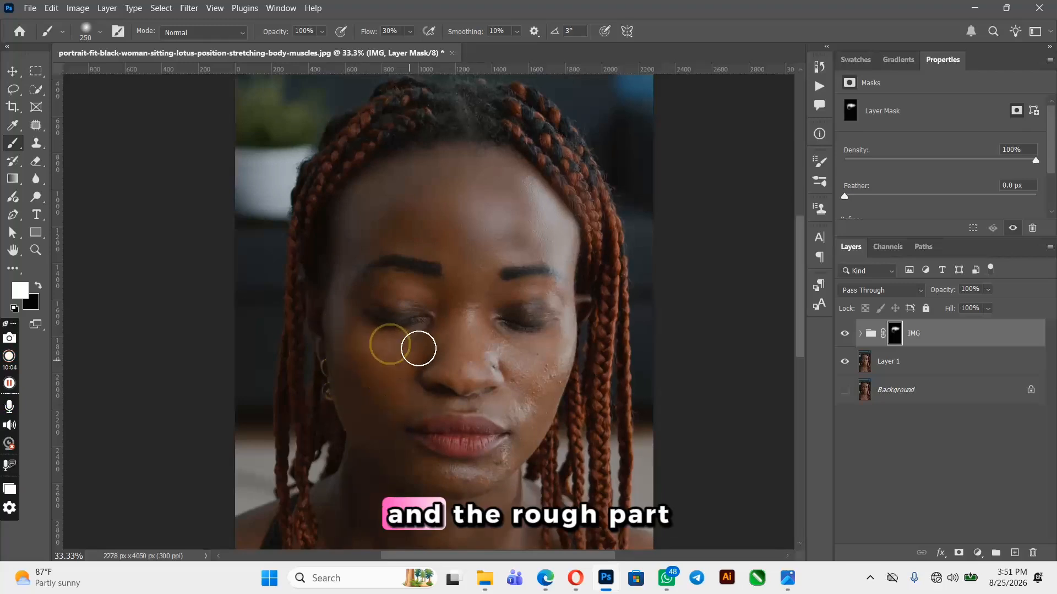
left_click_drag(419, 348, 417, 344)
mouse_move(401, 279)
left_mouse_down()
mouse_move(419, 297)
mouse_move(415, 278)
mouse_move(484, 283)
mouse_move(488, 341)
mouse_move(552, 382)
mouse_move(531, 379)
left_mouse_up()
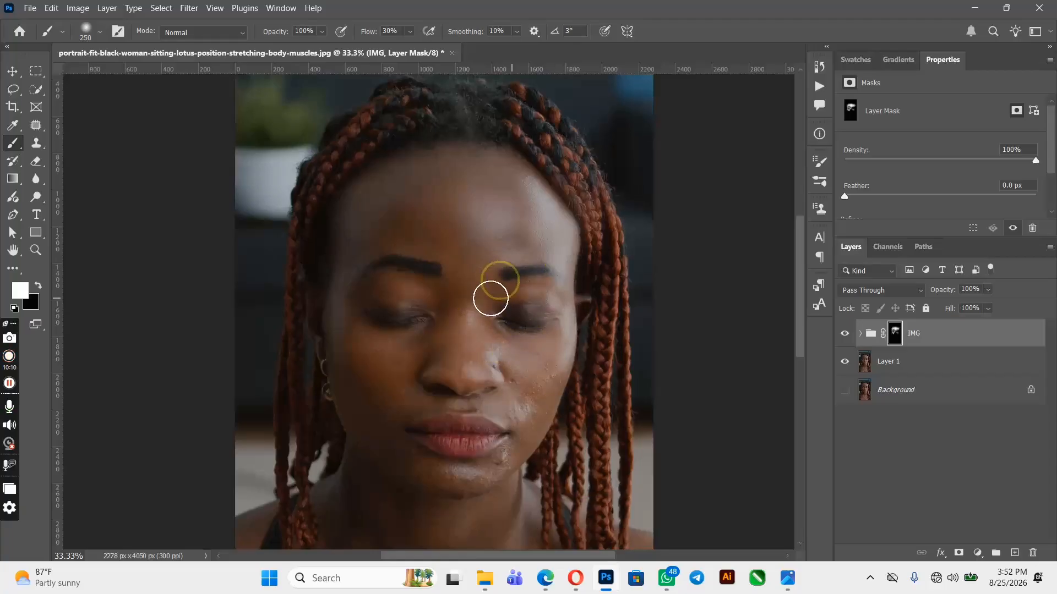
mouse_move(486, 342)
left_mouse_down()
mouse_move(541, 414)
mouse_move(518, 453)
mouse_move(530, 401)
mouse_move(522, 383)
mouse_move(556, 378)
left_mouse_up()
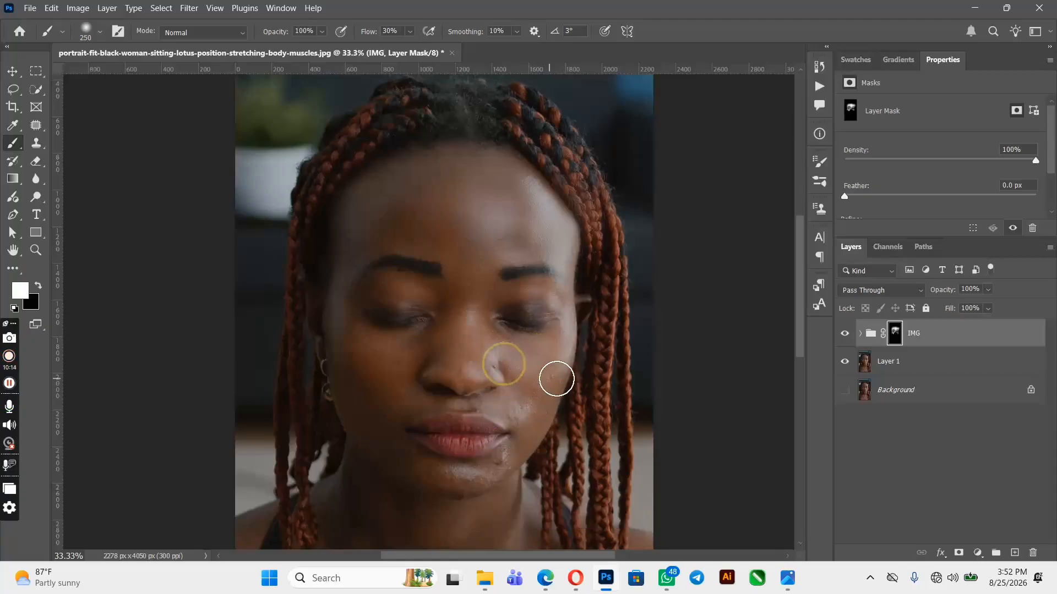
mouse_move(467, 339)
left_mouse_down()
mouse_move(462, 313)
mouse_move(464, 366)
mouse_move(469, 304)
mouse_move(380, 413)
mouse_move(395, 450)
mouse_move(396, 370)
mouse_move(358, 349)
left_mouse_up()
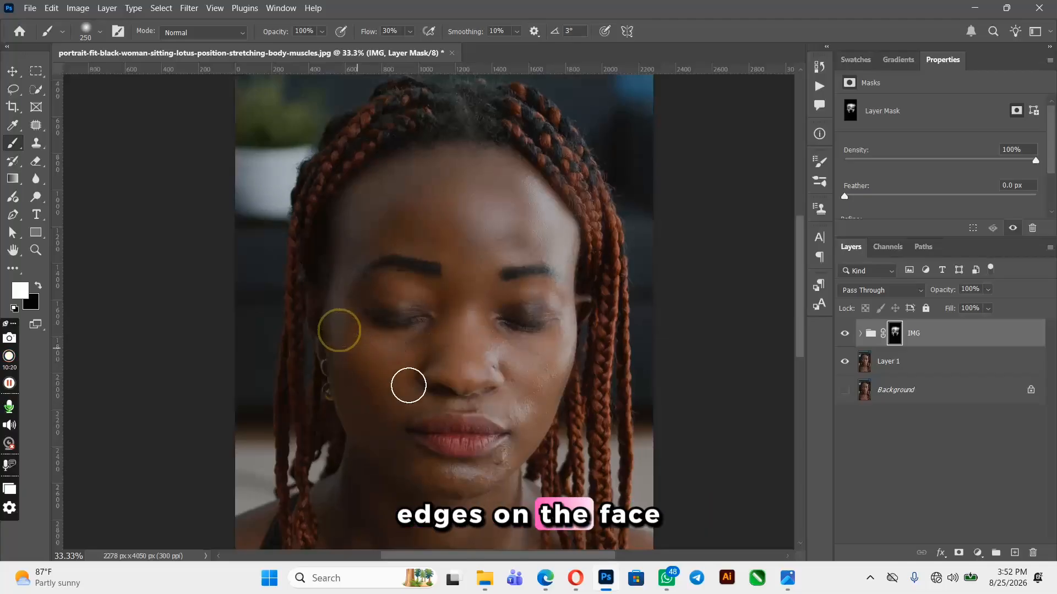
mouse_move(485, 410)
left_mouse_down()
mouse_move(534, 410)
mouse_move(508, 465)
mouse_move(472, 480)
mouse_move(404, 474)
mouse_move(493, 481)
mouse_move(527, 423)
mouse_move(525, 370)
mouse_move(556, 348)
left_mouse_up()
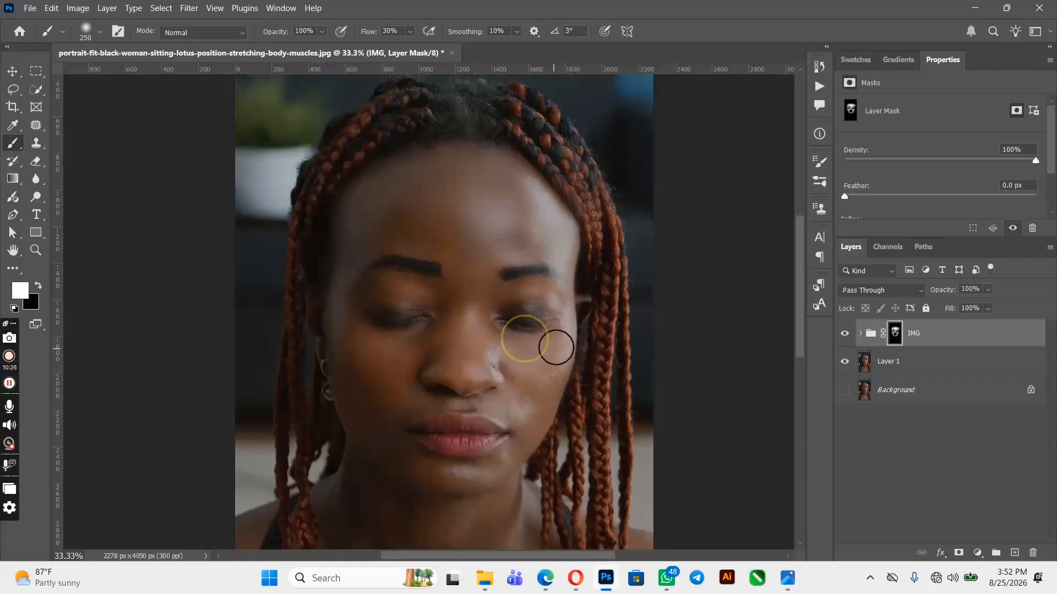
left_click_drag(476, 335, 431, 332)
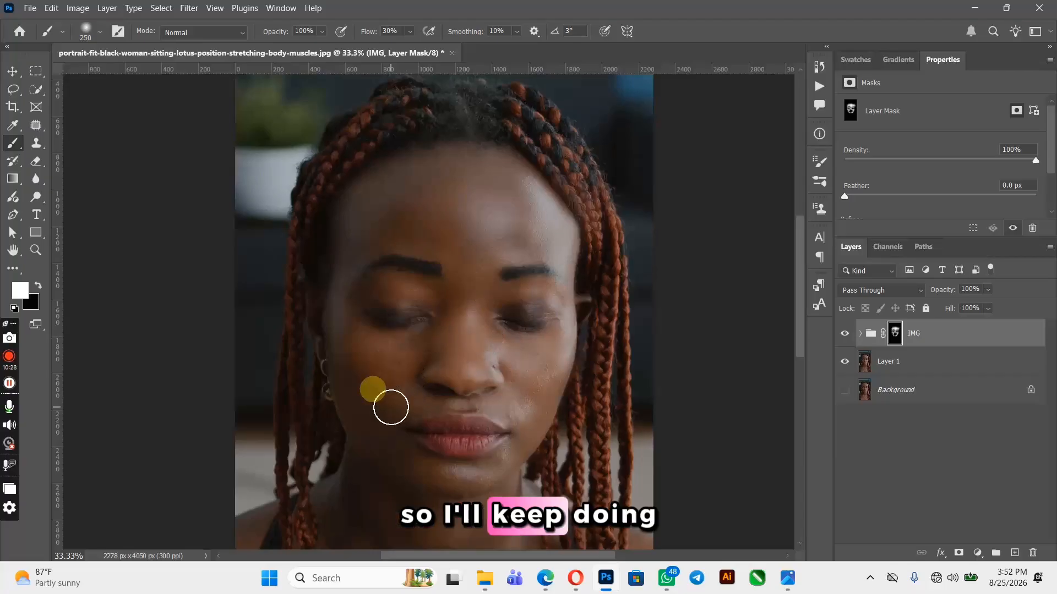
Paint white on the mask around the mouth, chin, brows and under the eyes with a smaller brush
key("bracketleft")
key("bracketleft")
key("bracketleft")
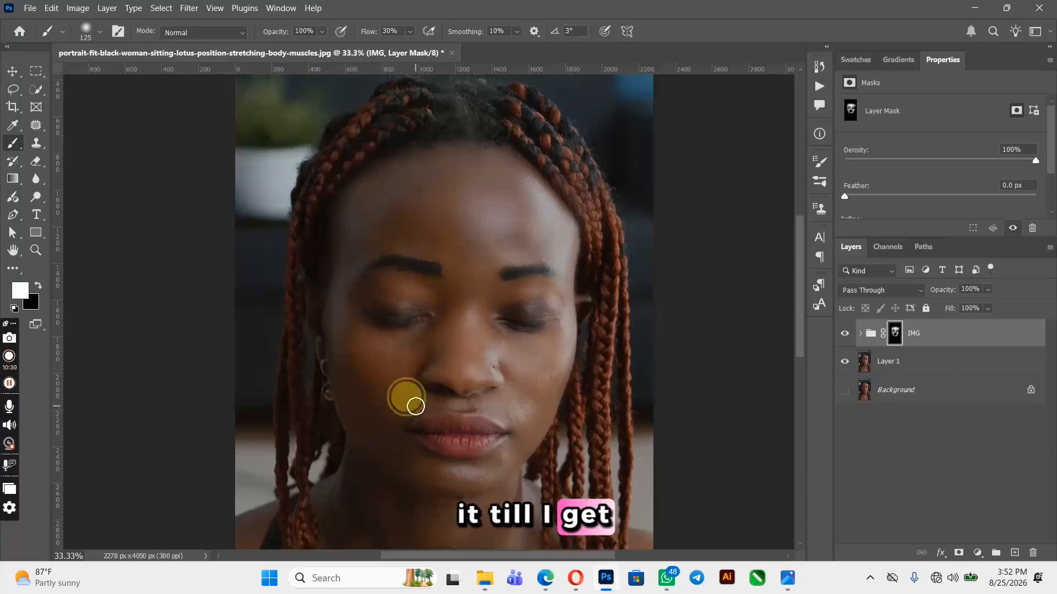
mouse_move(415, 406)
left_mouse_down()
mouse_move(501, 411)
mouse_move(492, 399)
mouse_move(391, 406)
left_mouse_up()
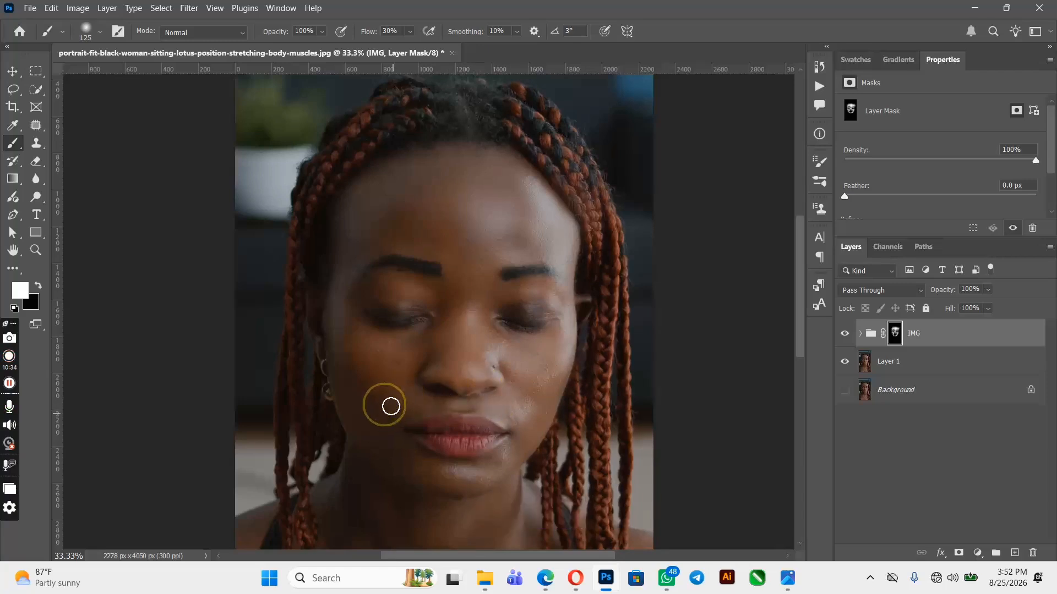
scroll(530, 443, "down", 2)
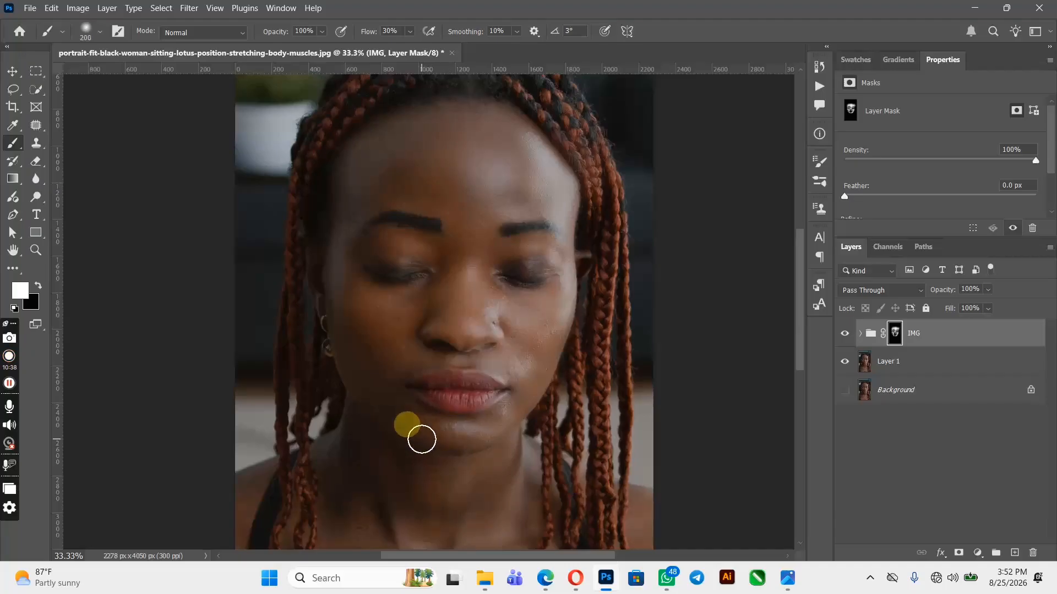
left_click_drag(438, 442, 507, 432)
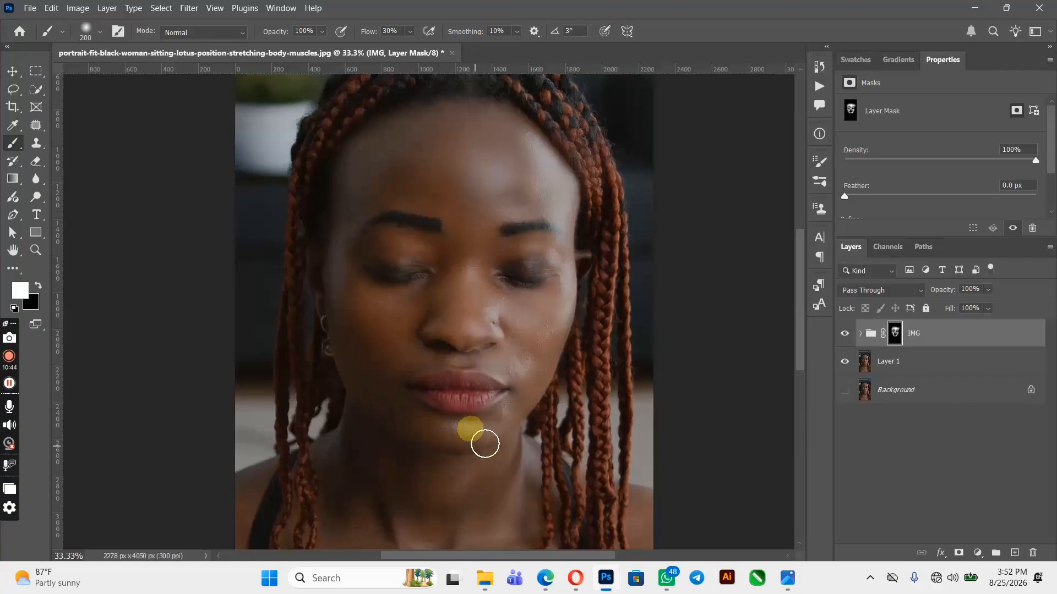
left_click(473, 262)
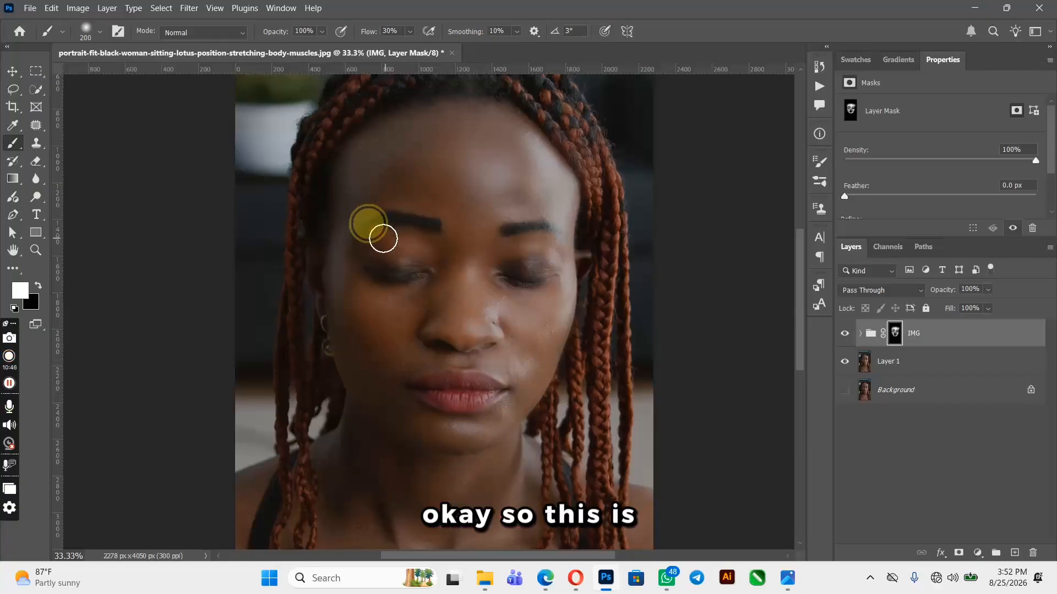
left_click_drag(383, 238, 356, 254)
mouse_move(481, 261)
left_mouse_down()
mouse_move(553, 250)
mouse_move(556, 263)
left_mouse_up()
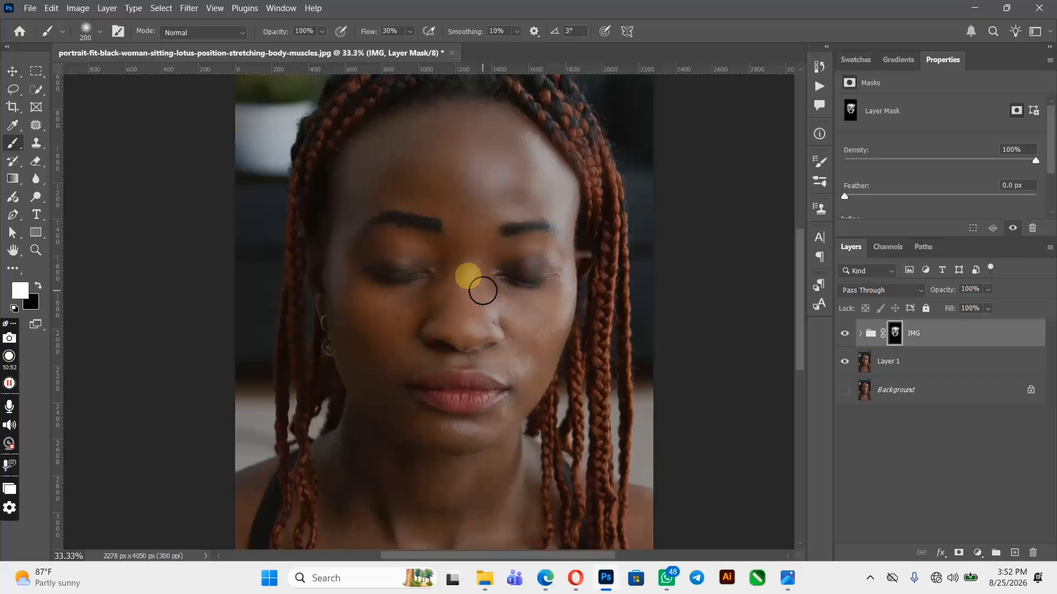
left_click_drag(497, 295, 543, 319)
Paint white on the mask over the neck and chest with a brush enlarged to about 500 px
scroll(542, 318, "down", 5)
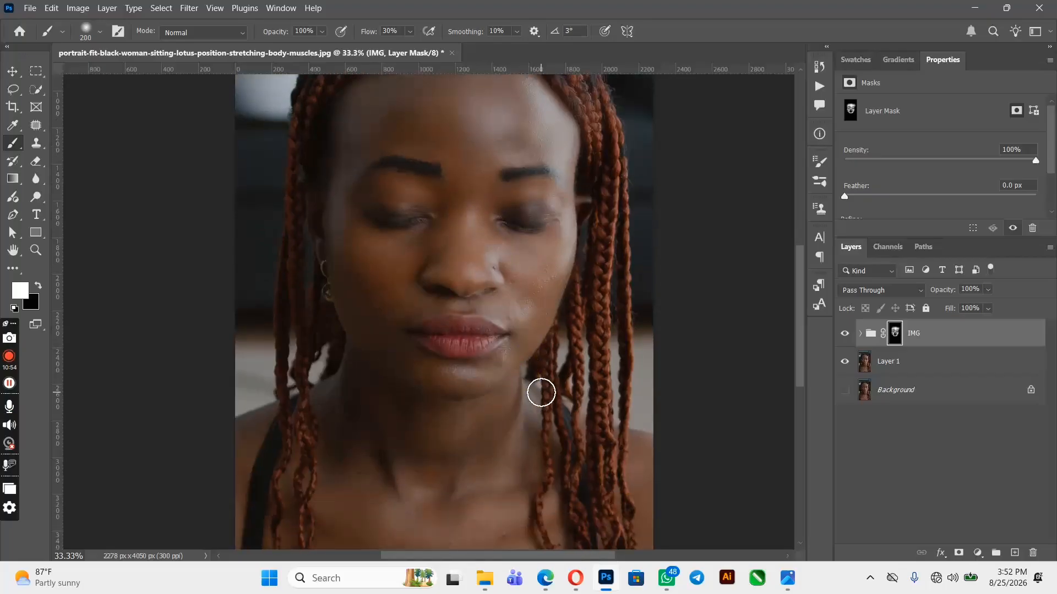
scroll(541, 392, "down", 3)
key("bracketright")
key("bracketright")
key("bracketright")
key("bracketright")
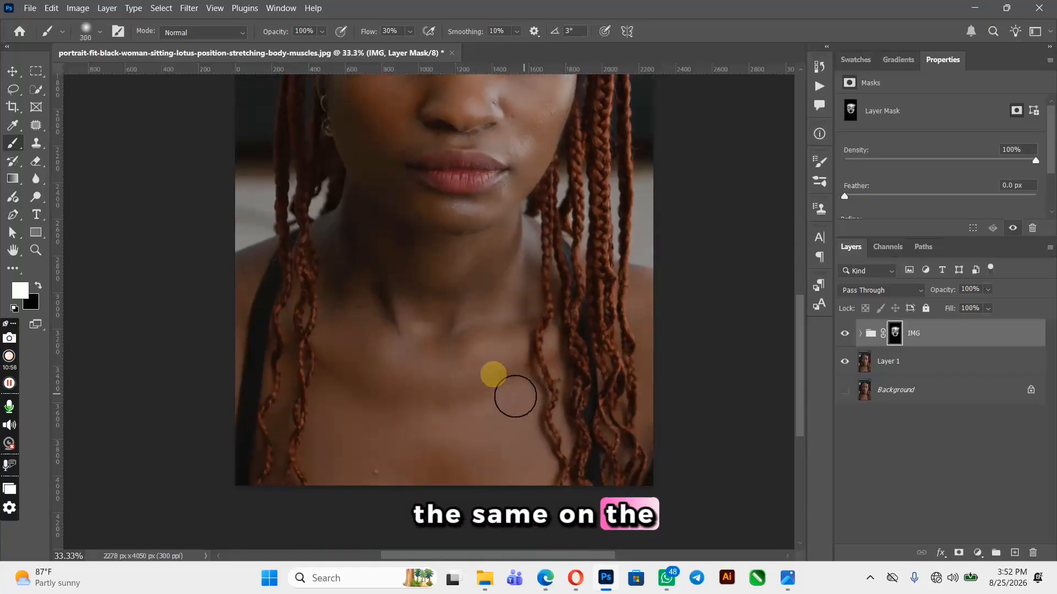
key("bracketright")
mouse_move(349, 314)
left_mouse_down()
mouse_move(389, 287)
mouse_move(434, 288)
mouse_move(389, 315)
mouse_move(397, 358)
mouse_move(463, 372)
mouse_move(397, 445)
left_mouse_up()
left_click_drag(350, 349, 516, 381)
key("bracketleft")
key("bracketleft")
key("bracketleft")
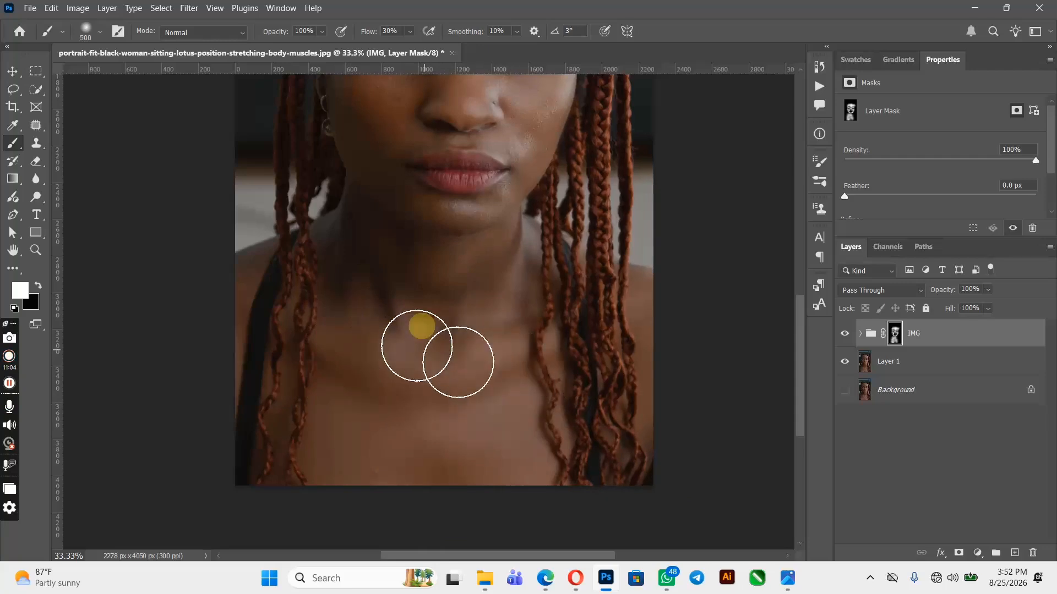
mouse_move(351, 445)
left_mouse_down()
mouse_move(372, 468)
mouse_move(318, 458)
mouse_move(475, 485)
mouse_move(524, 476)
left_mouse_up()
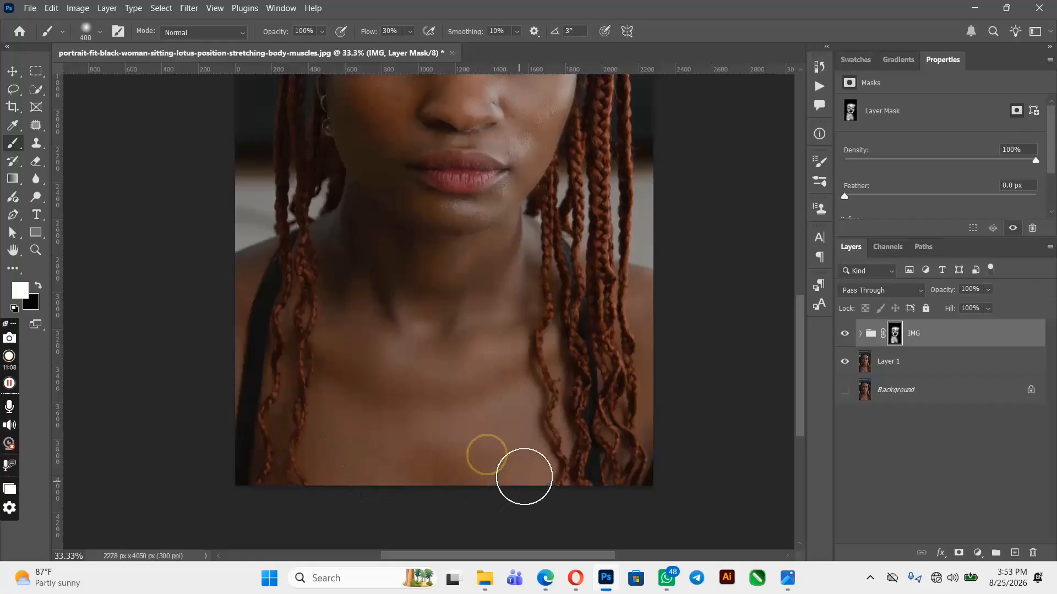
left_click_drag(455, 463, 504, 467)
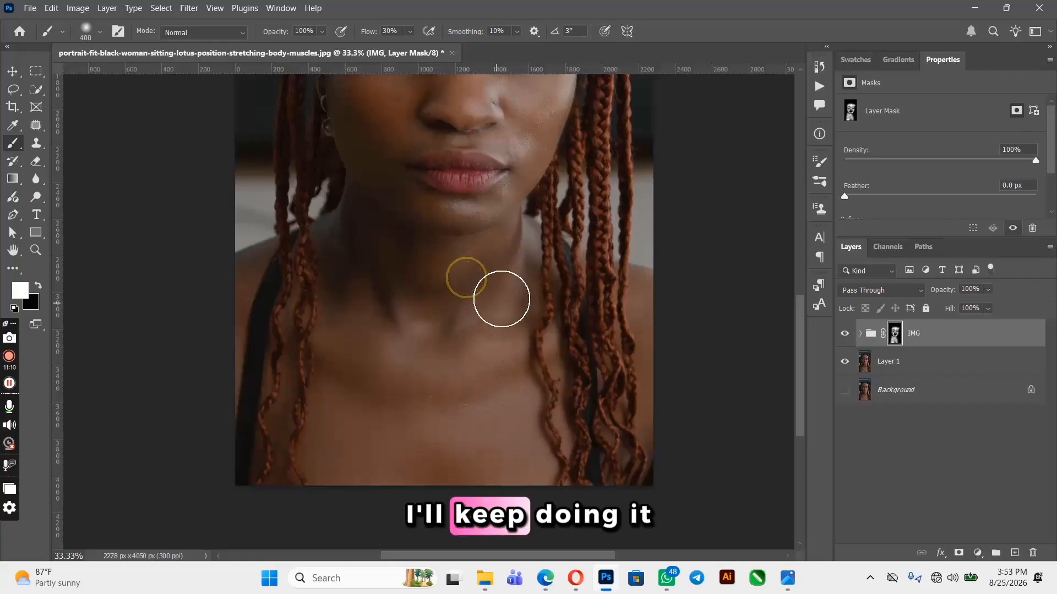
mouse_move(507, 295)
left_mouse_down()
mouse_move(512, 255)
mouse_move(415, 255)
mouse_move(435, 260)
mouse_move(436, 339)
left_mouse_up()
Touch up the mask near the corner of the mouth with a 200 px brush
scroll(436, 337, "up", 3)
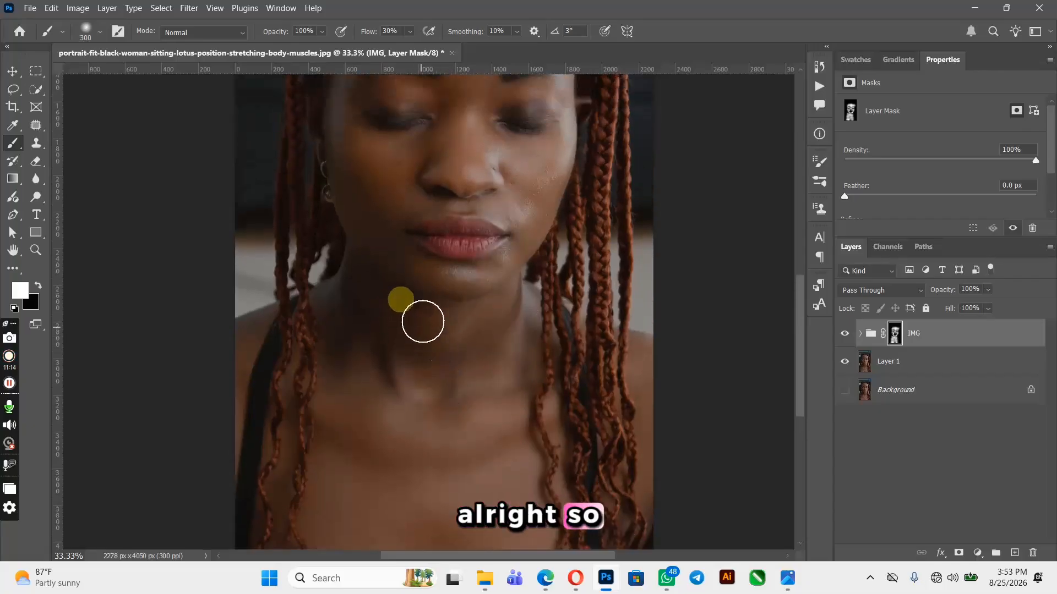
key("bracketleft")
key("bracketleft")
key("bracketleft")
left_click_drag(488, 272, 503, 264)
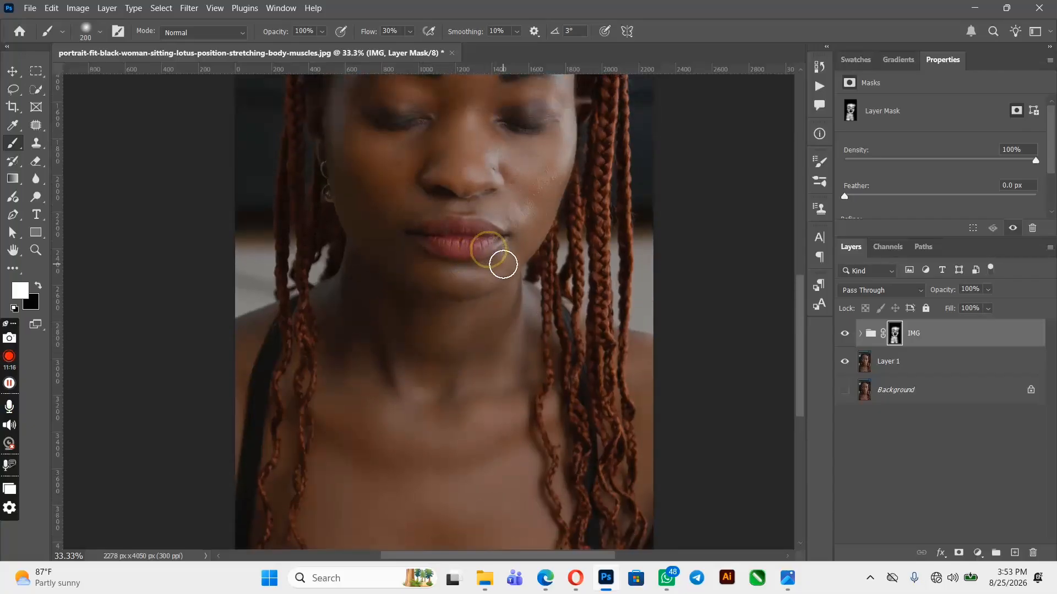
Toggle the IMG group's visibility to compare the retouch before and after
scroll(406, 377, "up", 3)
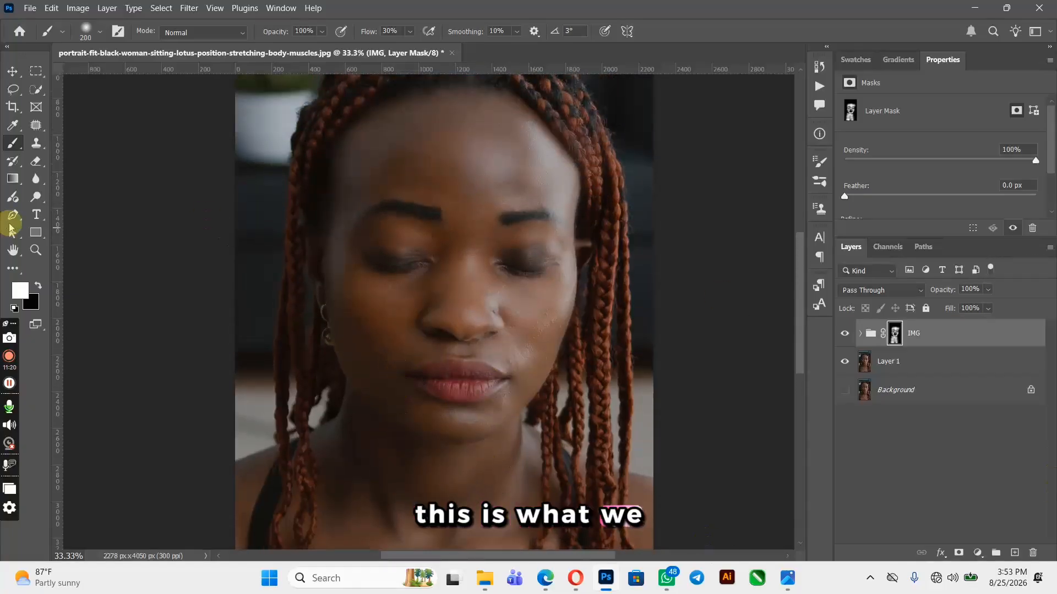
left_click(13, 71)
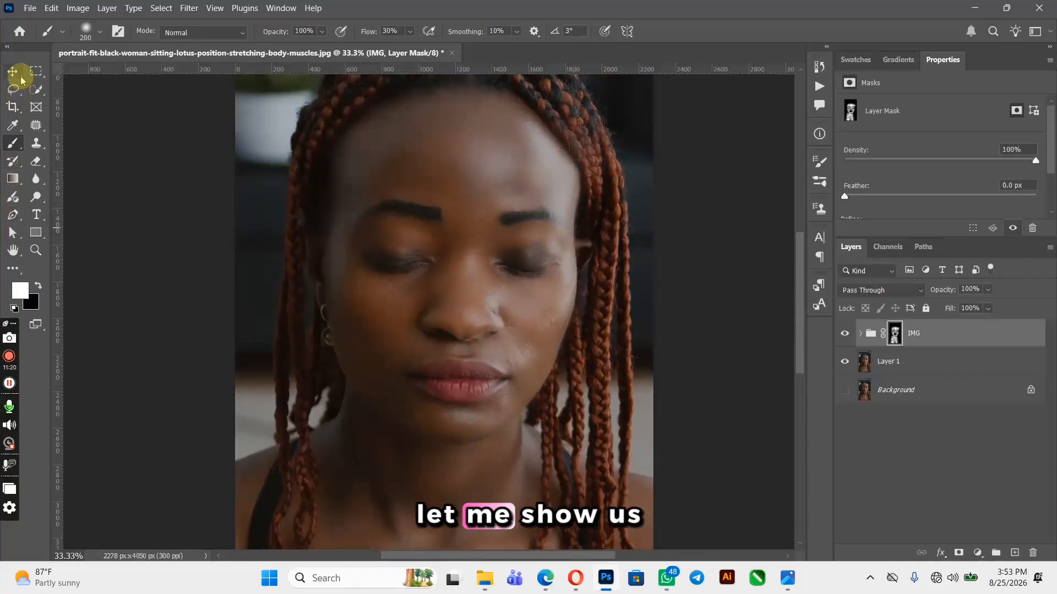
left_click(845, 333)
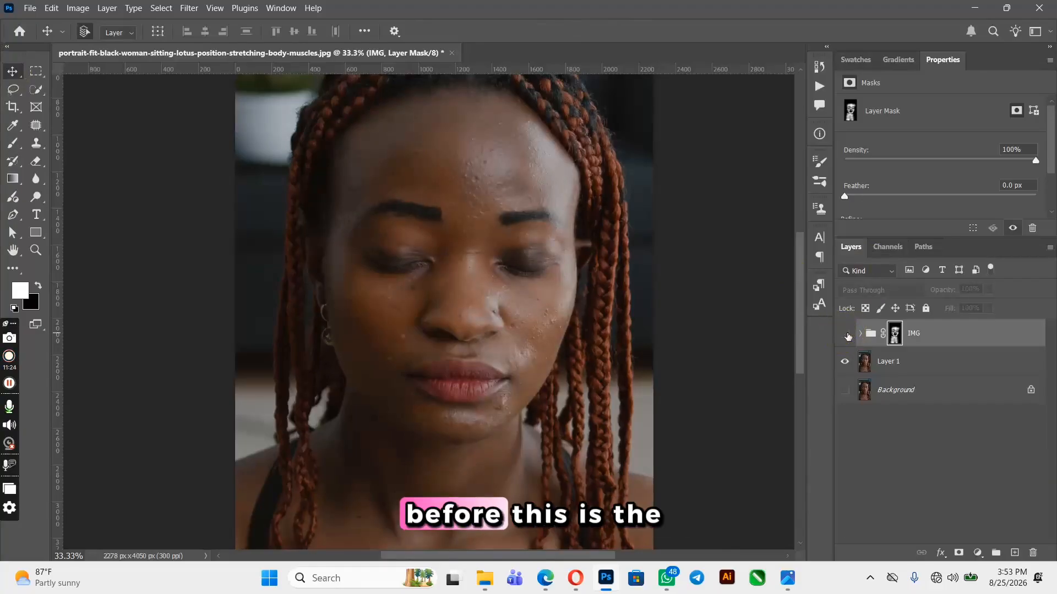
left_click(845, 332)
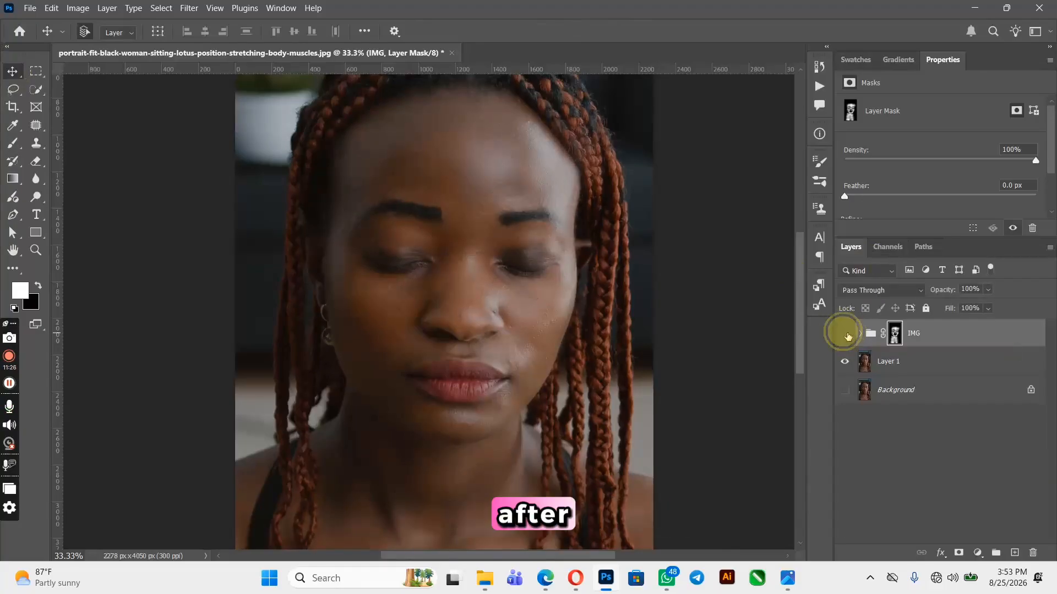
left_click(845, 333)
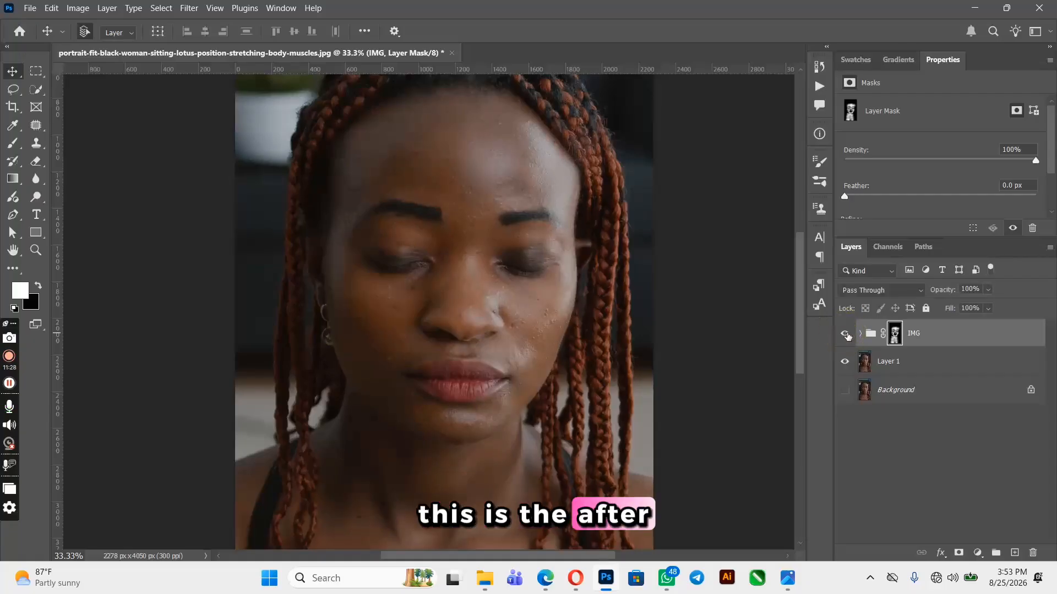
left_click(845, 333)
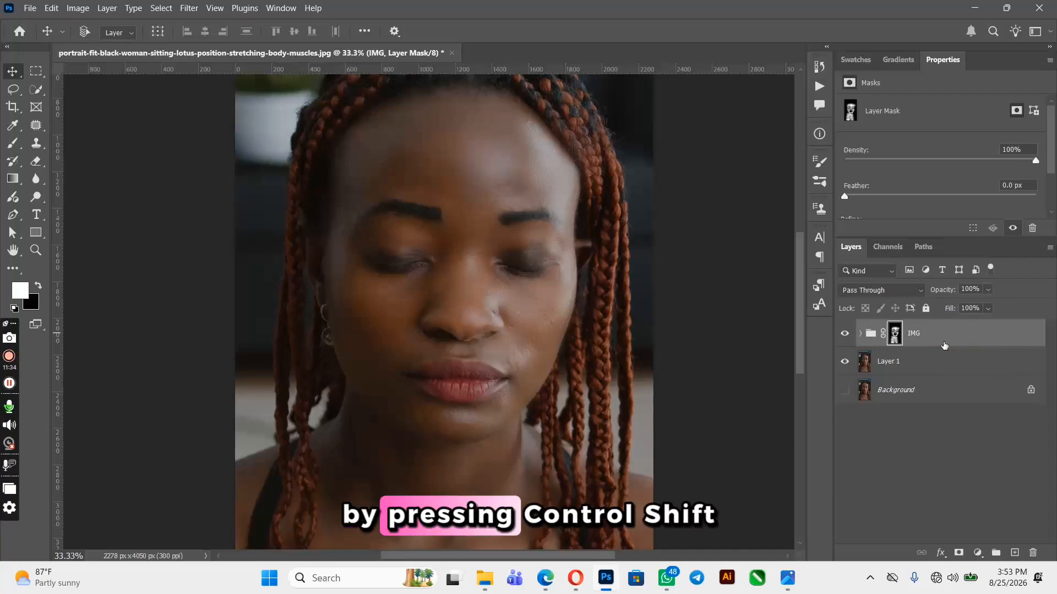
Stamp all visible layers into a new merged layer and convert it to a smart object
key("ctrl+shift+alt+e")
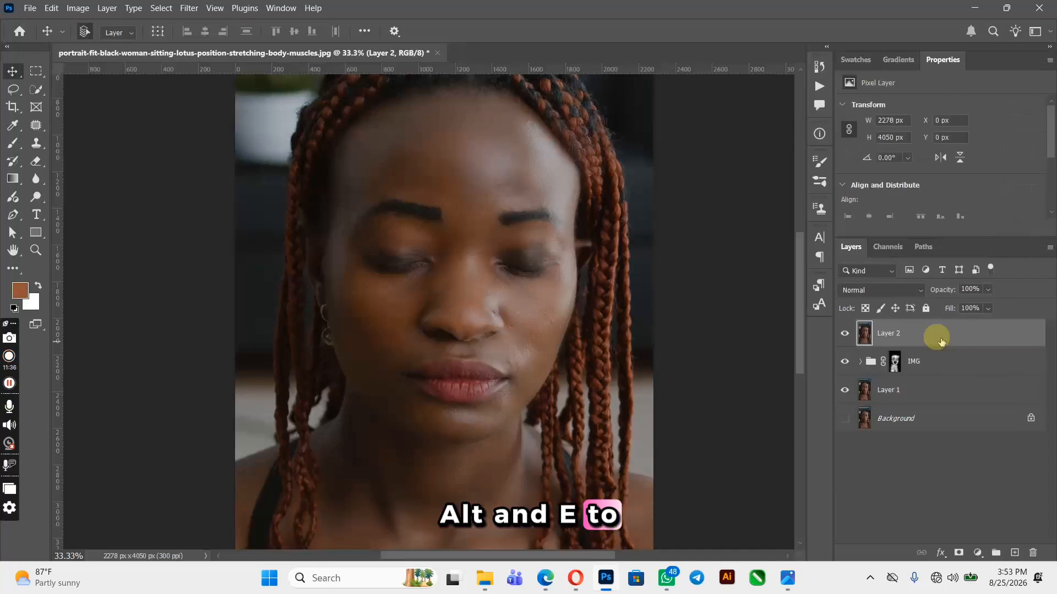
right_click(942, 343)
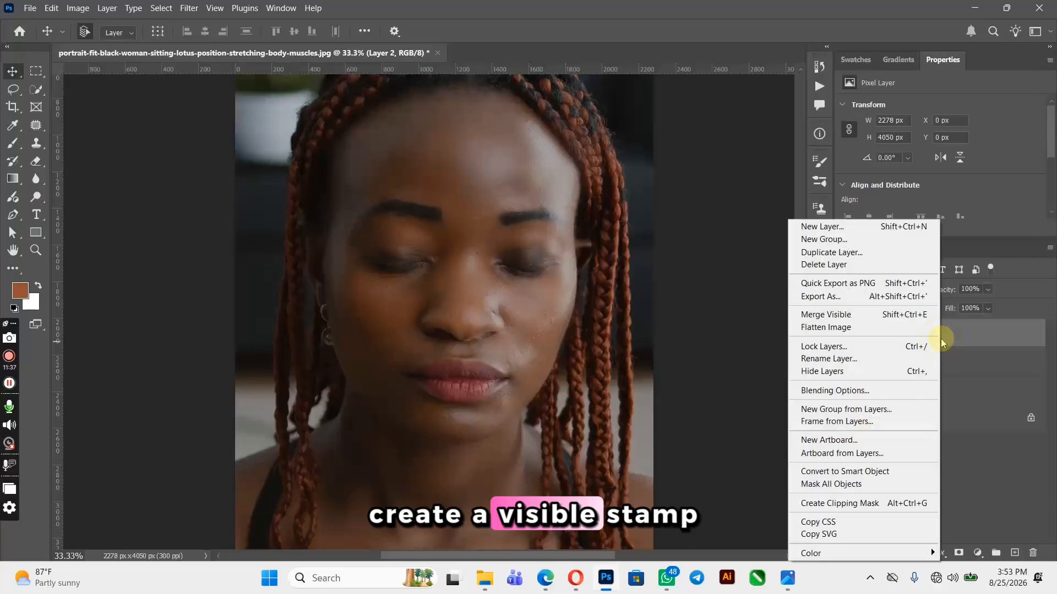
left_click(881, 473)
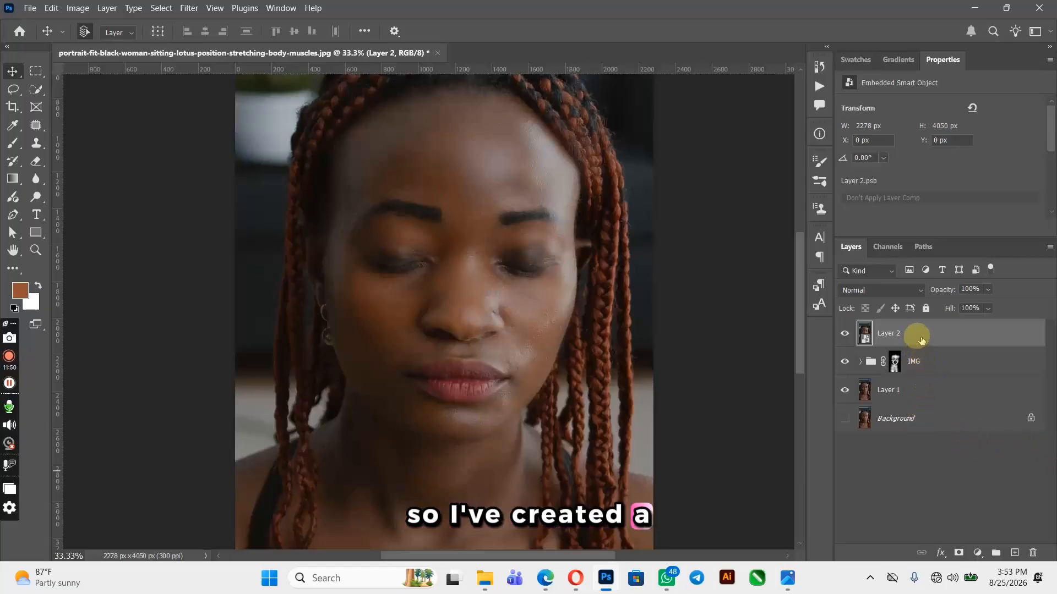
Draw a lasso selection around the face and create a new empty layer
left_click(13, 89)
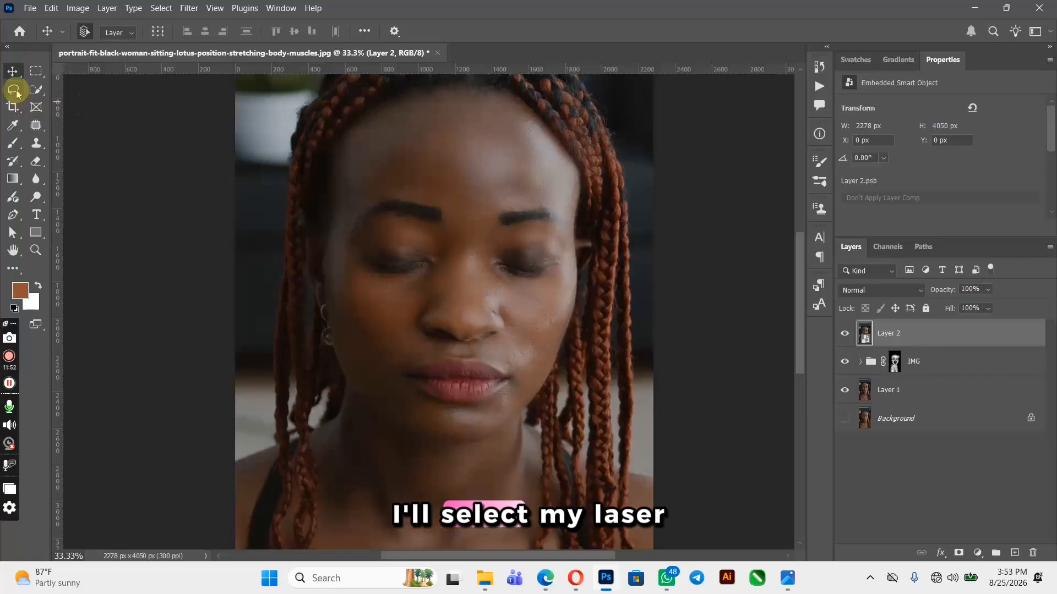
mouse_move(552, 125)
left_mouse_down()
mouse_move(524, 107)
mouse_move(437, 94)
mouse_move(383, 106)
mouse_move(346, 135)
mouse_move(324, 212)
mouse_move(326, 299)
mouse_move(337, 367)
mouse_move(378, 430)
mouse_move(418, 454)
mouse_move(450, 459)
mouse_move(510, 431)
mouse_move(572, 340)
mouse_move(582, 206)
left_mouse_up()
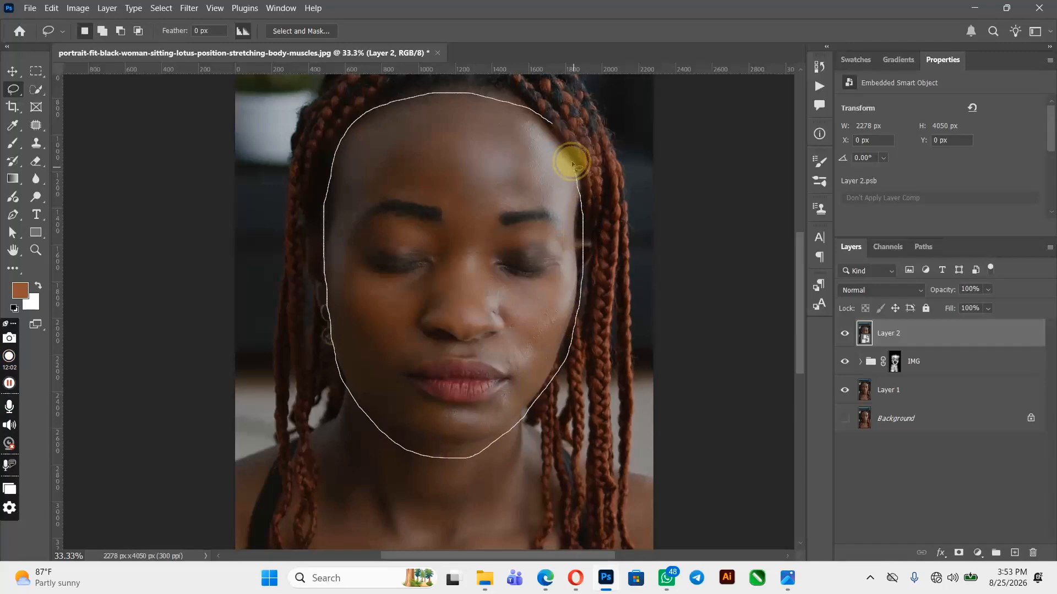
left_click_drag(556, 132, 549, 117)
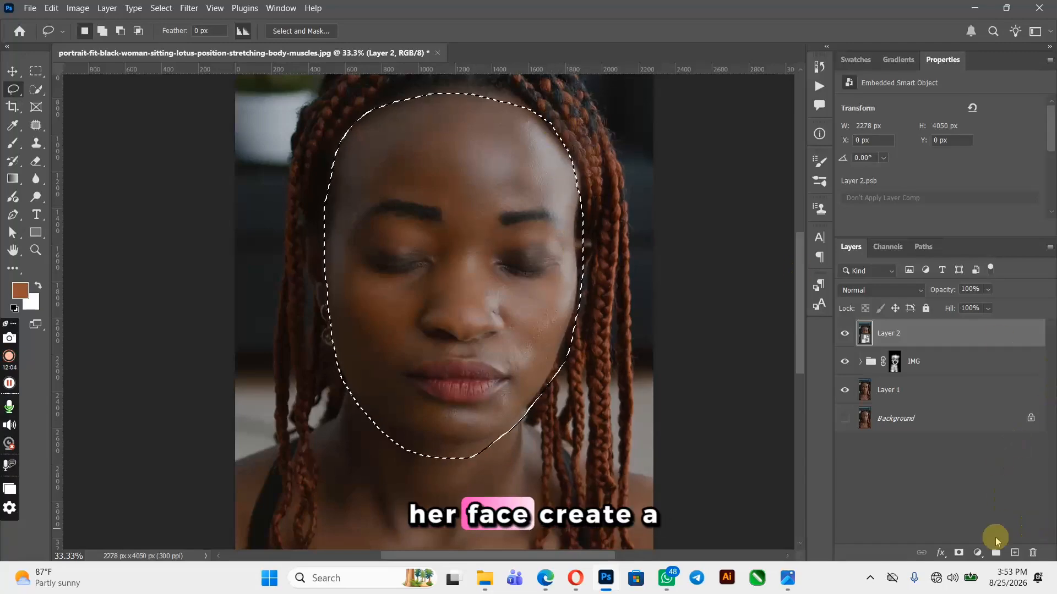
left_click(1014, 553)
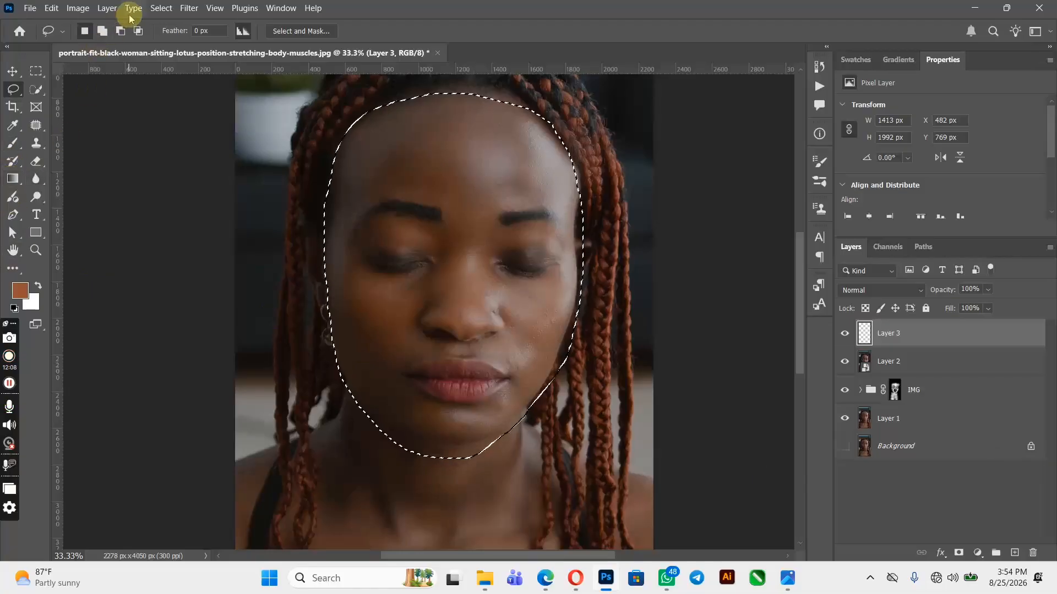
Refine the selection with Color Range at fuzziness 71, adding a sampled forehead tone
left_click(160, 7)
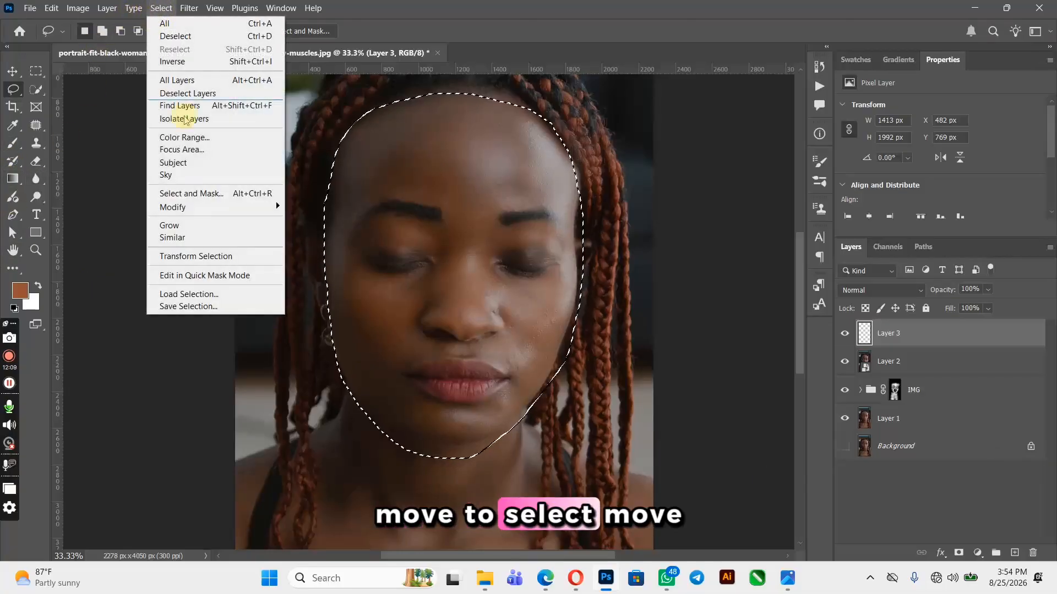
left_click(197, 143)
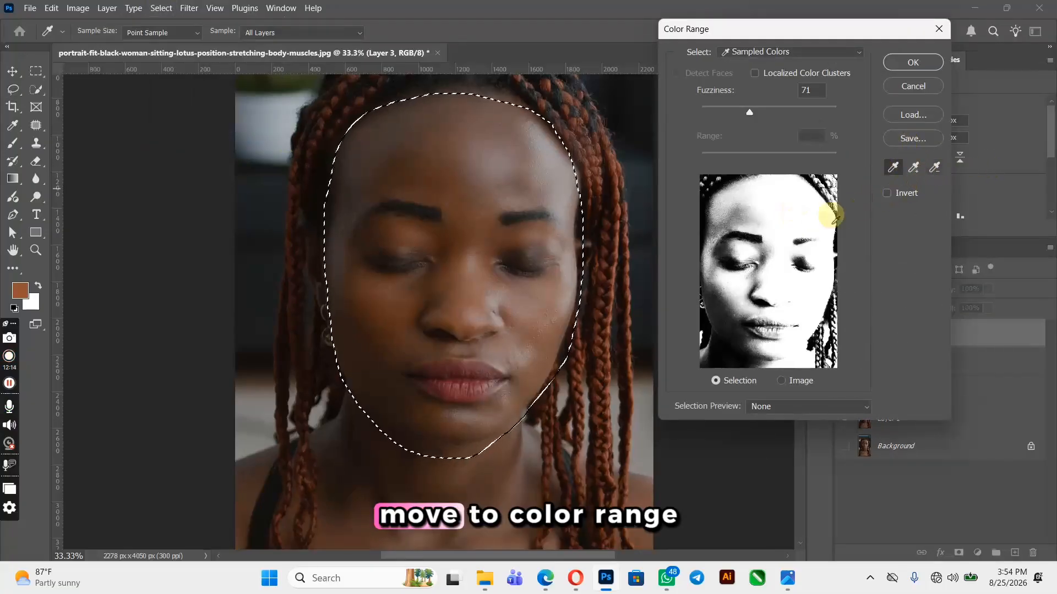
left_click(929, 172)
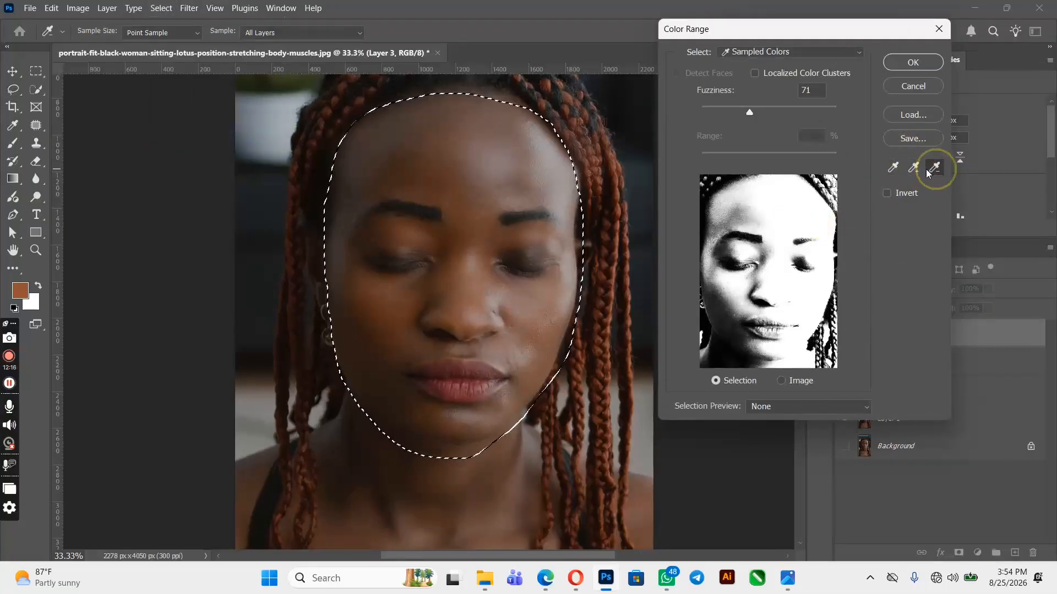
left_click(485, 122)
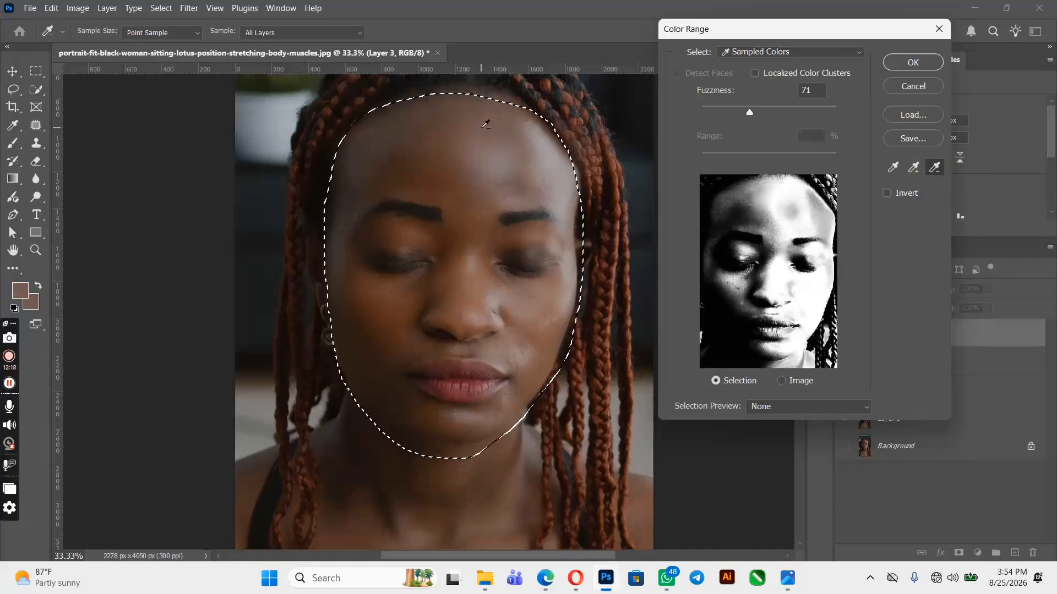
left_click(914, 63)
left_click(914, 64)
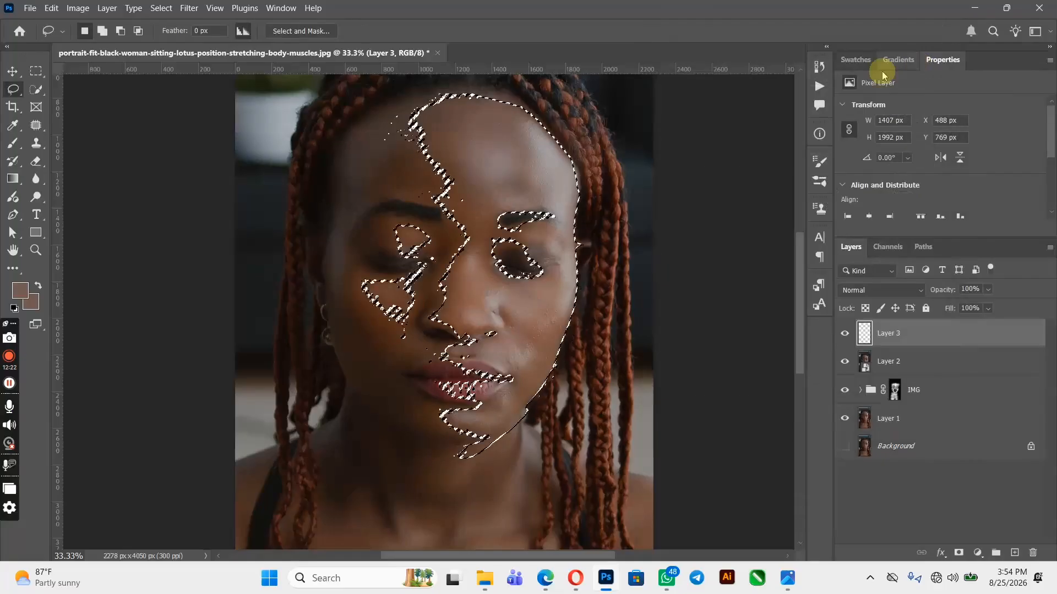
Set the foreground colour by sampling a mid skin tone from the forehead
left_click(20, 290)
left_click(450, 137)
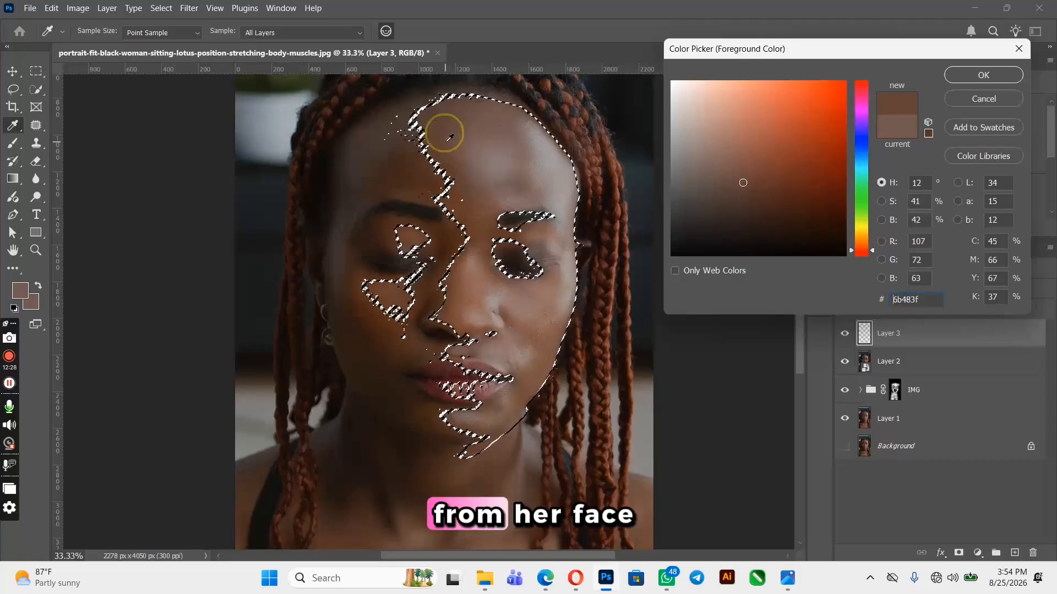
left_click(587, 350)
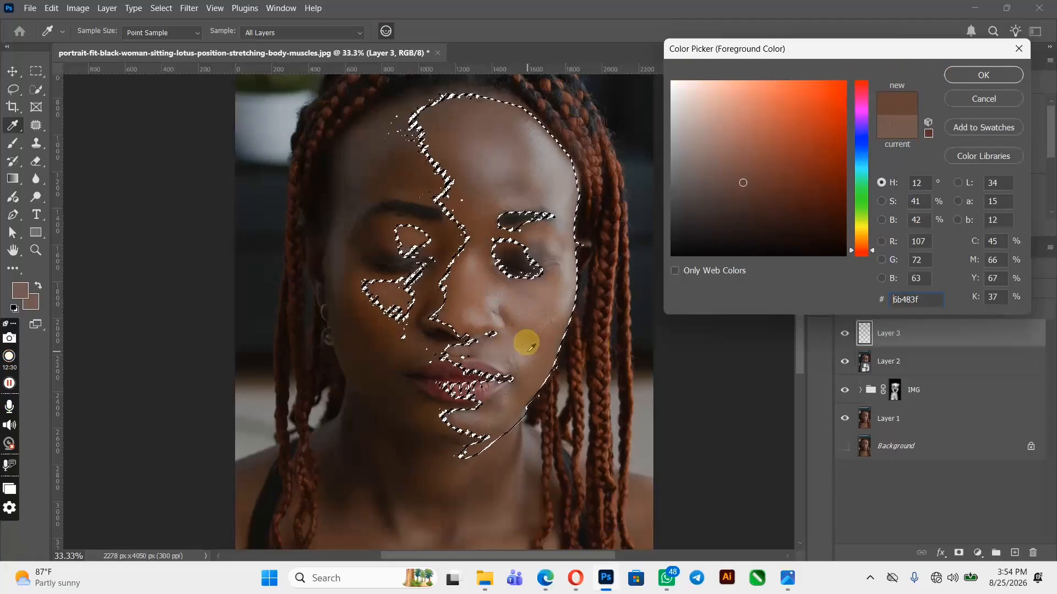
left_click(531, 347)
left_click(489, 312)
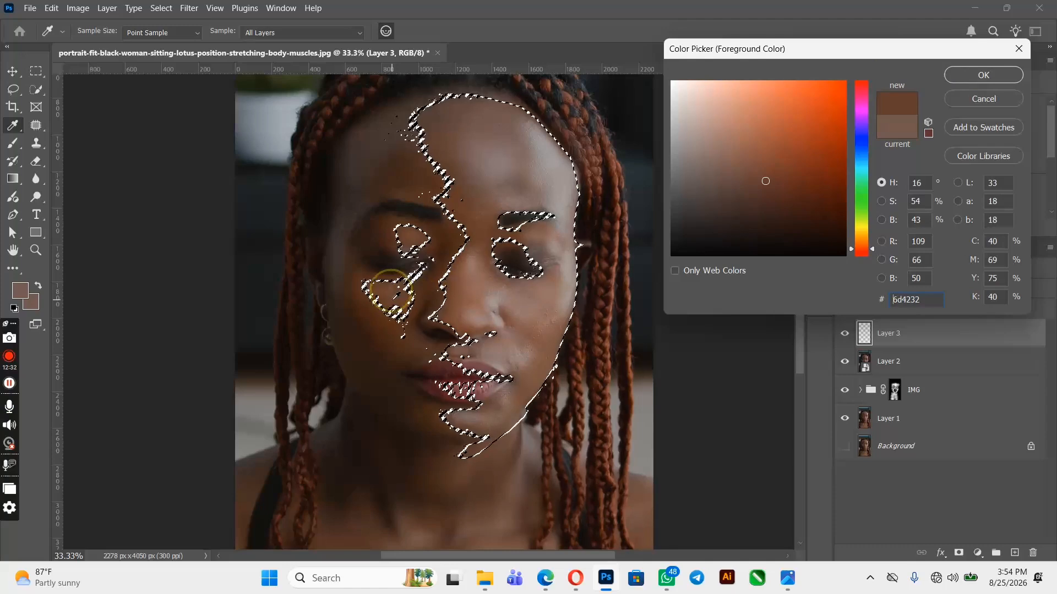
left_click_drag(361, 296, 362, 298)
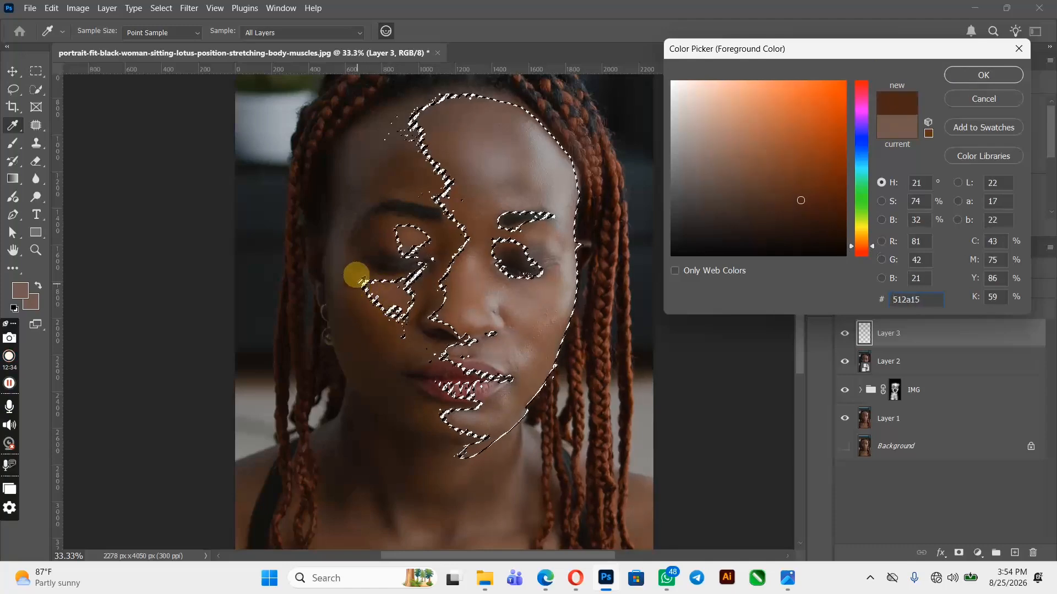
left_click(393, 295)
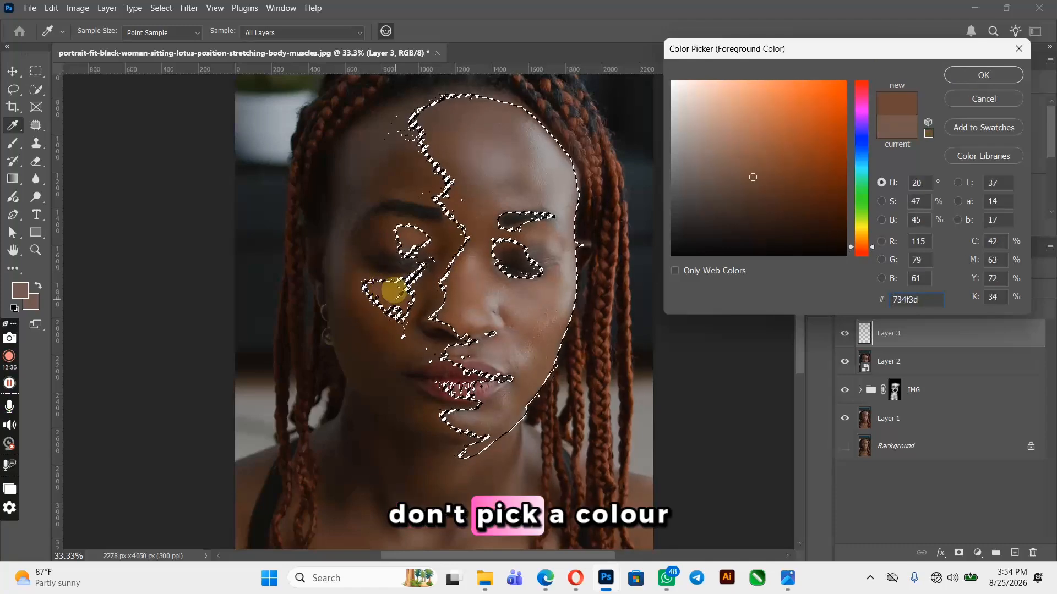
left_click(410, 181)
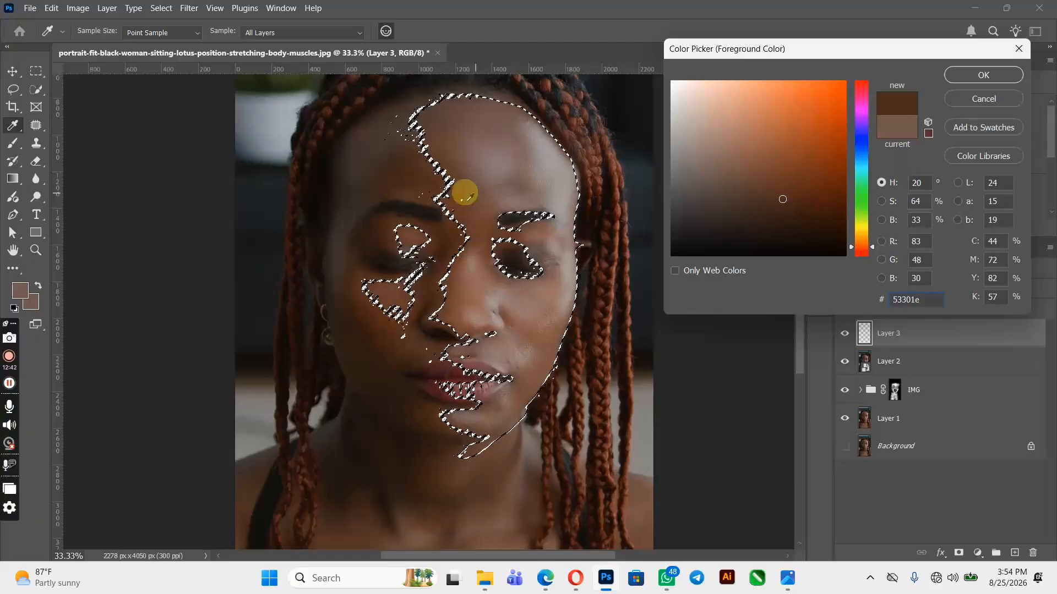
left_click(454, 164)
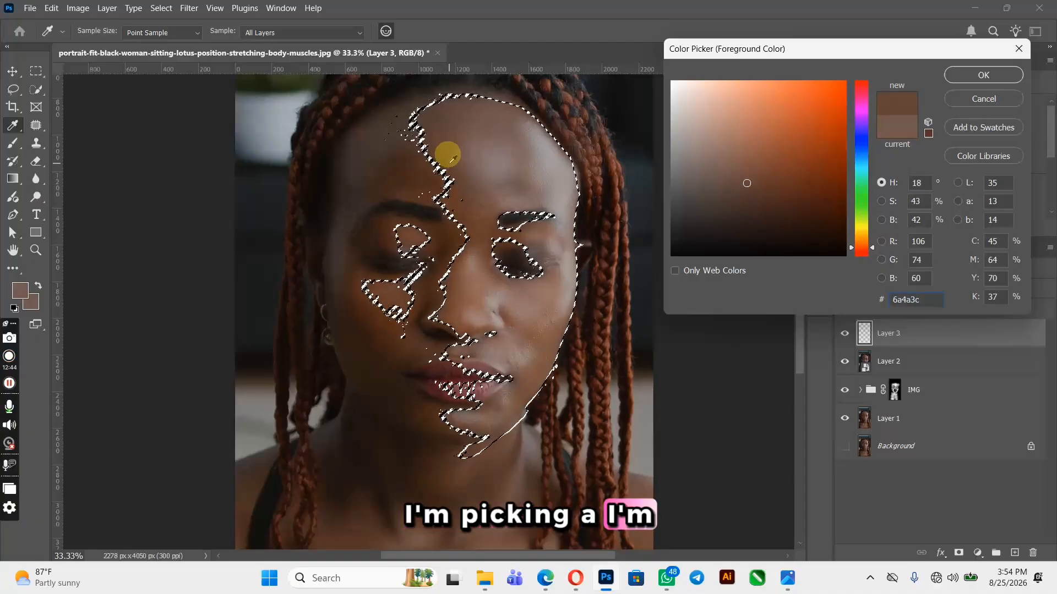
left_click(448, 162)
left_click(983, 75)
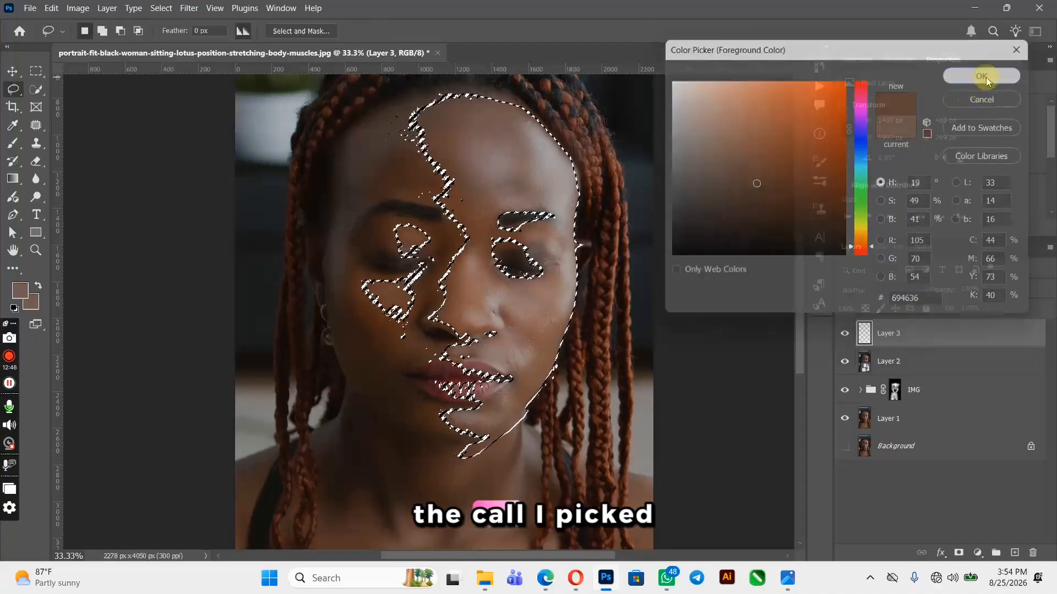
Add a Solid Color fill layer inside the face selection using the sampled skin colour 694636
left_click(978, 555)
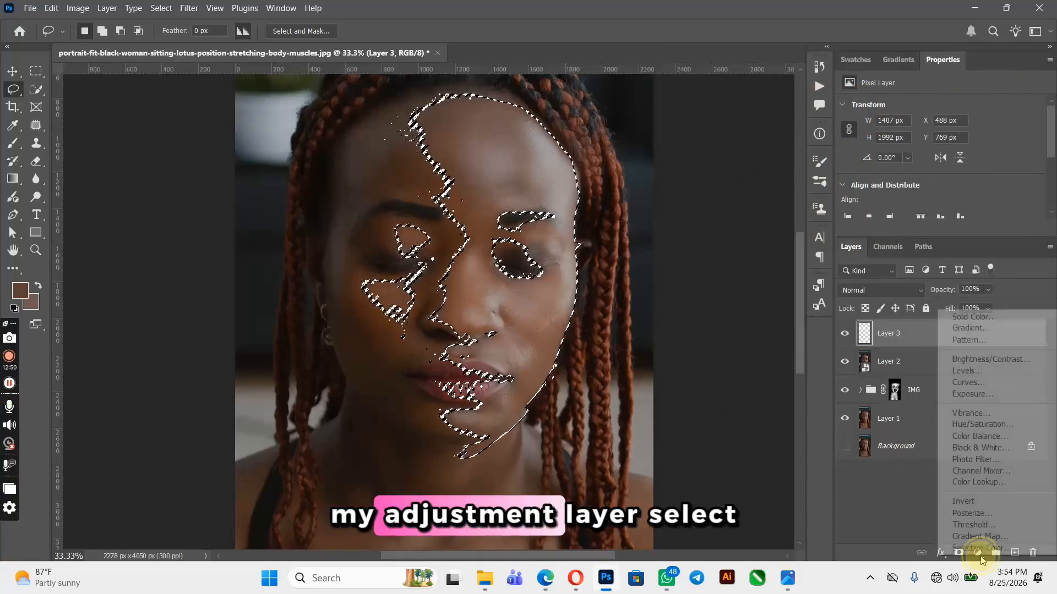
left_click(981, 316)
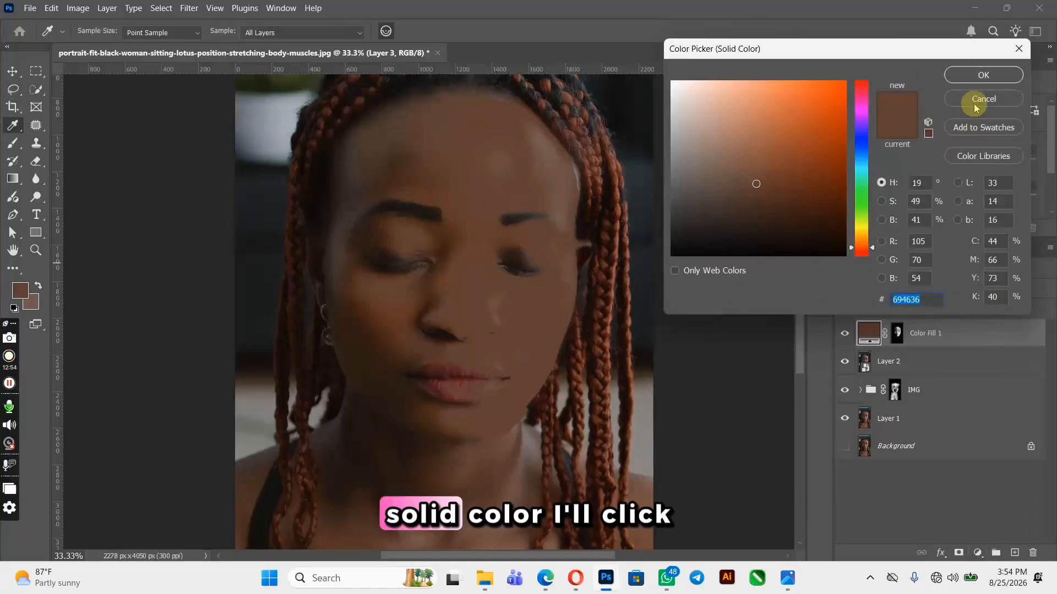
left_click(977, 76)
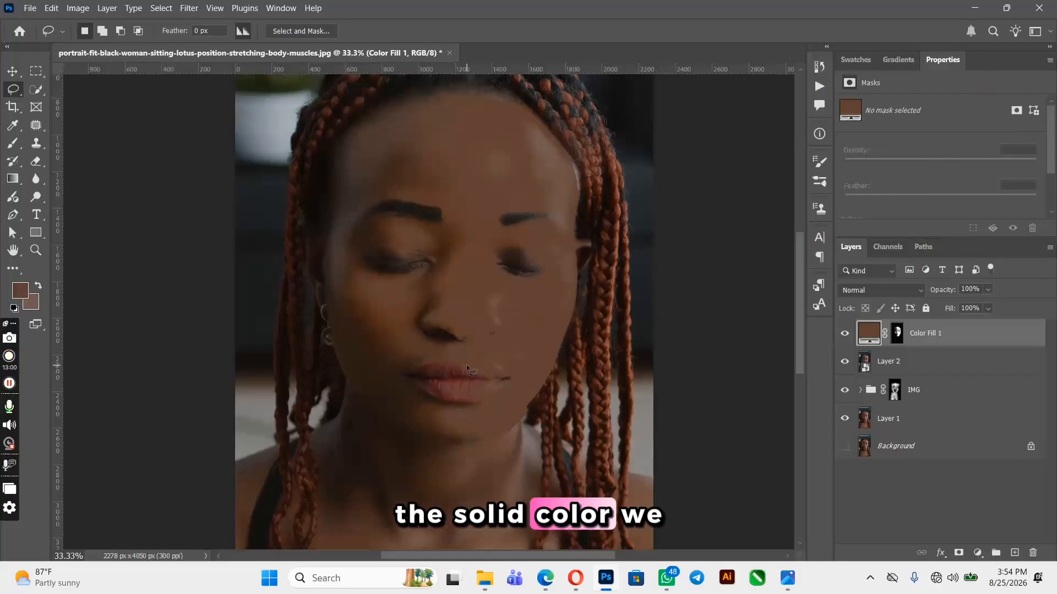
Paint black on the colour fill layer's mask over the lips to exclude them from the fill
mouse_move(483, 376)
left_mouse_down()
mouse_move(483, 365)
mouse_move(435, 363)
left_mouse_up()
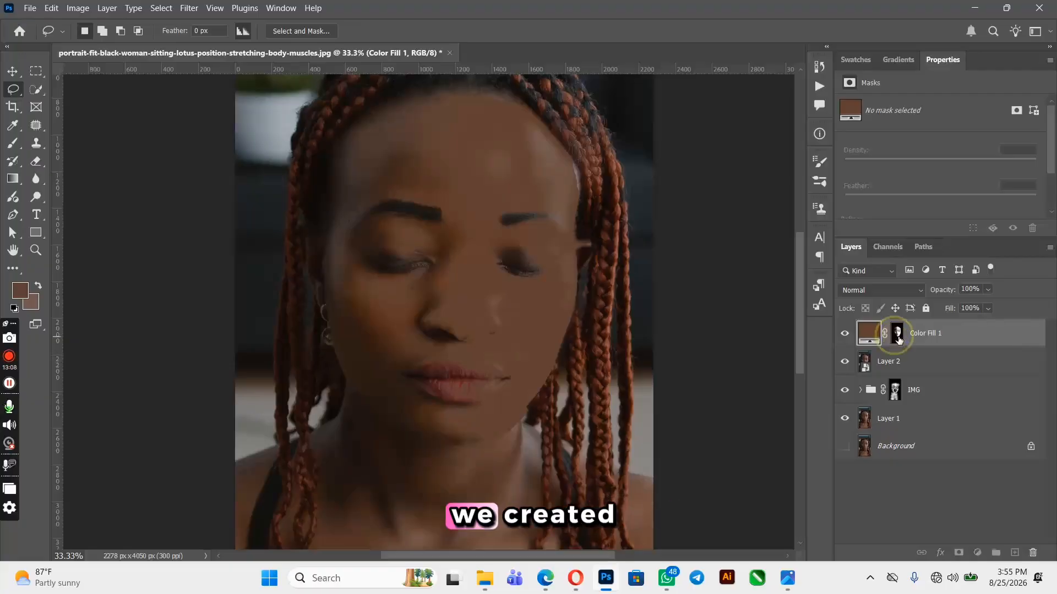
left_click(897, 334)
left_click(13, 143)
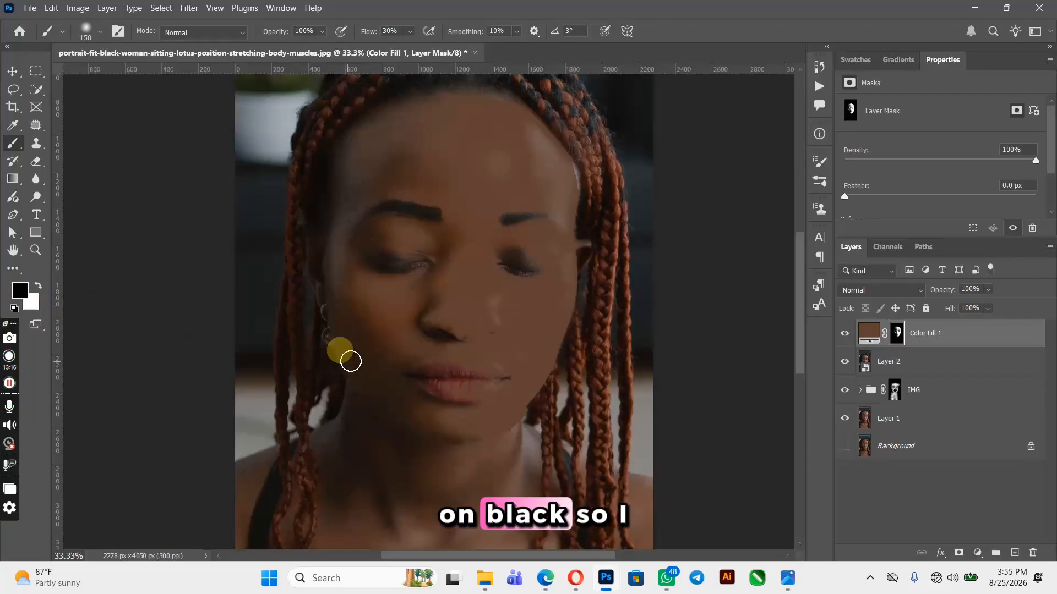
mouse_move(465, 387)
left_mouse_down()
mouse_move(490, 377)
mouse_move(424, 371)
mouse_move(474, 370)
mouse_move(465, 365)
mouse_move(484, 373)
mouse_move(476, 386)
mouse_move(443, 368)
mouse_move(506, 385)
mouse_move(494, 388)
mouse_move(490, 369)
mouse_move(415, 366)
left_mouse_up()
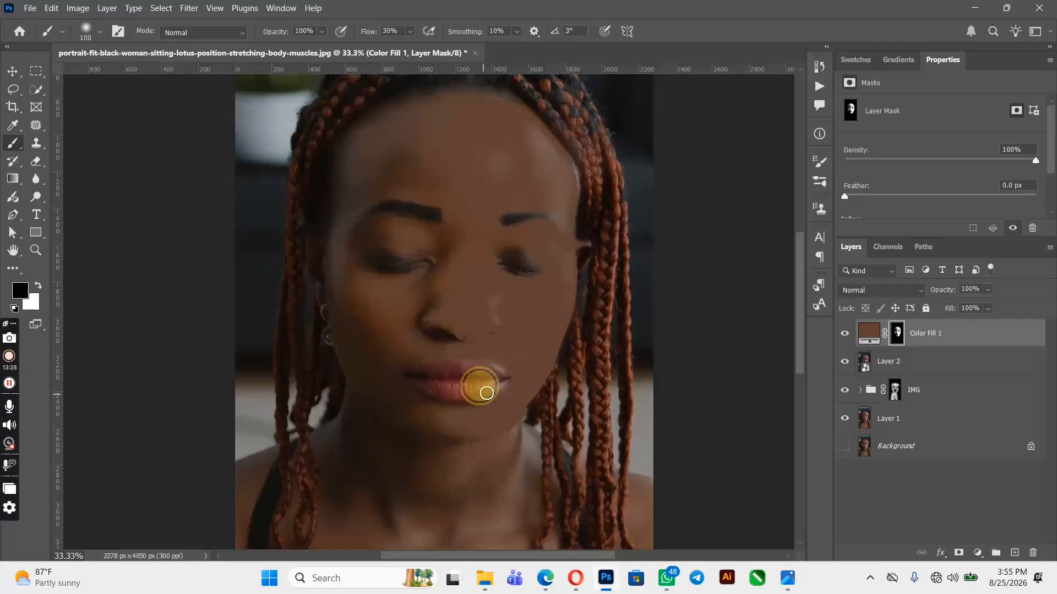
left_click_drag(418, 374, 494, 378)
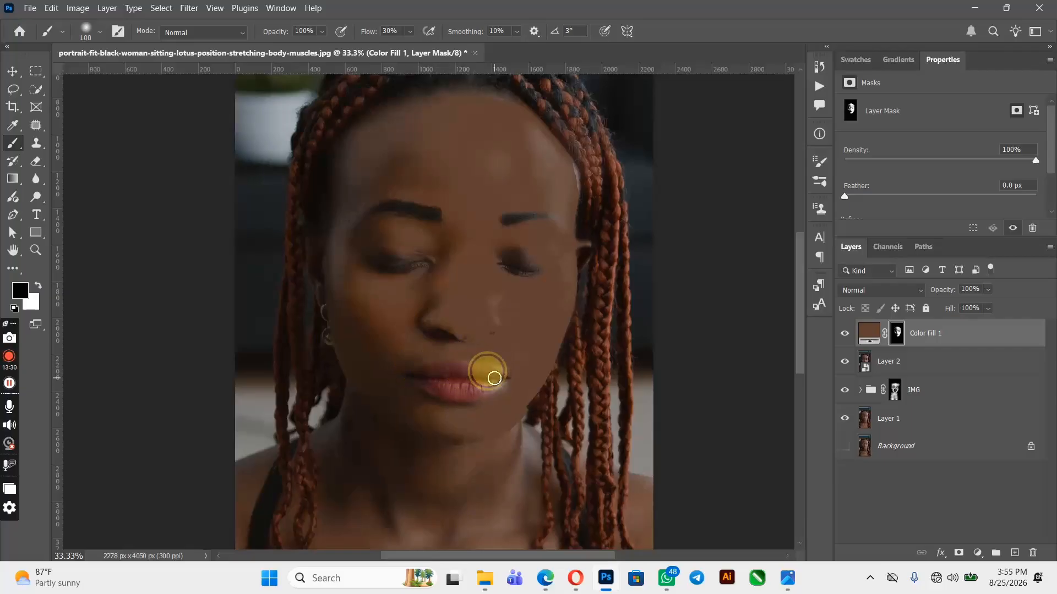
left_click(12, 71)
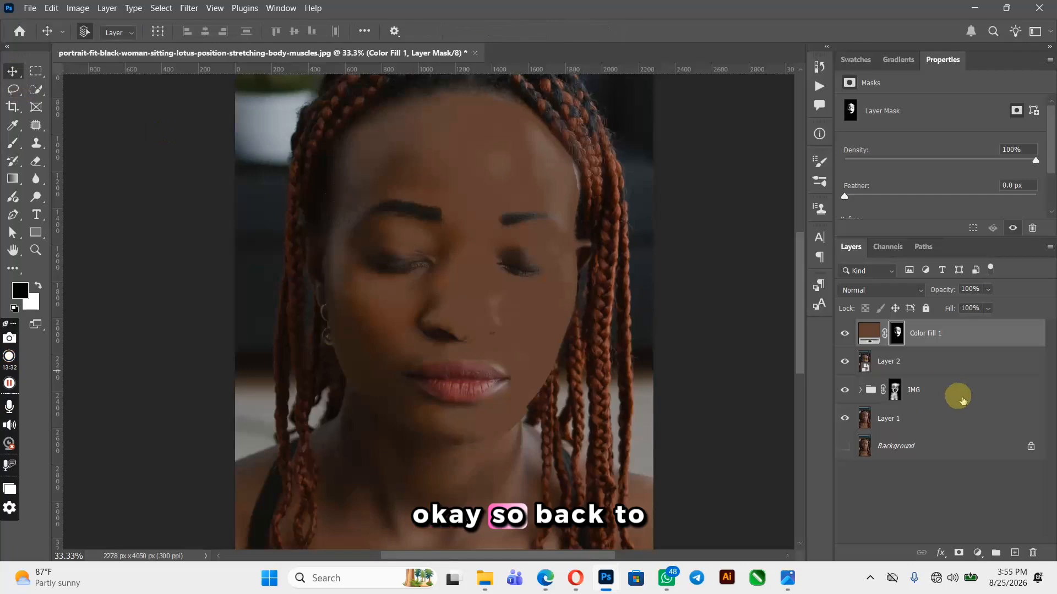
Set the Color Fill 1 layer's blend mode to Color and its opacity to 50%
left_click(867, 332)
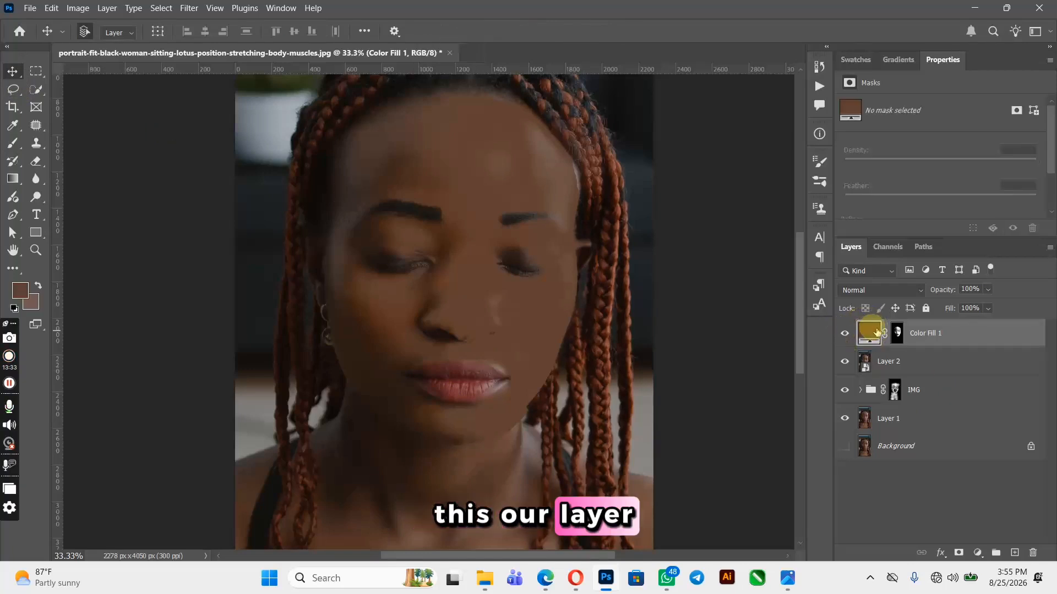
left_click(916, 289)
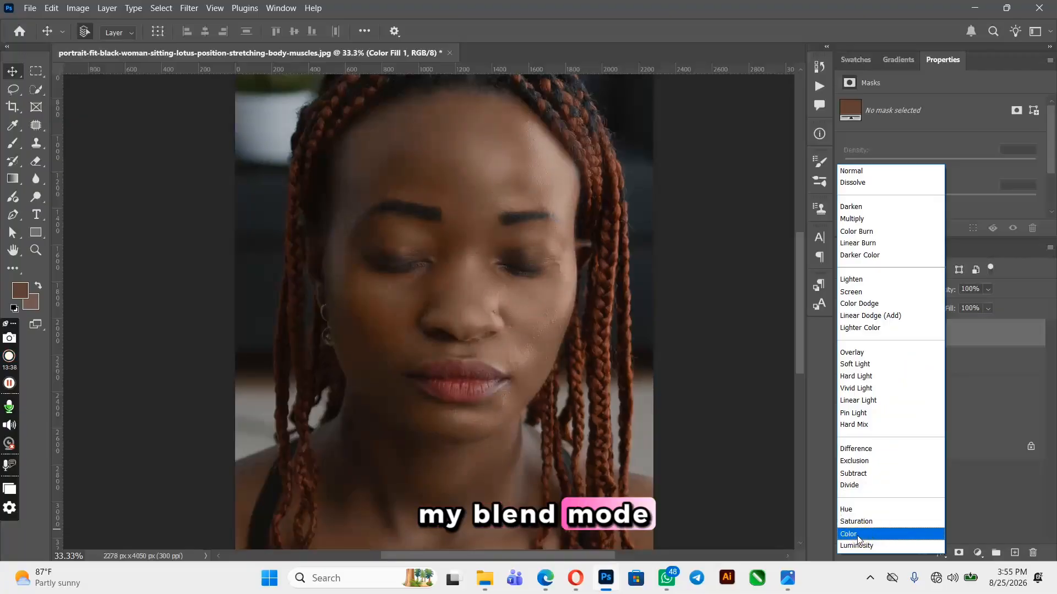
left_click(857, 533)
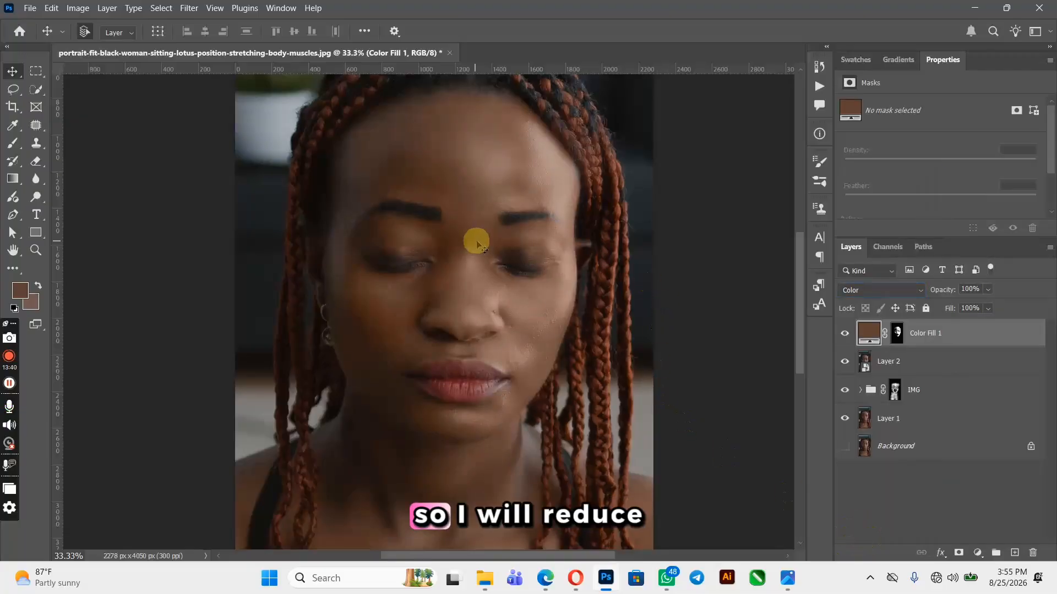
mouse_move(947, 289)
left_mouse_down()
mouse_move(932, 289)
mouse_move(947, 291)
left_mouse_up()
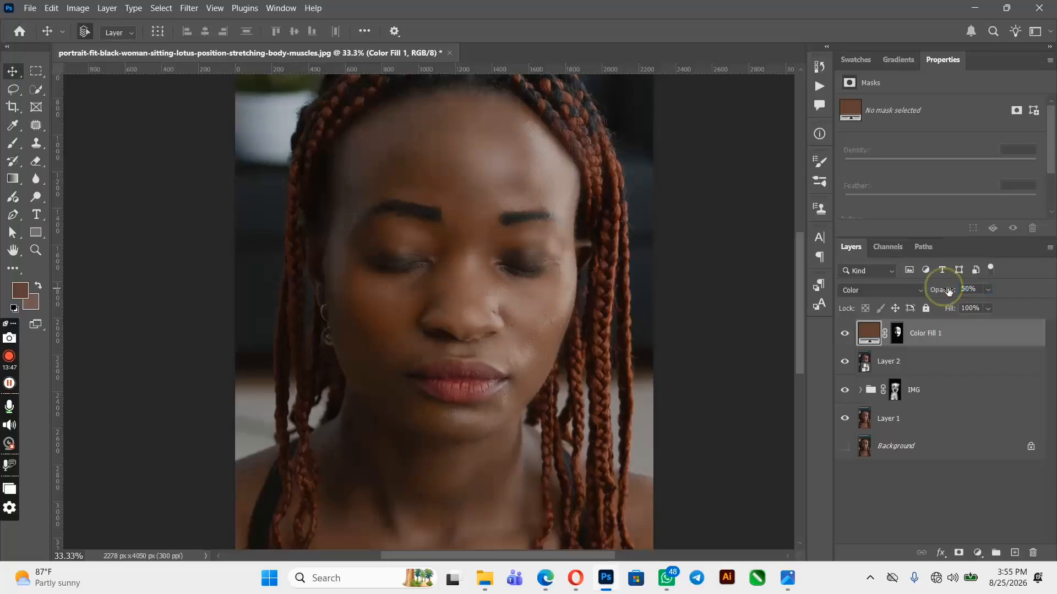
Toggle the Color Fill 1 layer's visibility to compare the face before and after
left_click(845, 334)
left_click(845, 334)
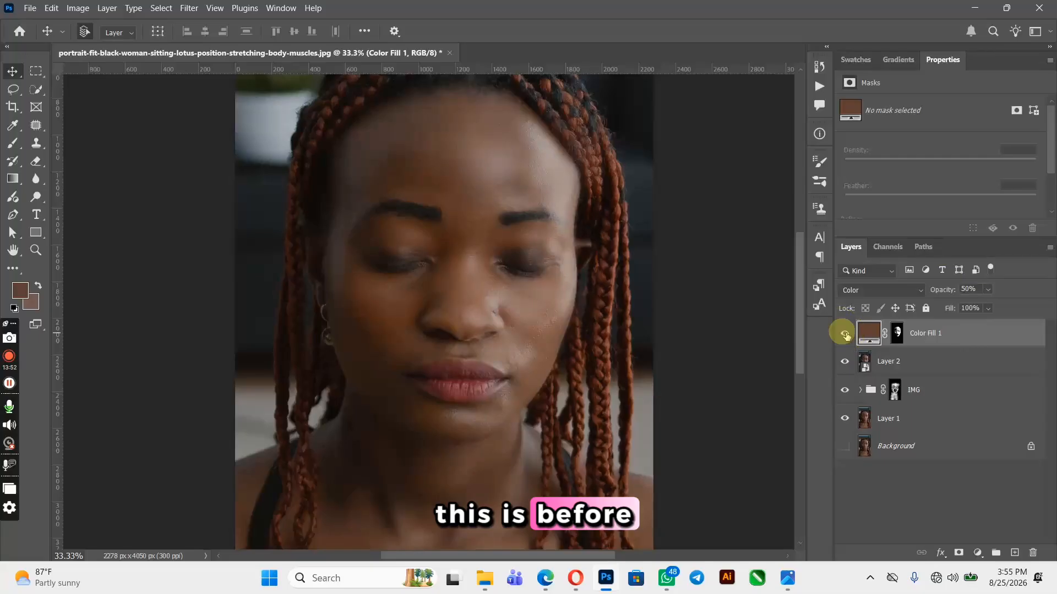
left_click(846, 334)
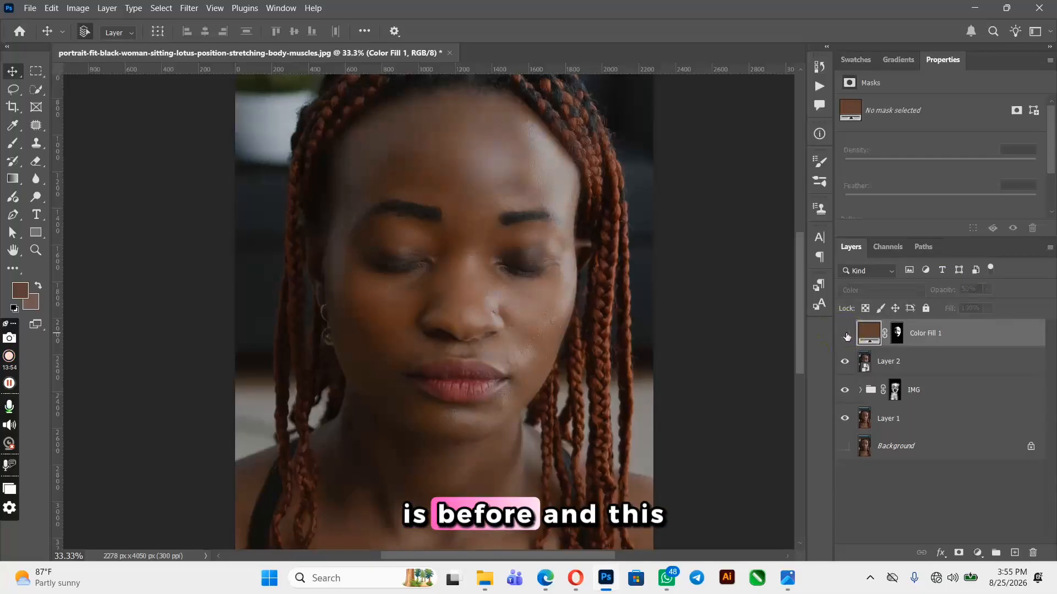
left_click(845, 334)
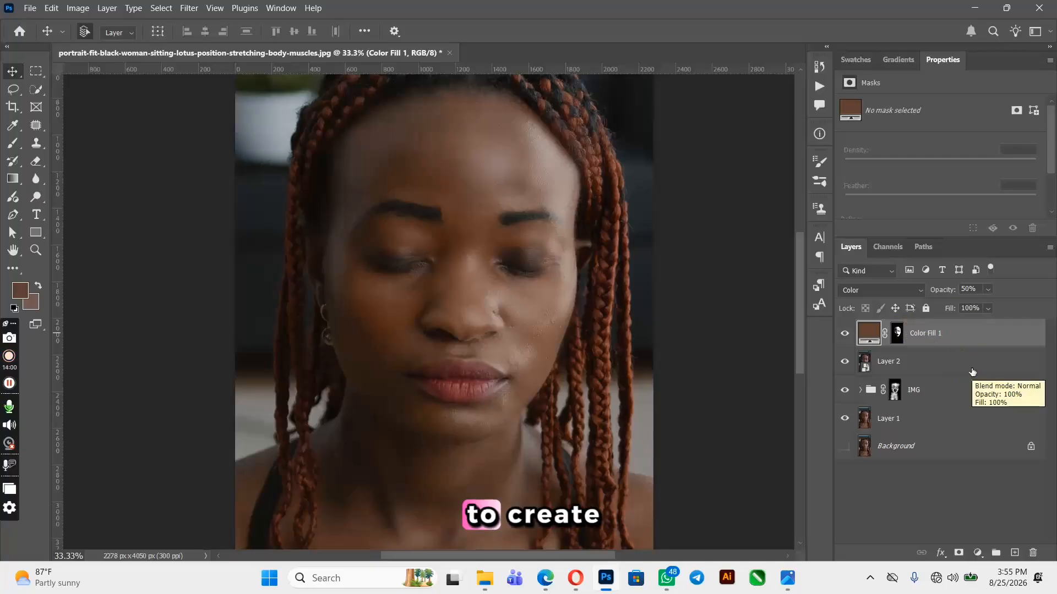
Stamp all visible layers into a new merged layer and convert it to a smart object
key("ctrl+shift+alt+e")
right_click(917, 333)
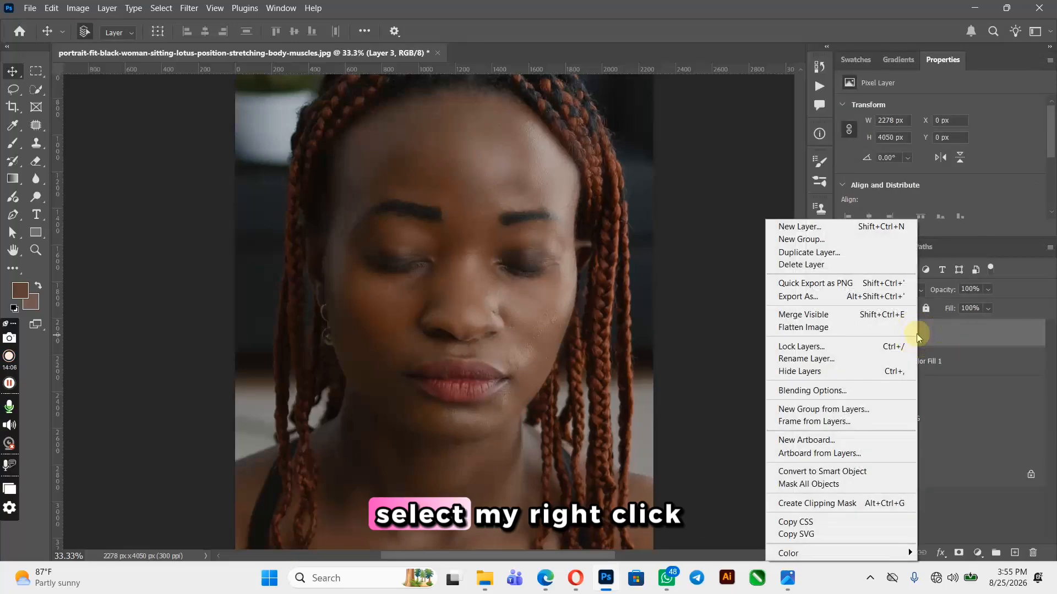
left_click(856, 476)
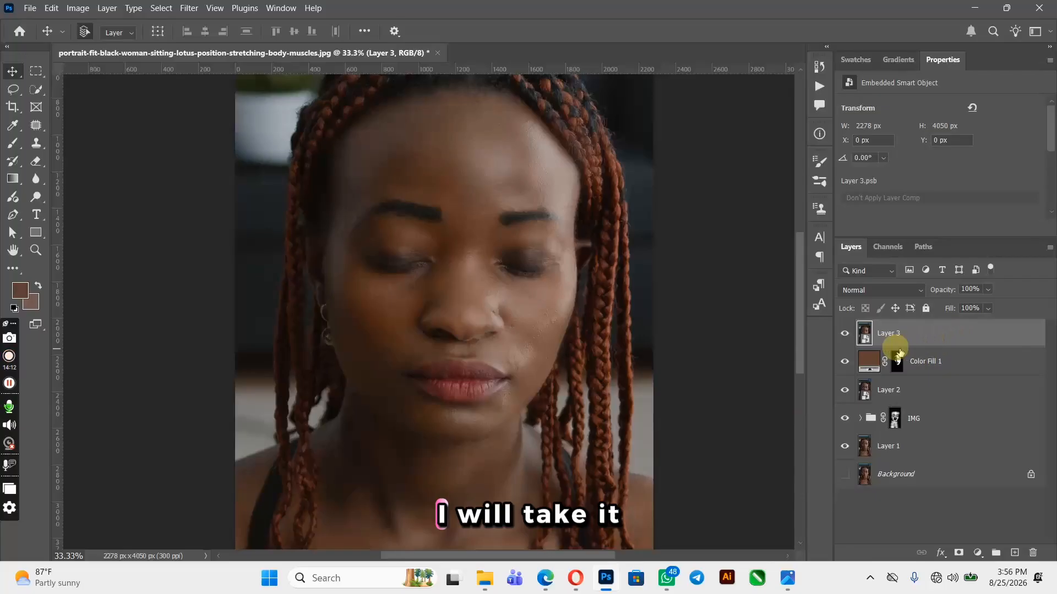
Open the Camera Raw filter and set Texture to +12, Clarity to +13 and Dehaze to -2
key("ctrl+shift+a")
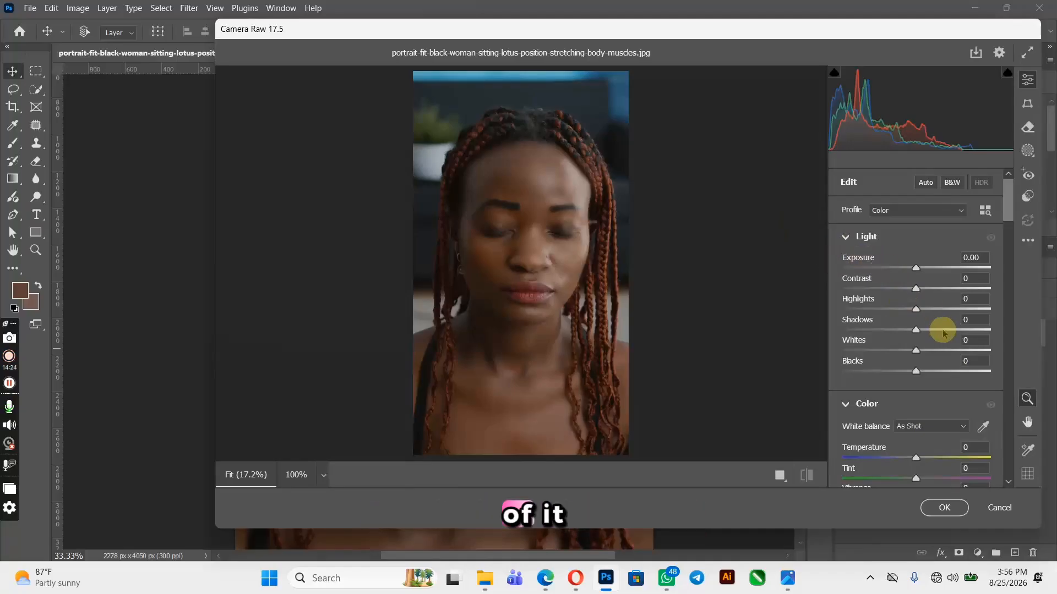
scroll(933, 325, "down", 5)
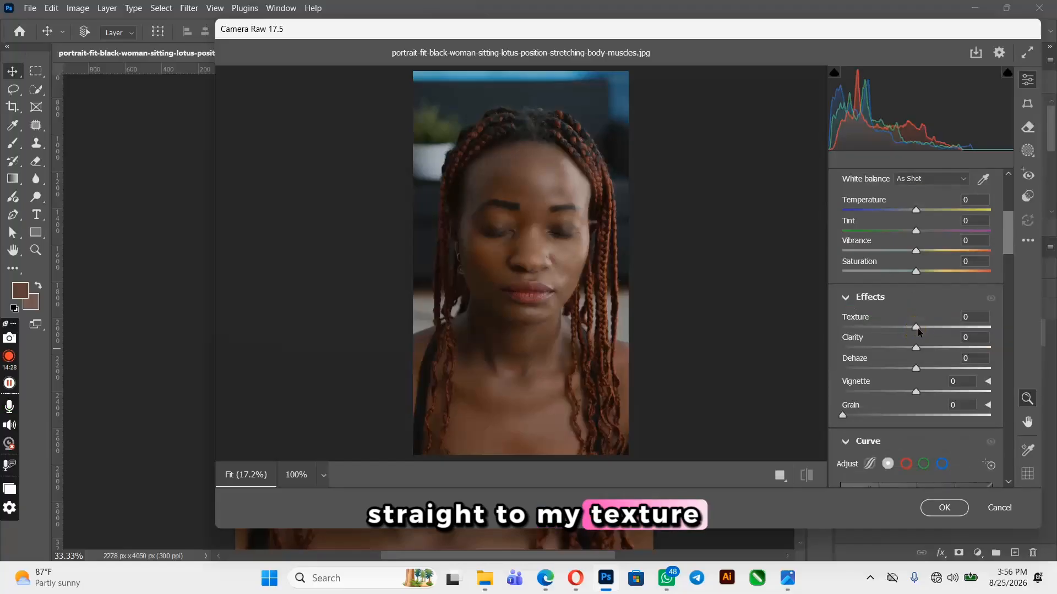
mouse_move(916, 328)
left_mouse_down()
mouse_move(962, 328)
mouse_move(925, 331)
left_mouse_up()
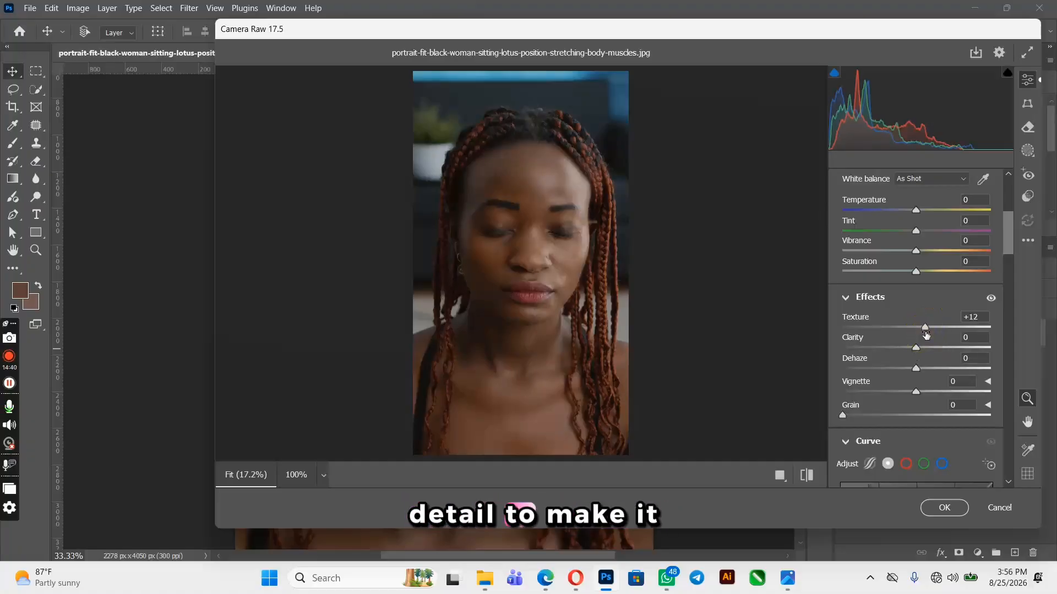
mouse_move(928, 349)
left_mouse_down()
mouse_move(916, 347)
mouse_move(926, 347)
left_mouse_up()
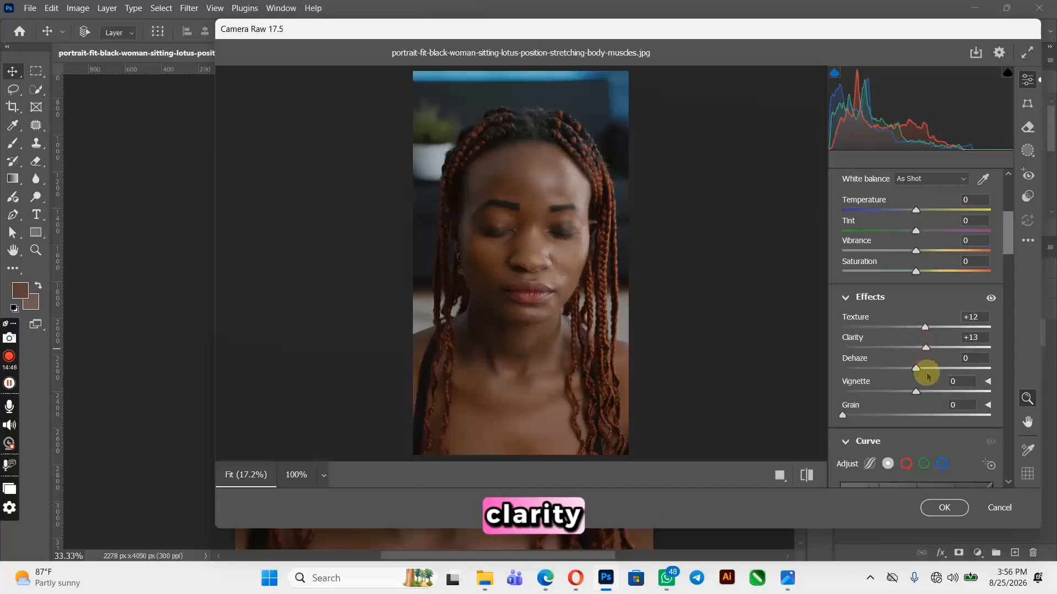
left_click_drag(908, 369, 916, 370)
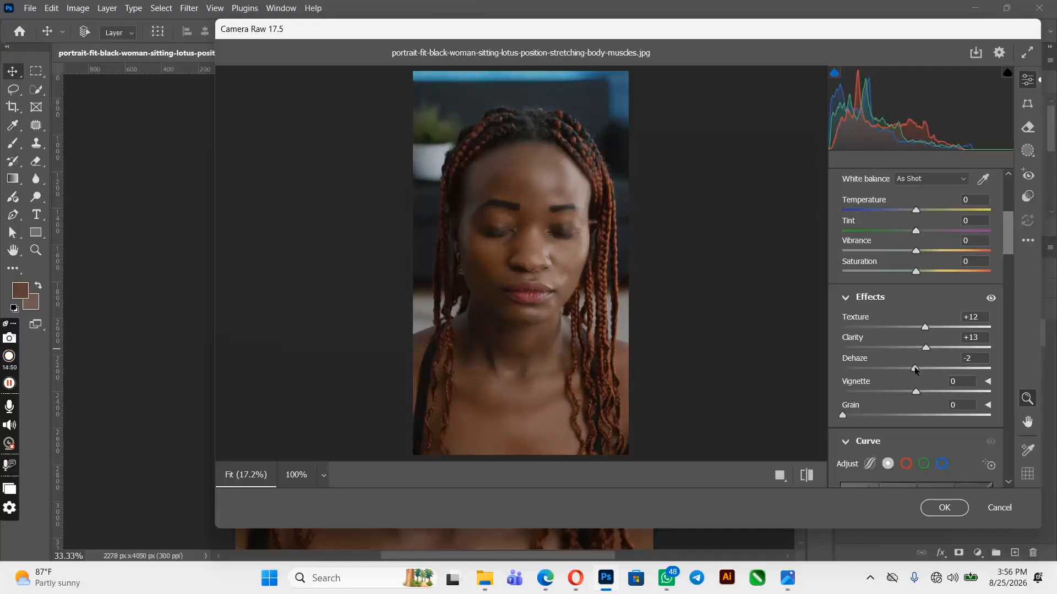
Set Sharpening in the Detail section to 32
scroll(914, 370, "down", 10)
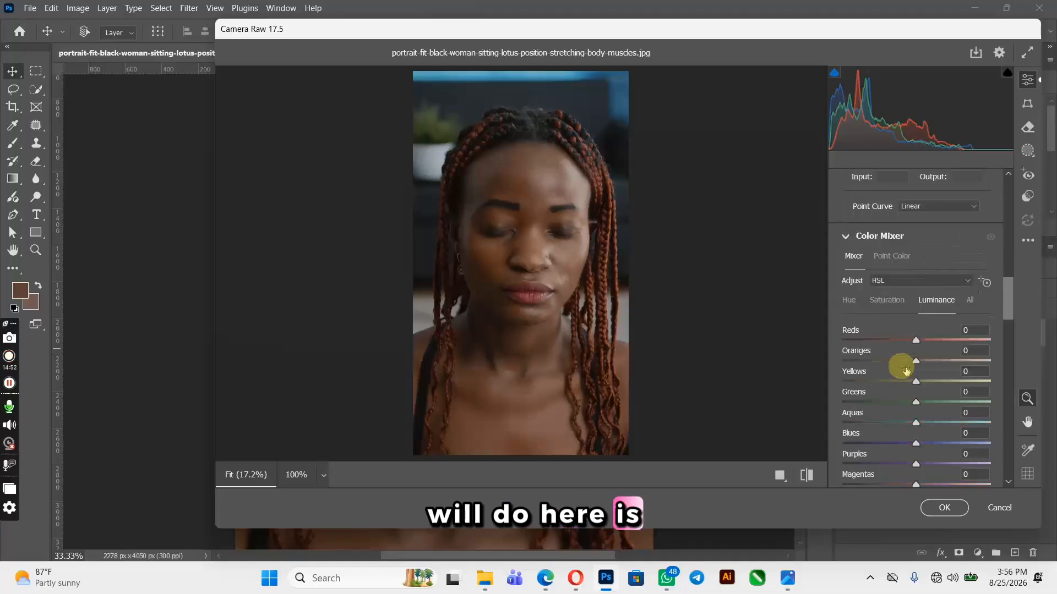
scroll(907, 370, "down", 6)
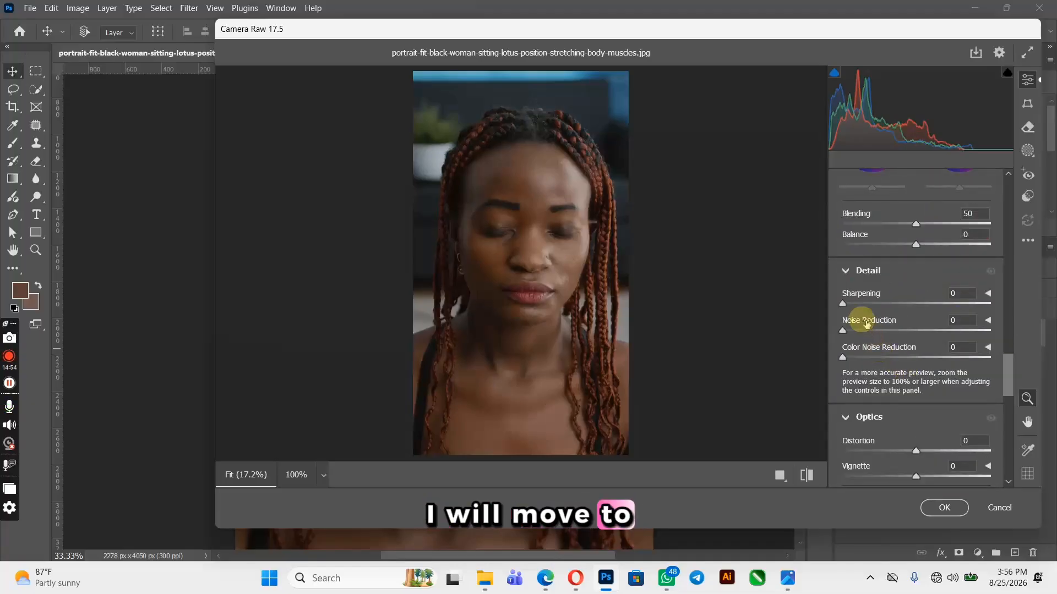
left_click_drag(846, 309, 876, 307)
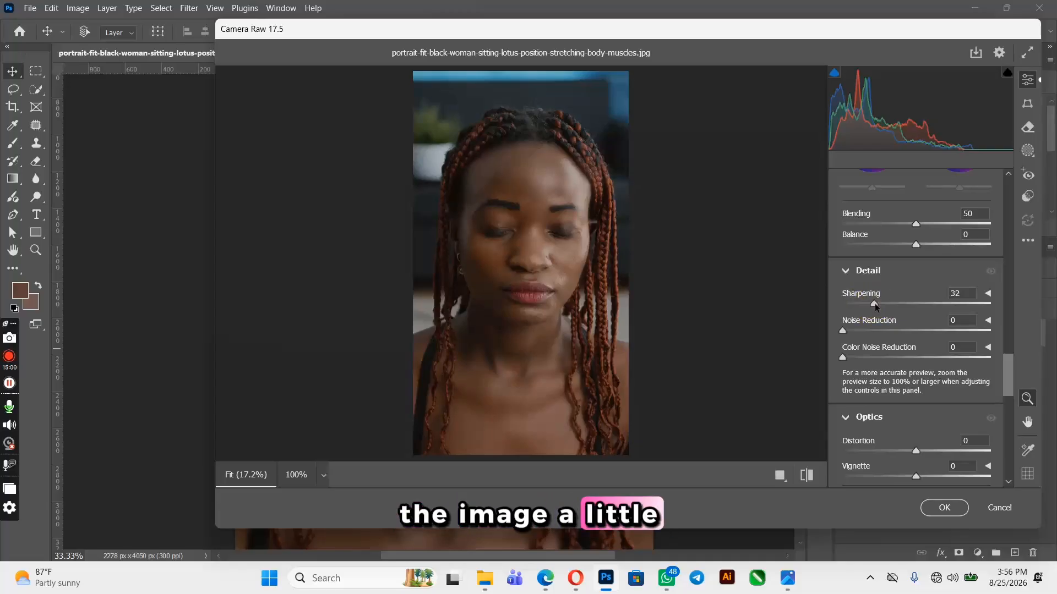
In the Color Mixer's Hue adjustments, set Reds to -6, Oranges to -14 and Yellows to +1
scroll(886, 335, "up", 3)
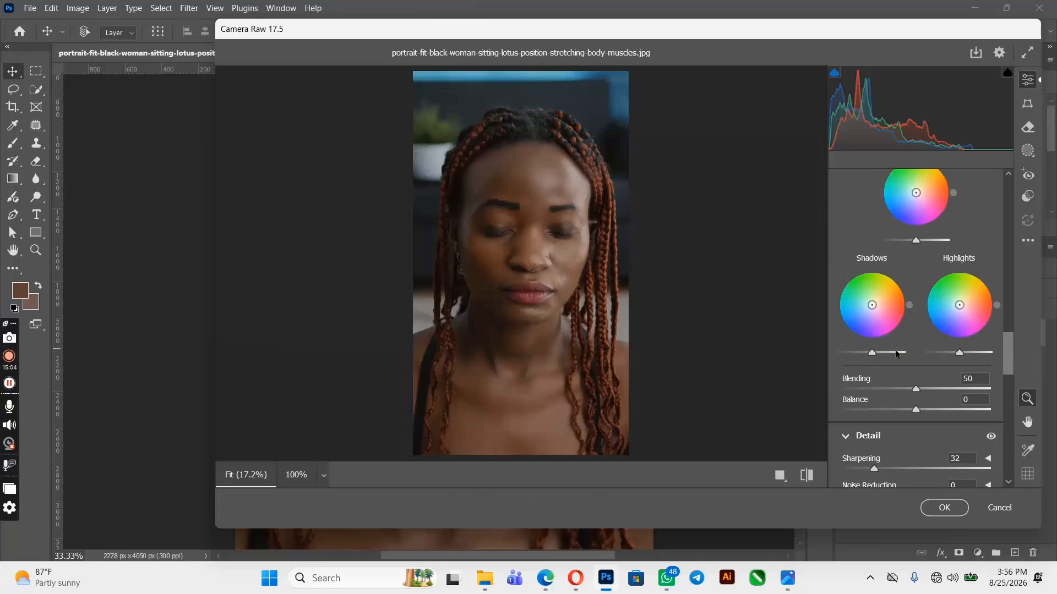
scroll(893, 351, "up", 6)
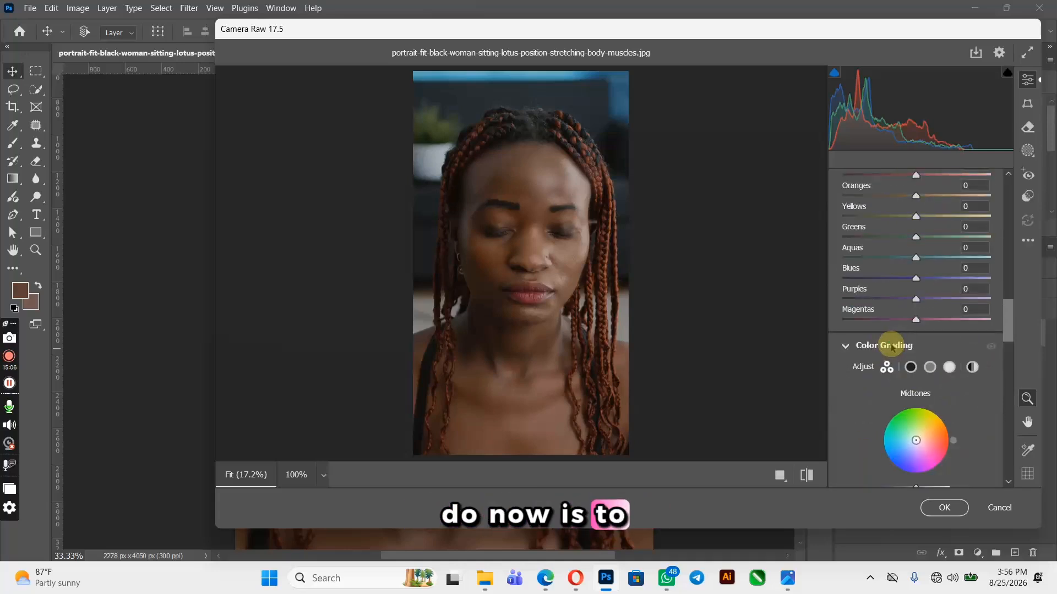
scroll(890, 345, "up", 2)
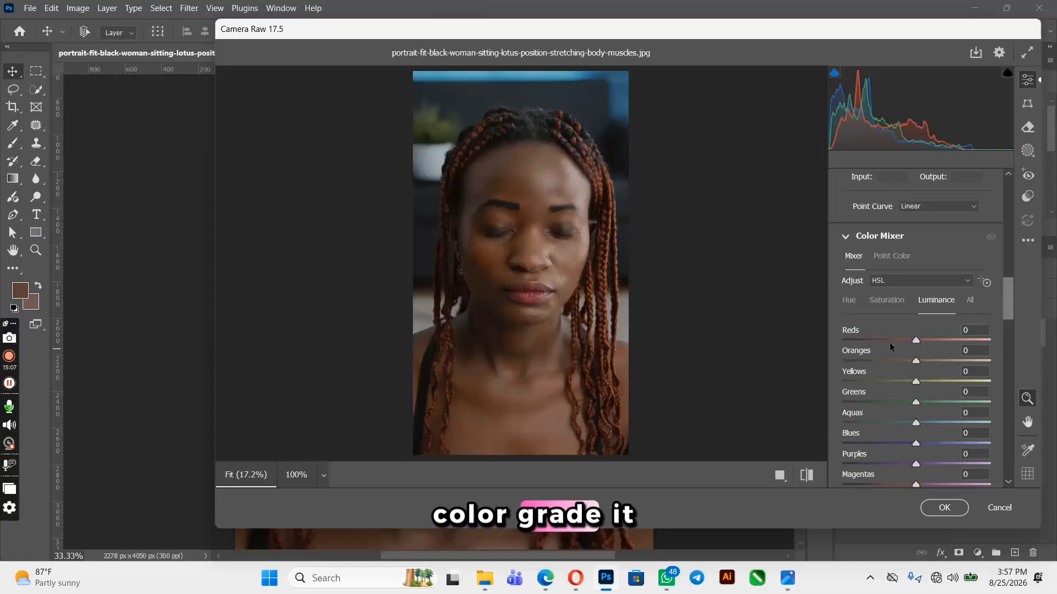
left_click(849, 302)
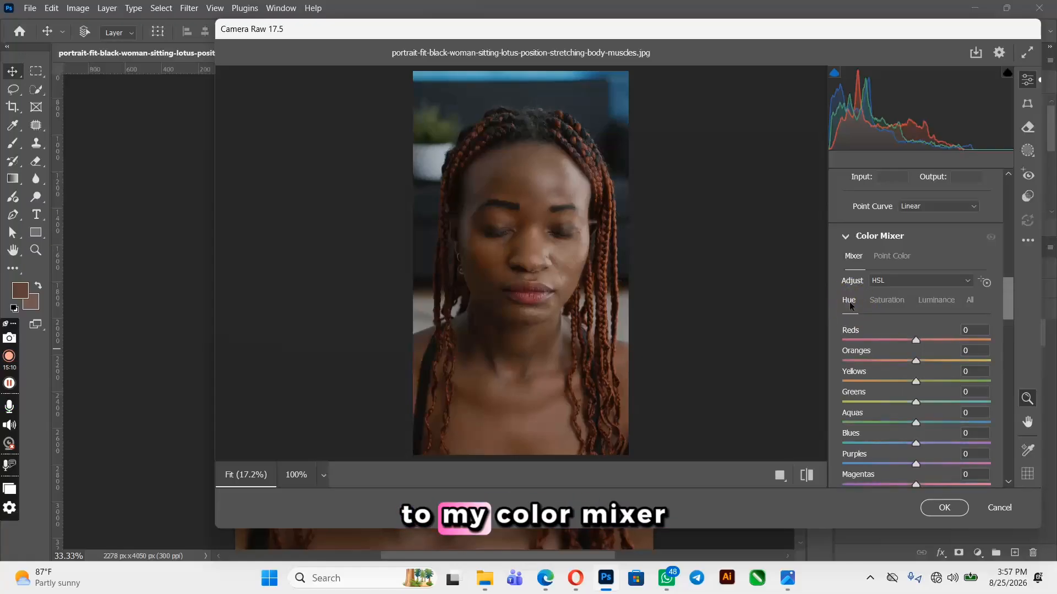
left_click(912, 334)
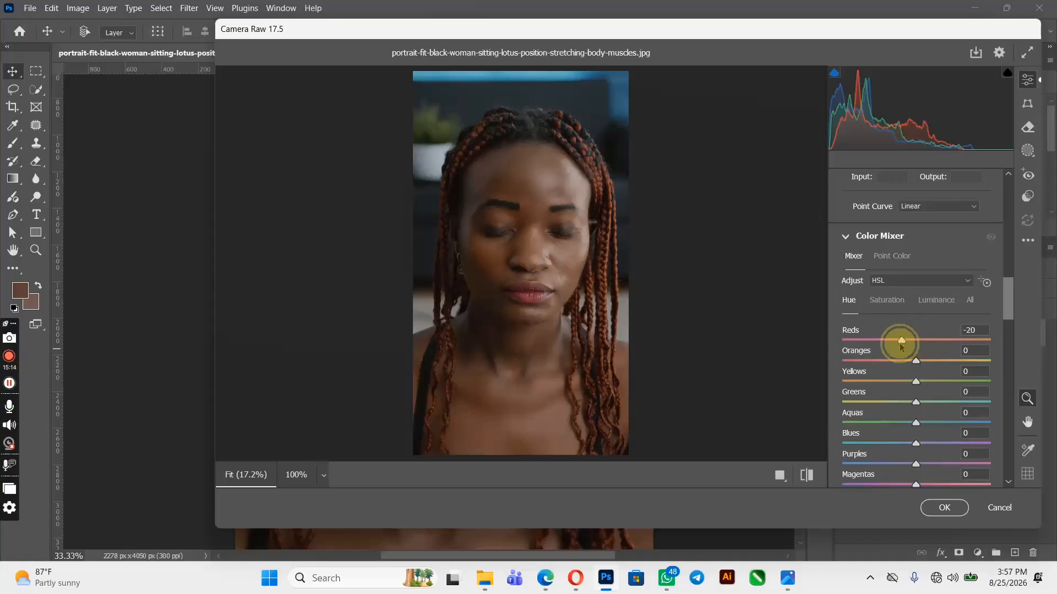
left_click_drag(902, 347, 909, 387)
left_click(915, 357)
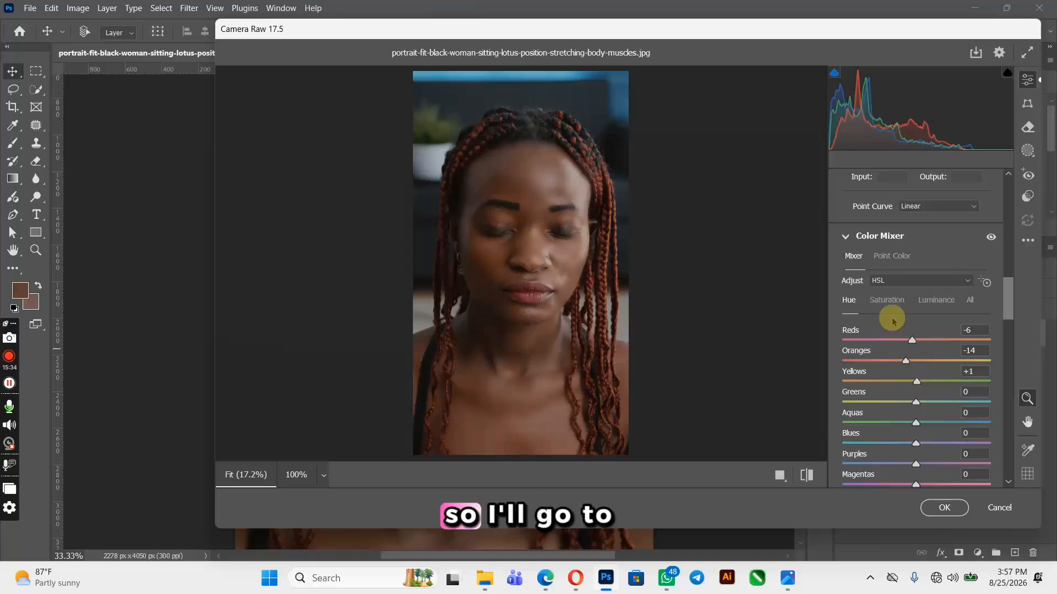
In the Color Mixer's Saturation adjustments, set Reds to -6, Oranges to +14 and Yellows to -15
left_click(887, 300)
left_click_drag(916, 342, 929, 363)
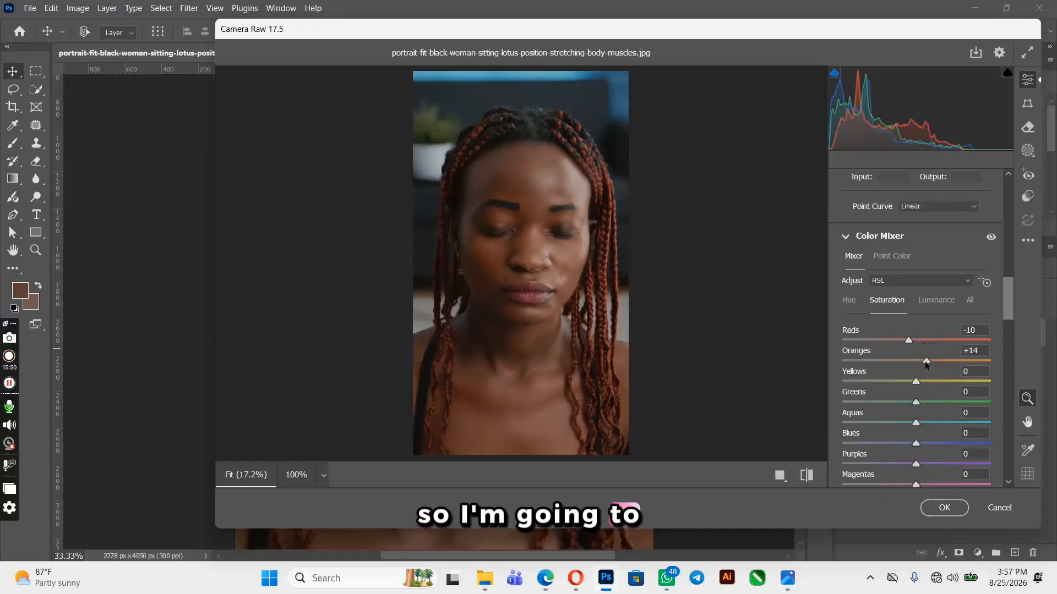
left_click_drag(908, 340, 911, 341)
left_click_drag(919, 382, 904, 383)
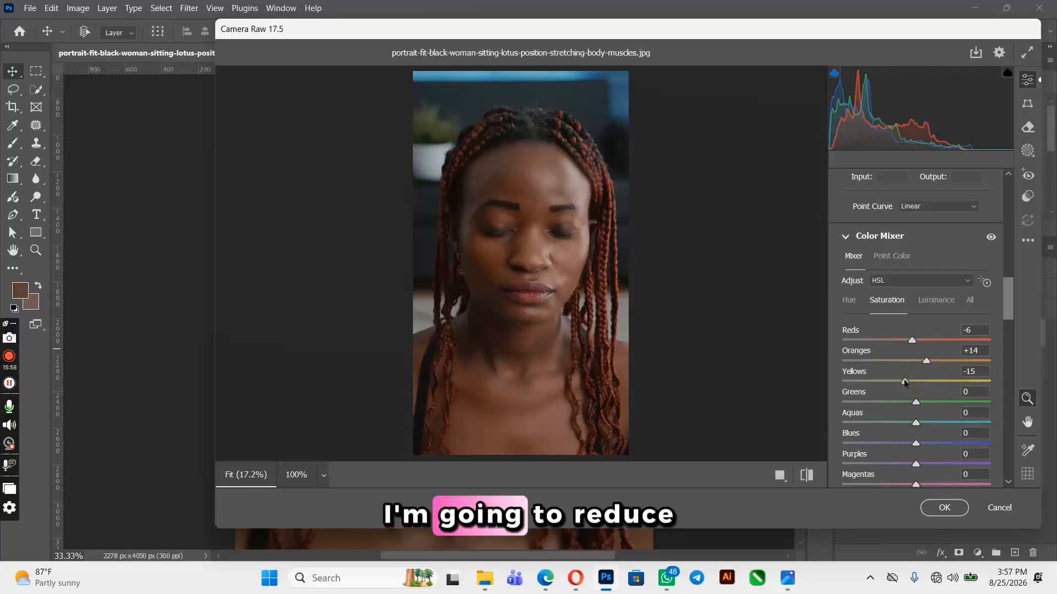
In the Color Mixer's Luminance adjustments, set Reds to +21 and Oranges to +4
left_click(936, 302)
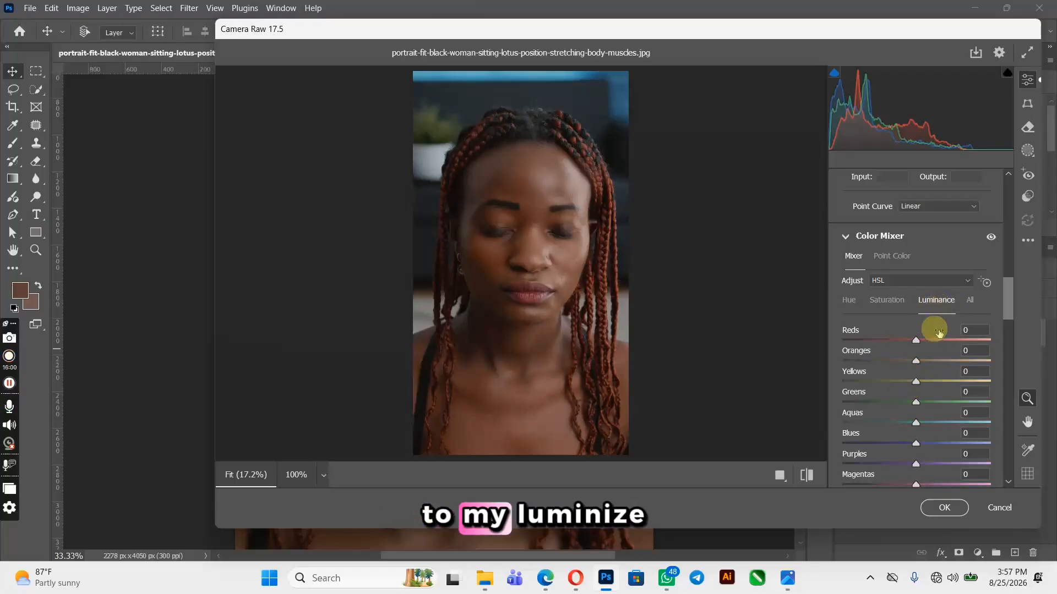
mouse_move(916, 341)
left_mouse_down()
mouse_move(936, 343)
mouse_move(916, 361)
left_mouse_up()
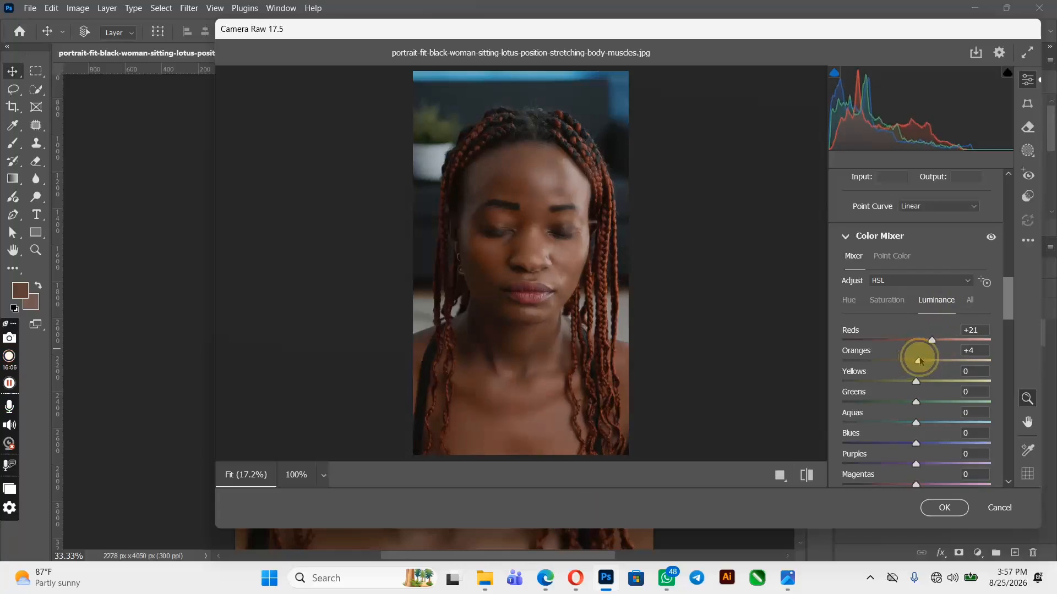
In the Color Mixer's Luminance adjustments, set Oranges to +1 and Yellows to +7
left_click_drag(920, 382, 925, 380)
scroll(912, 346, "up", 10)
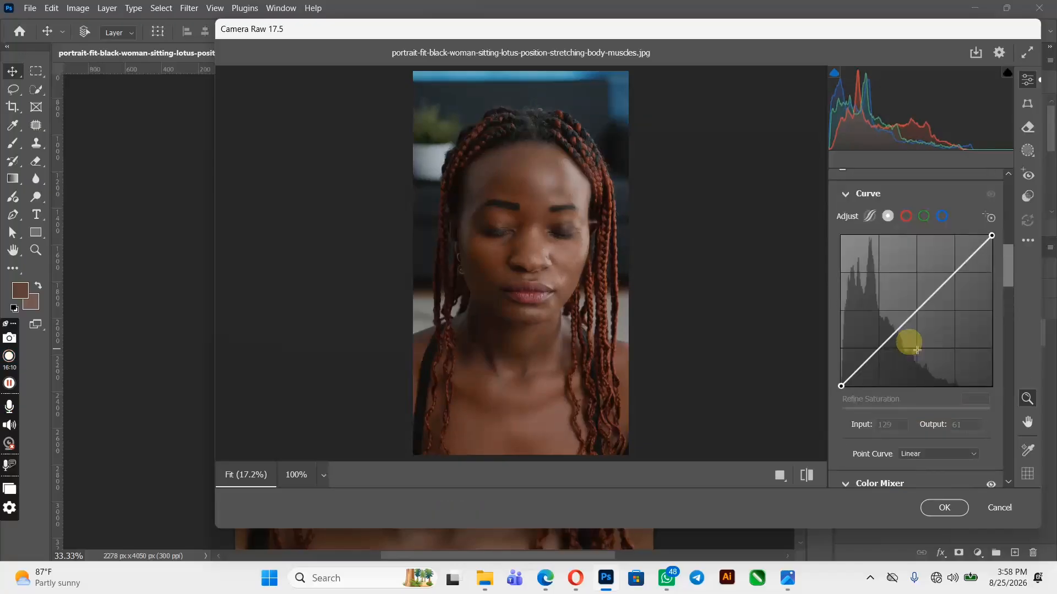
scroll(909, 347, "down", 12)
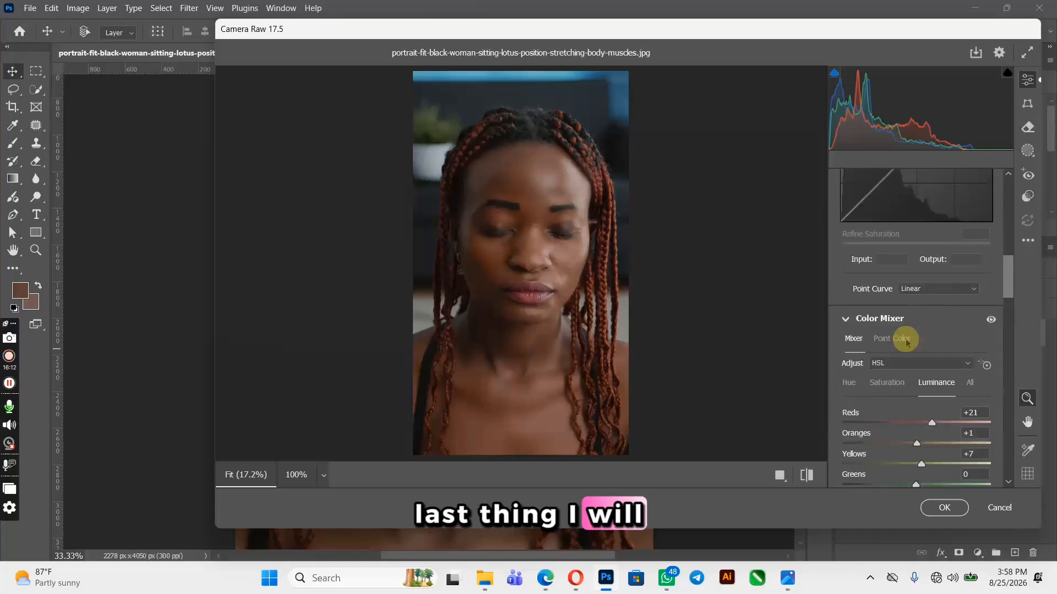
In Color Grading, shift the Midtones wheel to a warm tone of hue 35 and saturation 5
scroll(906, 342, "down", 2)
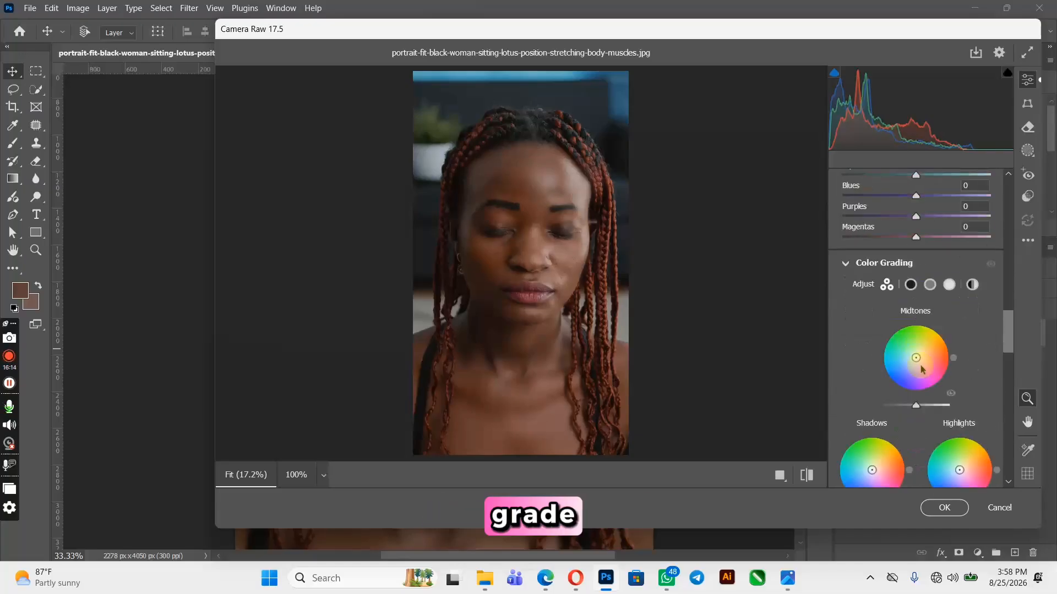
mouse_move(915, 357)
left_mouse_down()
mouse_move(910, 334)
mouse_move(914, 352)
mouse_move(905, 338)
mouse_move(881, 344)
mouse_move(917, 339)
mouse_move(908, 352)
mouse_move(873, 354)
mouse_move(892, 330)
mouse_move(921, 341)
mouse_move(922, 372)
mouse_move(879, 354)
mouse_move(941, 324)
mouse_move(946, 345)
mouse_move(928, 380)
mouse_move(904, 381)
mouse_move(883, 347)
mouse_move(930, 324)
mouse_move(949, 341)
mouse_move(916, 356)
left_mouse_up()
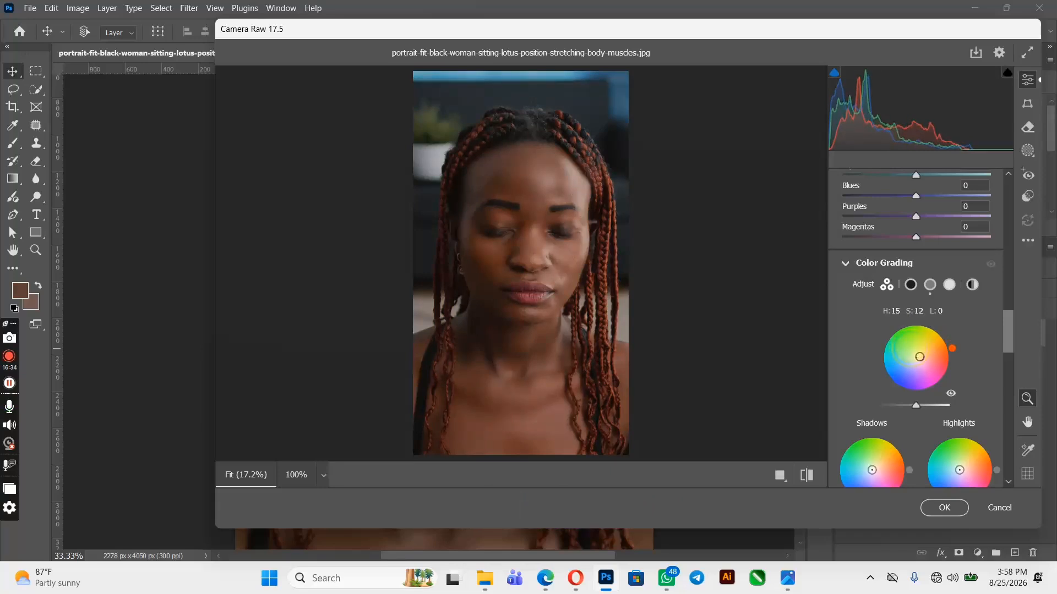
left_click_drag(918, 357, 917, 356)
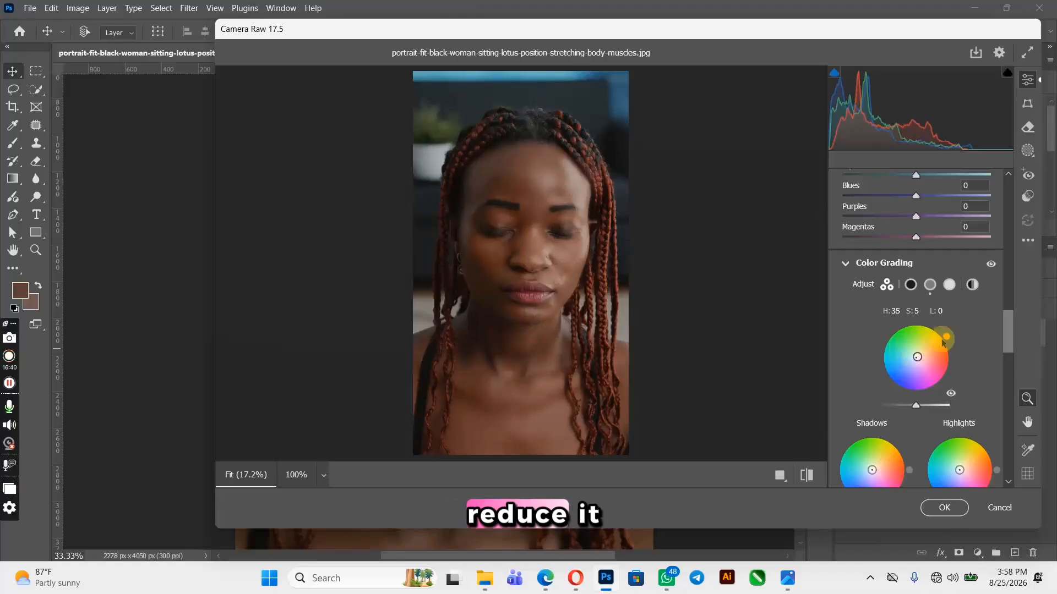
Toggle the Color Grading preview off and on to compare, then apply the Camera Raw filter
left_click(991, 263)
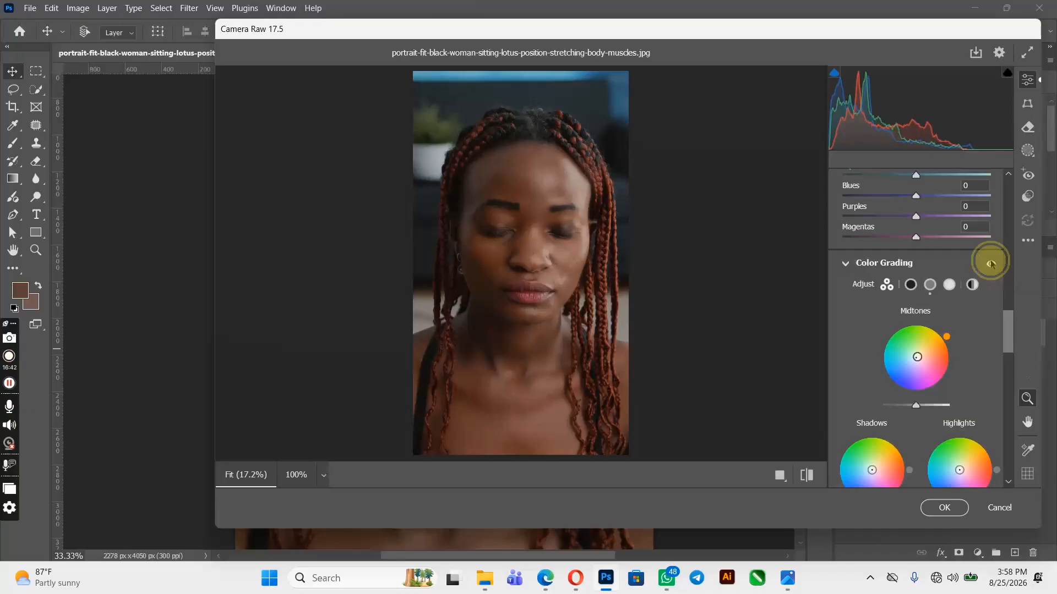
left_click(991, 263)
left_click(991, 263)
left_click(990, 264)
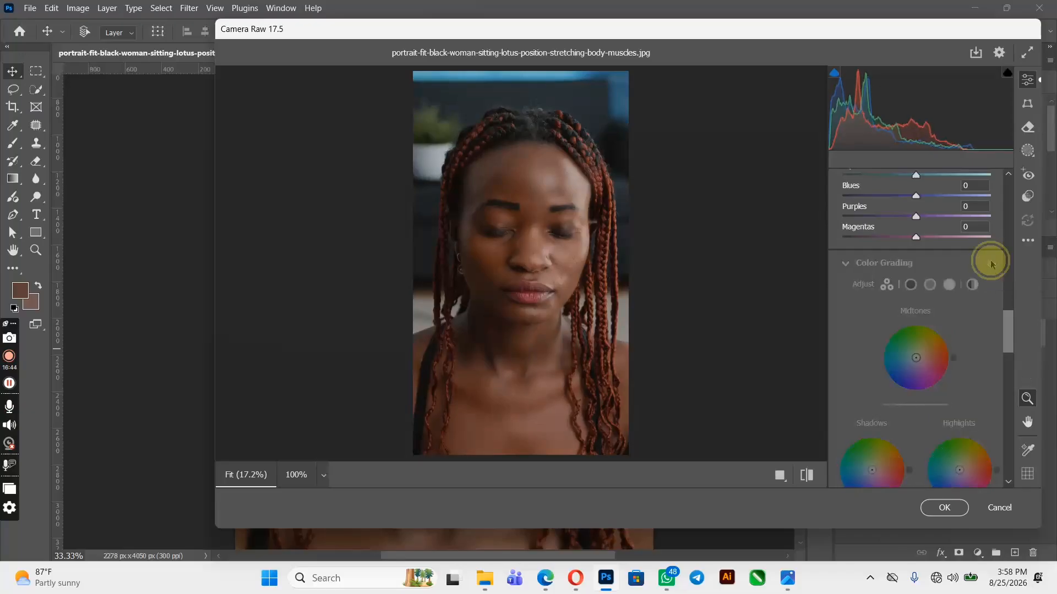
left_click(990, 264)
left_click(990, 264)
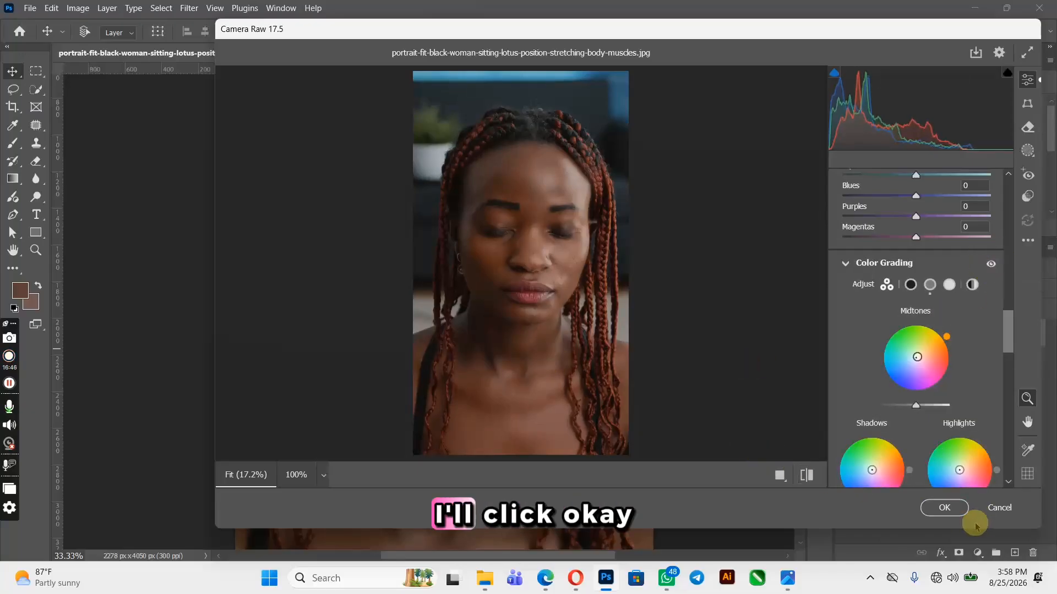
left_click(944, 507)
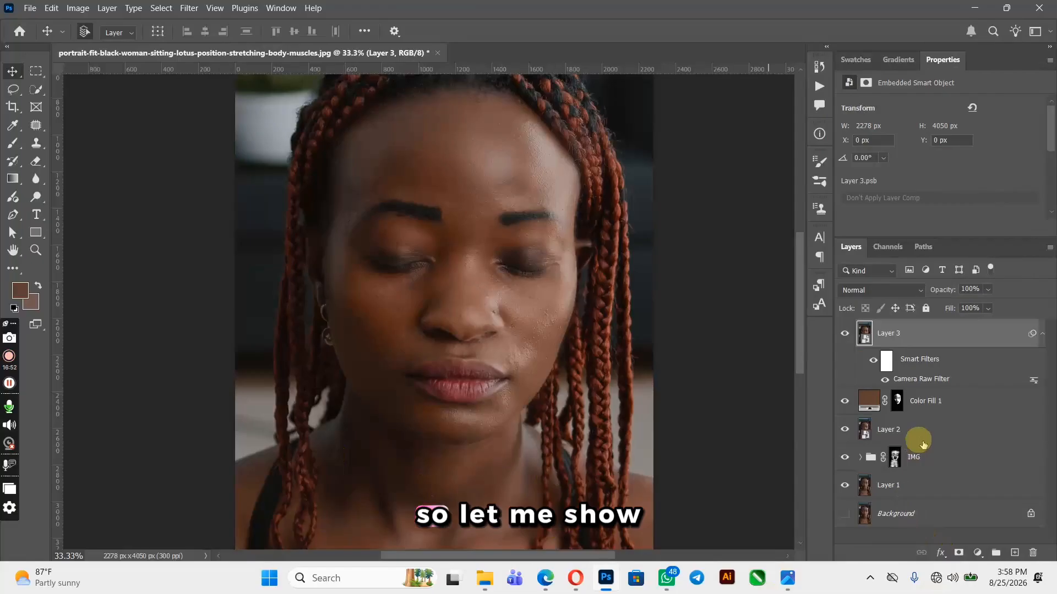
Group the Color Fill 1, Layer 2 and IMG layers together into a new group
left_click(1042, 333)
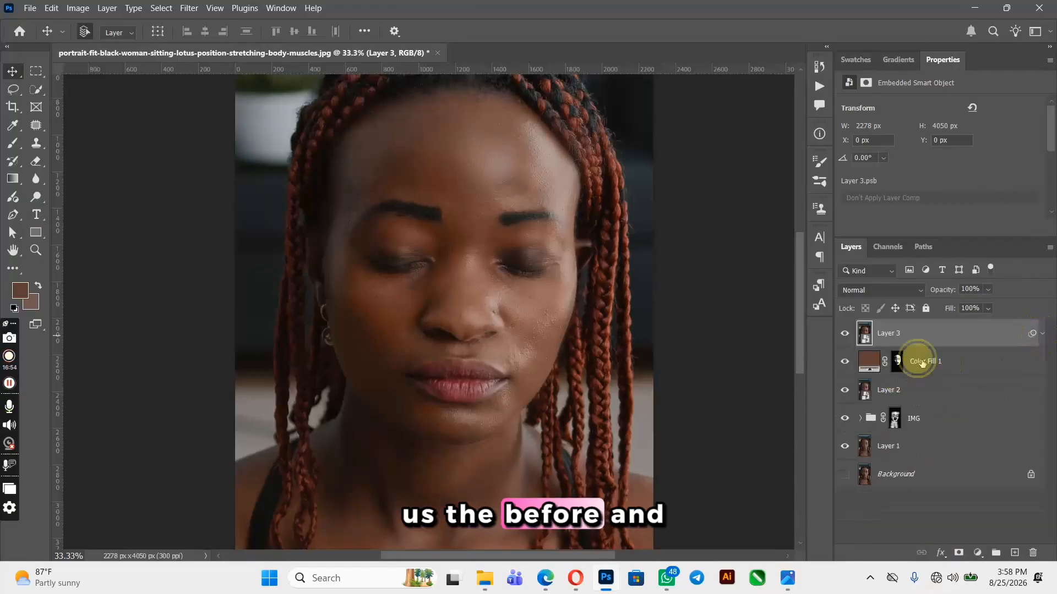
left_click(921, 359)
left_click(934, 432, "shift")
key("ctrl+g")
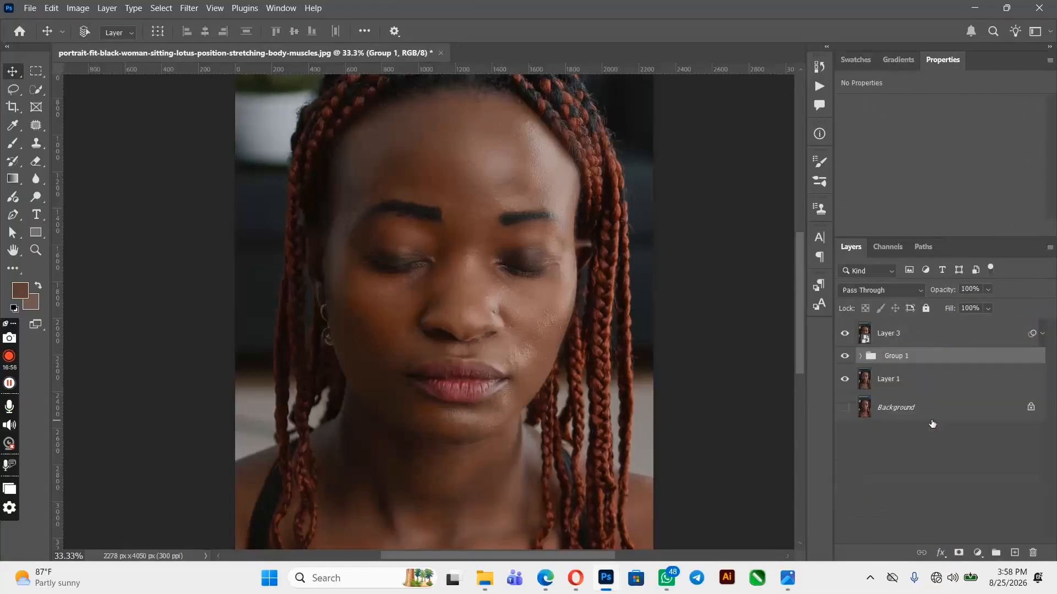
Hide the new group and toggle Layer 3's visibility to compare the retouch before and after
left_click(844, 358)
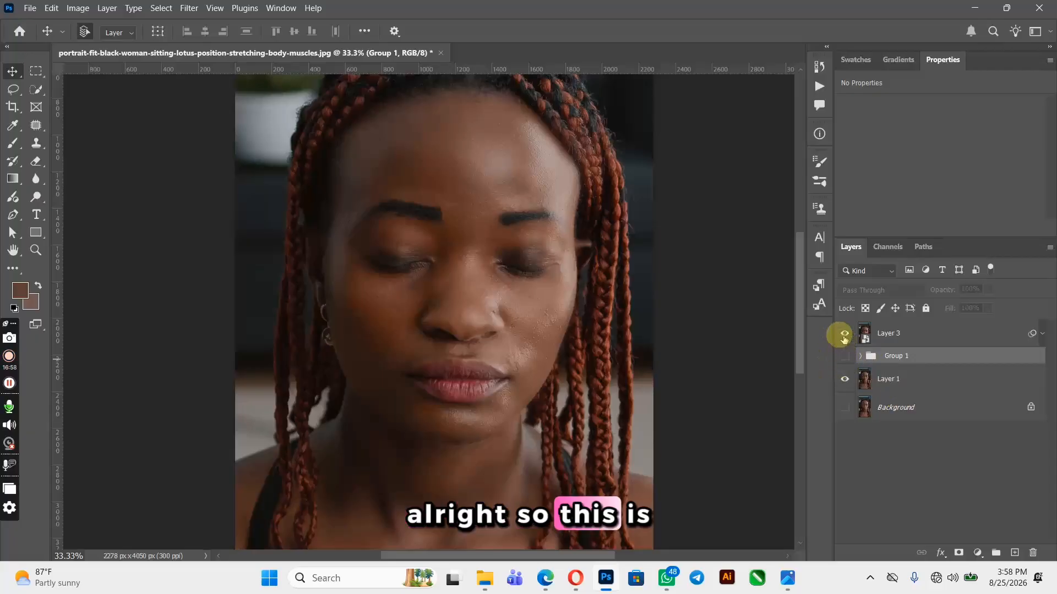
left_click(844, 334)
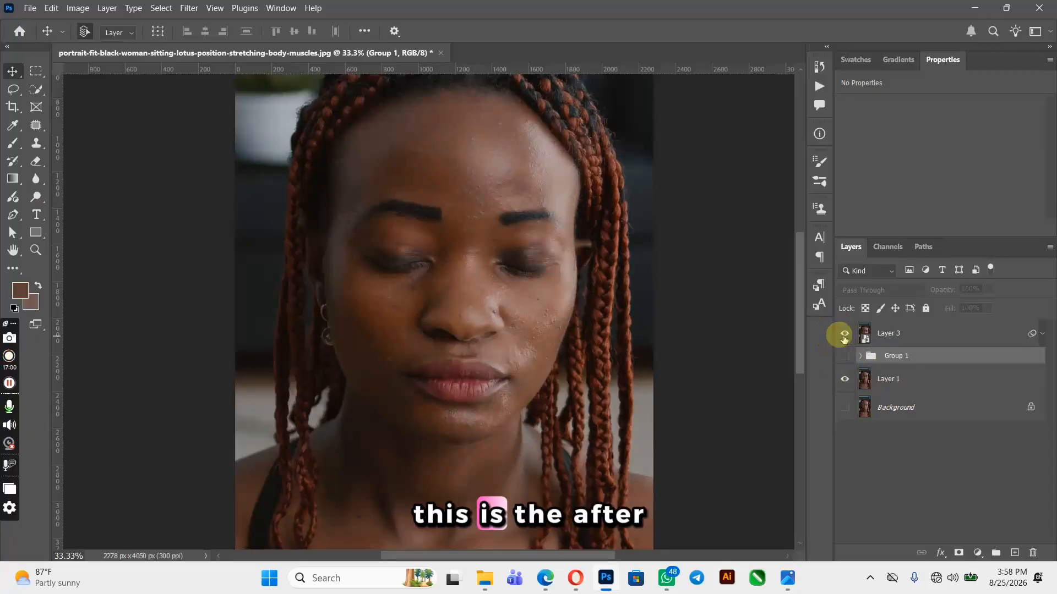
left_click(844, 334)
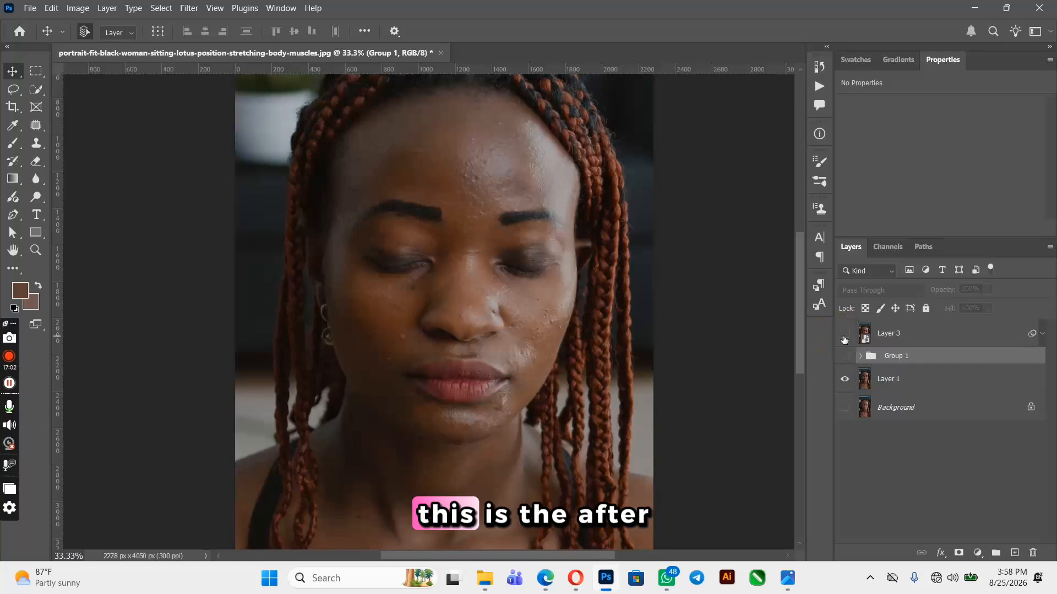
left_click(845, 334)
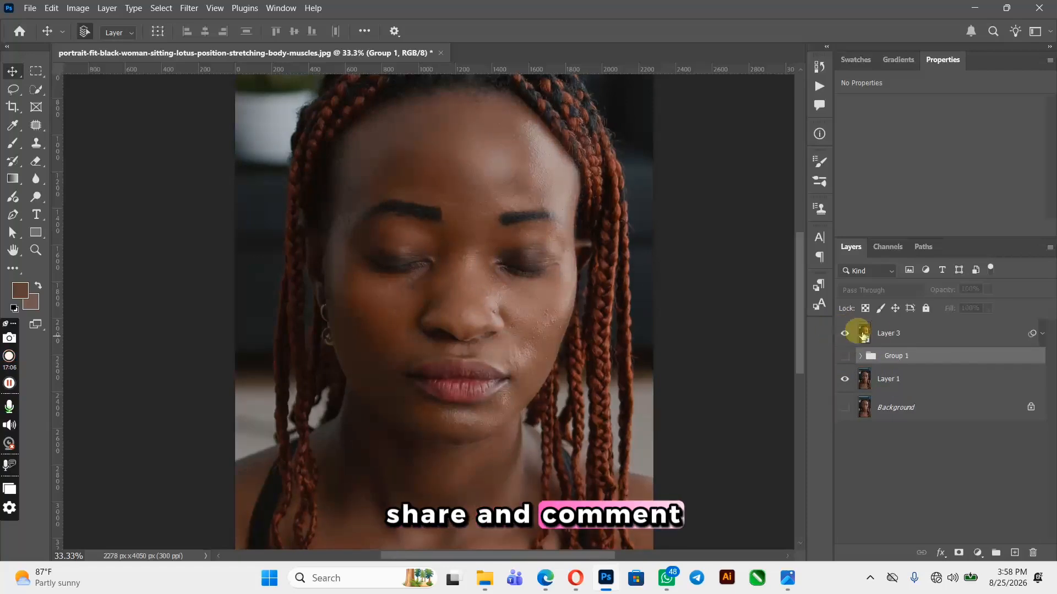
left_click(896, 334)
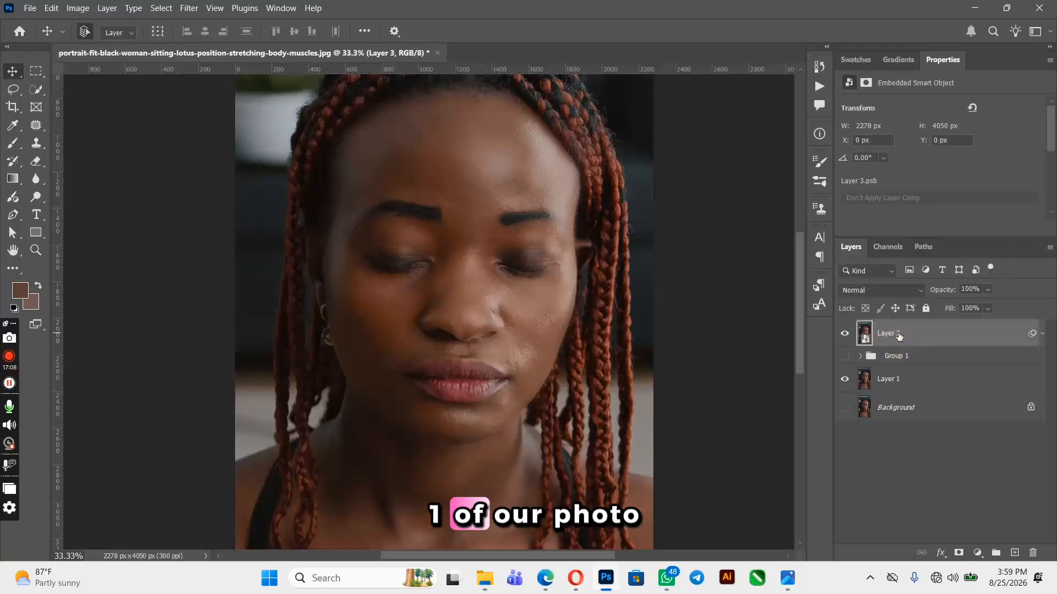